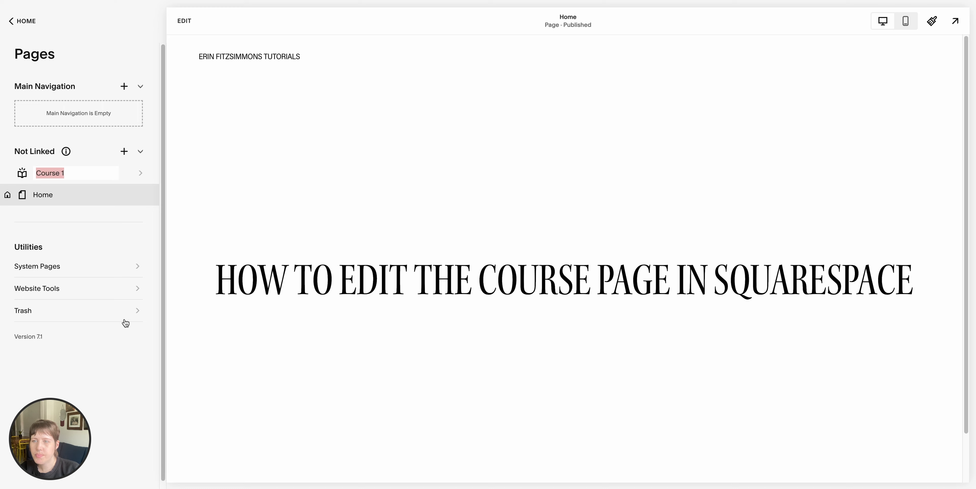
# - Open the Course 1 page and look over its overview and its list of chapters and lessons
pyautogui.click(147, 94)
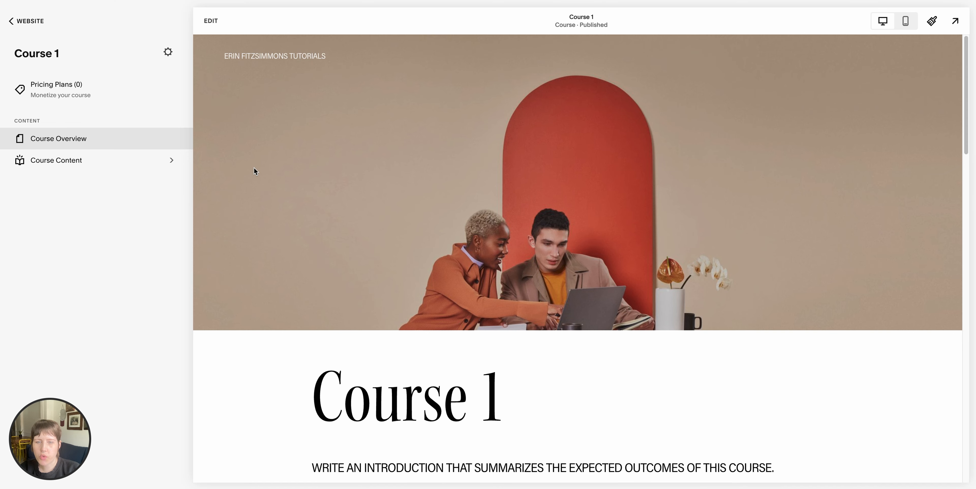
pyautogui.scroll(-10, 254, 171)
pyautogui.click(68, 166)
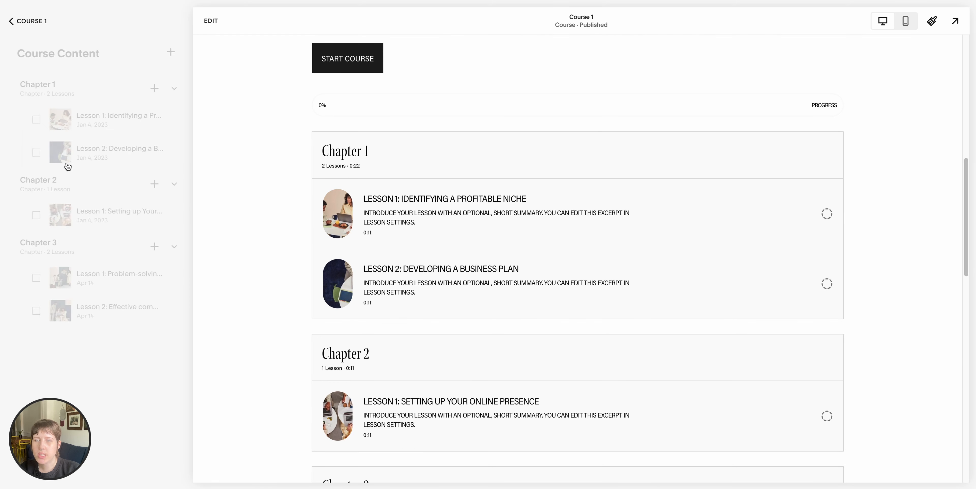
pyautogui.click(33, 20)
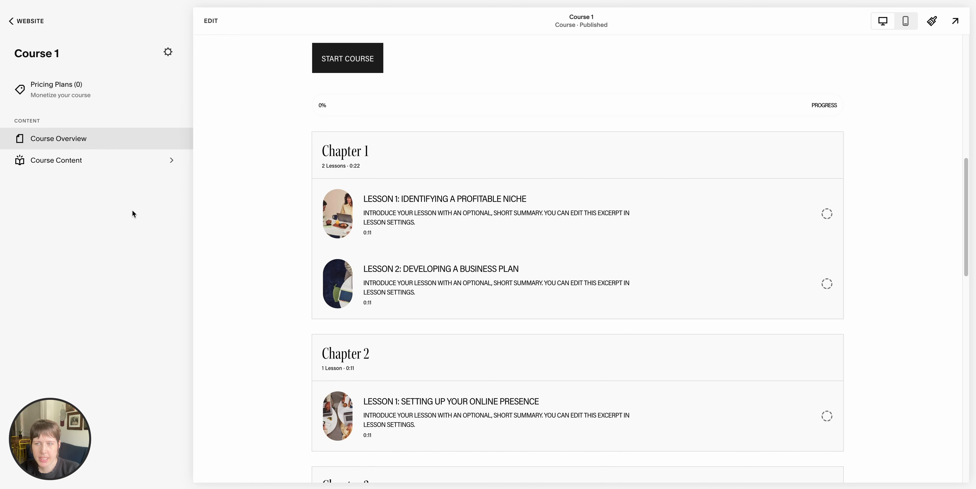
# - Set both the course name and the navigation title to "Course" in the course settings
pyautogui.click(167, 52)
pyautogui.click(498, 197)
pyautogui.press('BackSpace')
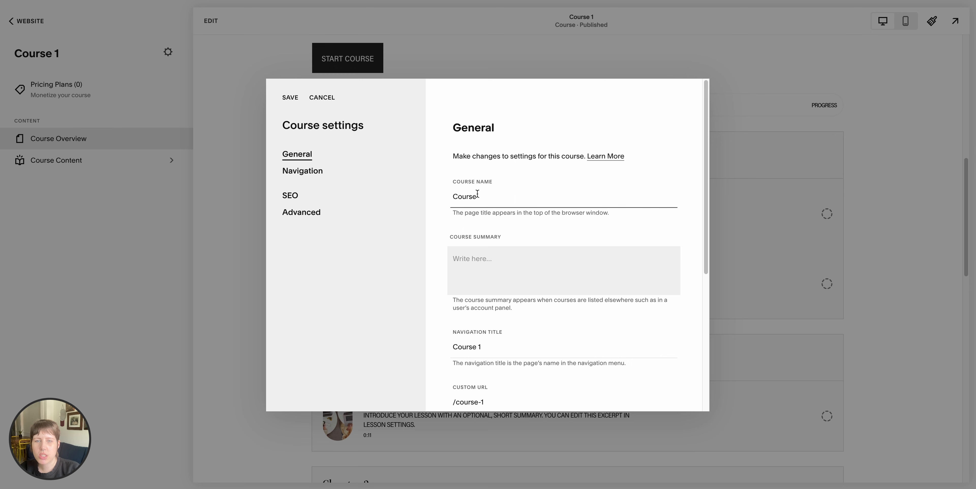
pyautogui.scroll(-5, 477, 194)
pyautogui.click(495, 177)
pyautogui.press('BackSpace')
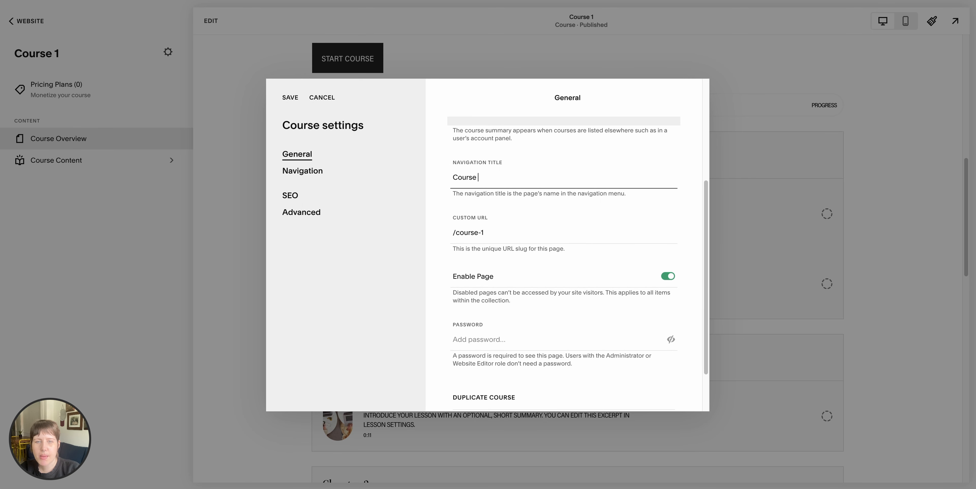
# - Set the course's custom URL to /course and save the course settings
pyautogui.click(495, 235)
pyautogui.press('BackSpace')
pyautogui.press('BackSpace')
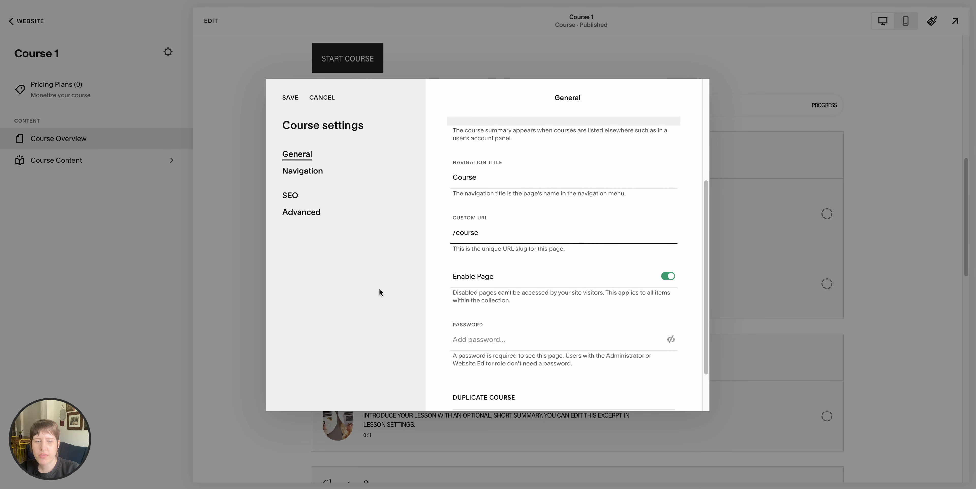
pyautogui.scroll(5, 467, 285)
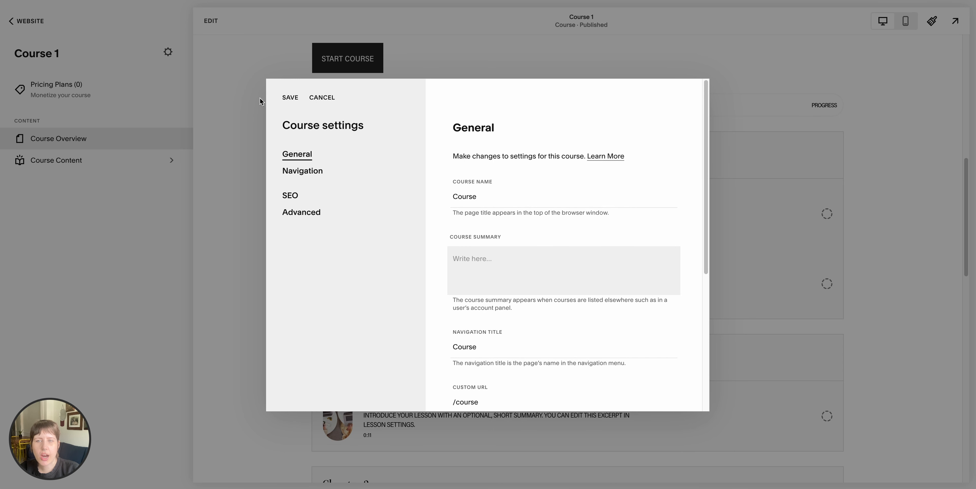
pyautogui.click(292, 97)
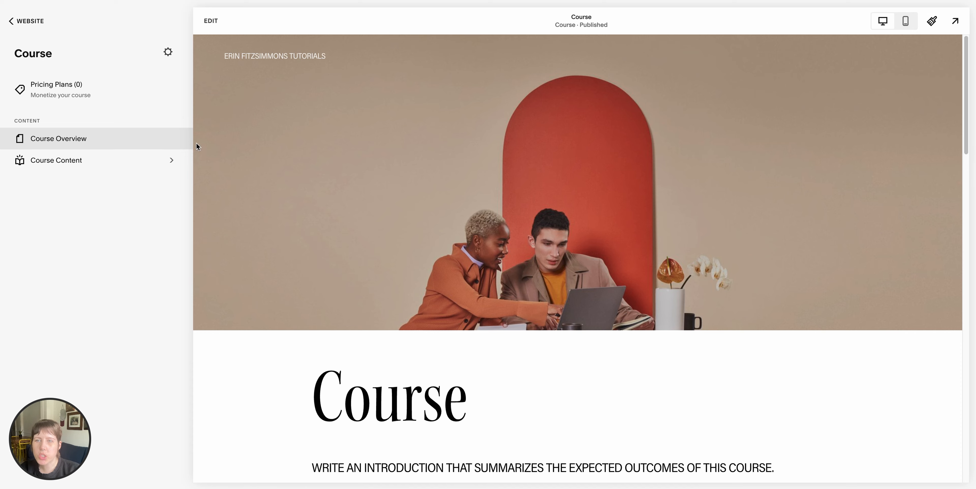
# - Examine the course overview page, from the banner and introduction through the chapter lists to the closing section
pyautogui.scroll(-15, 286, 149)
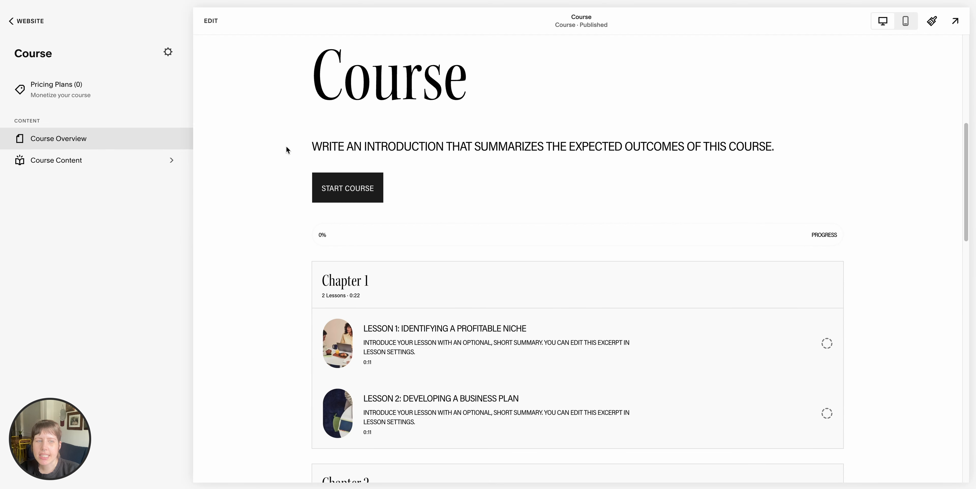
pyautogui.scroll(-10, 286, 149)
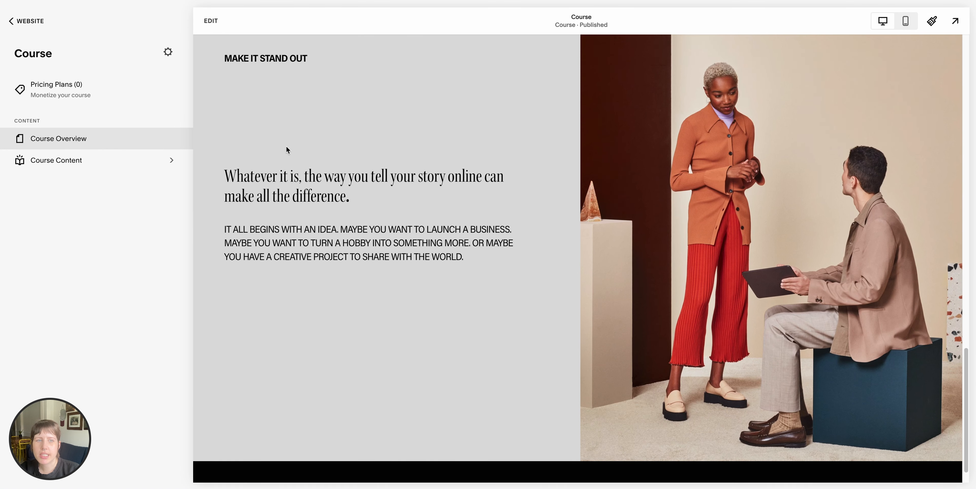
pyautogui.scroll(20, 286, 149)
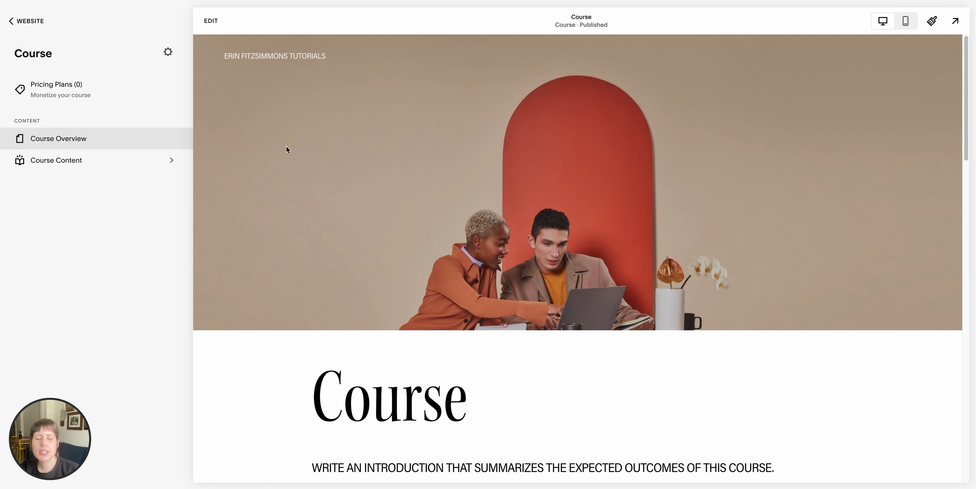
pyautogui.scroll(-8, 286, 149)
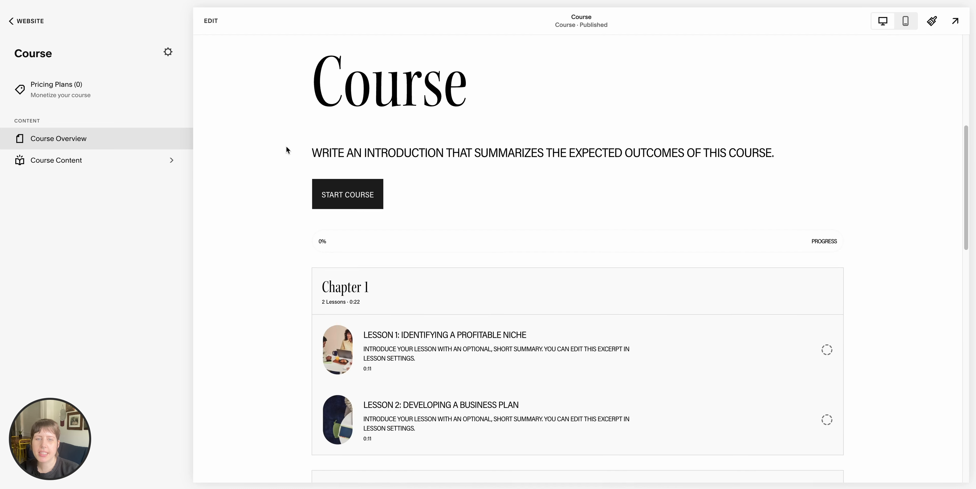
pyautogui.scroll(1, 286, 150)
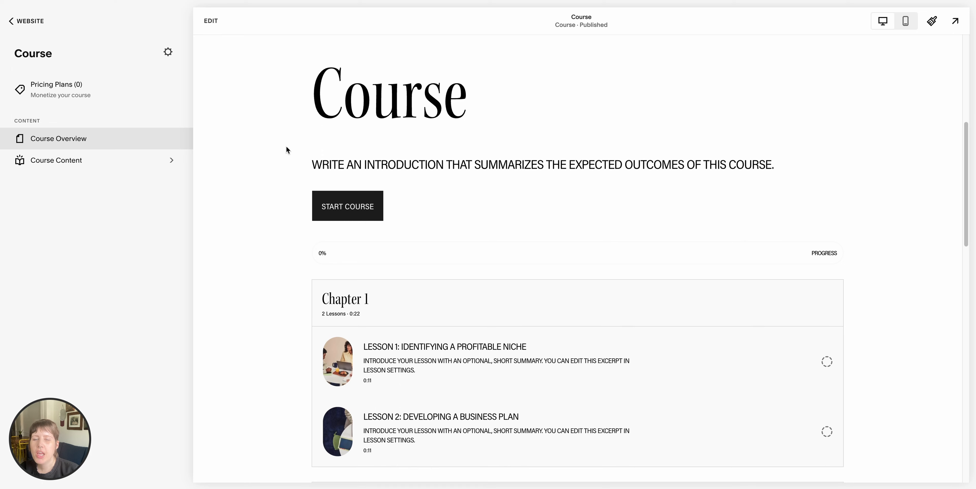
pyautogui.scroll(4, 286, 149)
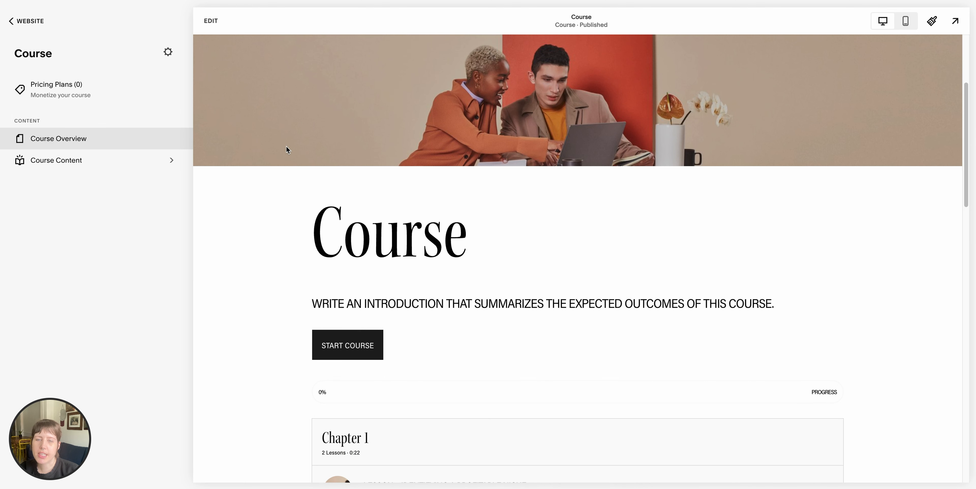
pyautogui.scroll(4, 286, 149)
pyautogui.scroll(2, 286, 150)
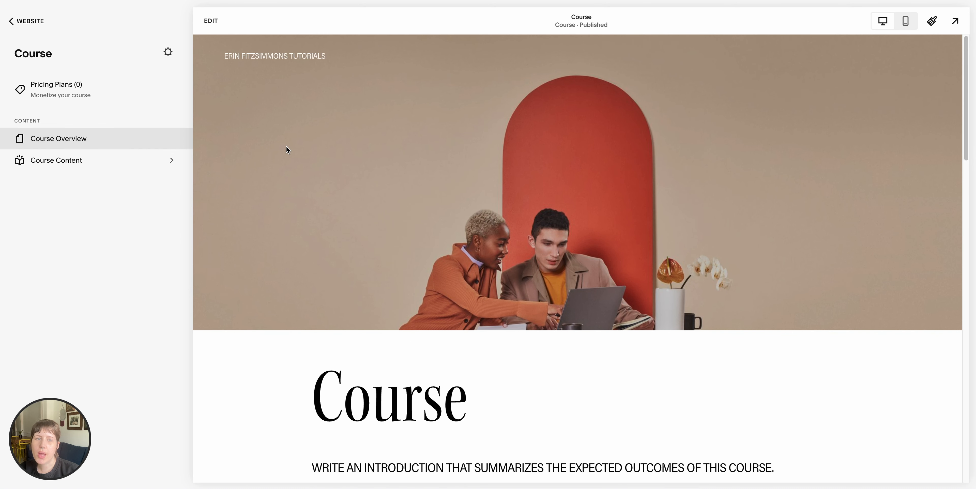
pyautogui.scroll(-15, 286, 150)
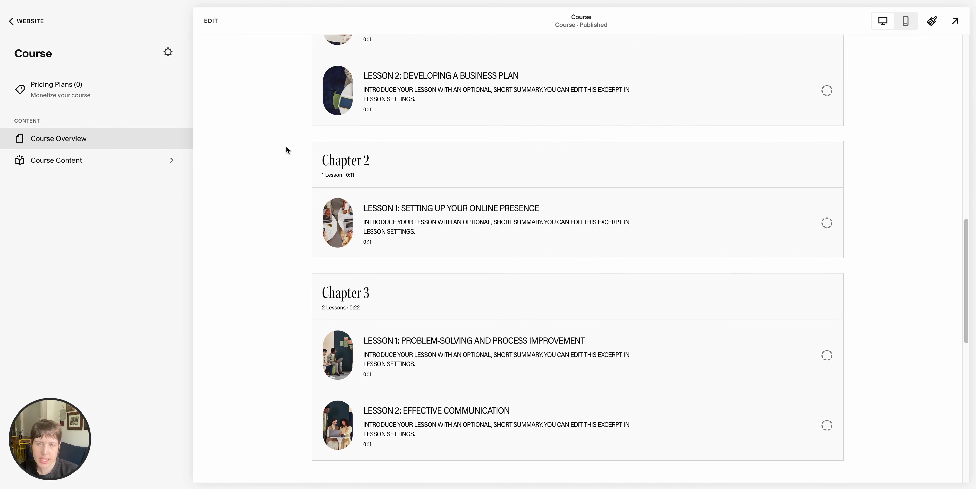
pyautogui.scroll(4, 286, 149)
# - Open "Lesson 1: Identifying a Profitable Niche" from the course content and look over its lesson page
pyautogui.click(83, 160)
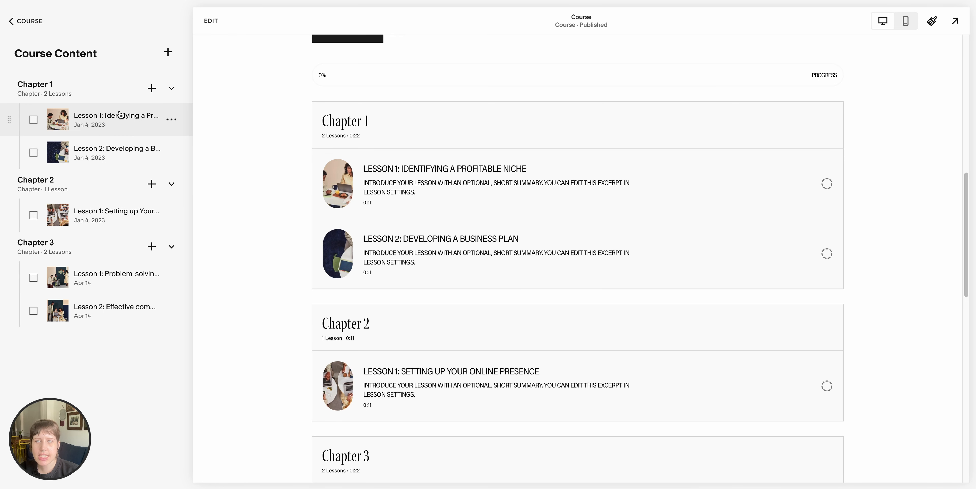
pyautogui.click(120, 116)
pyautogui.scroll(-7, 326, 228)
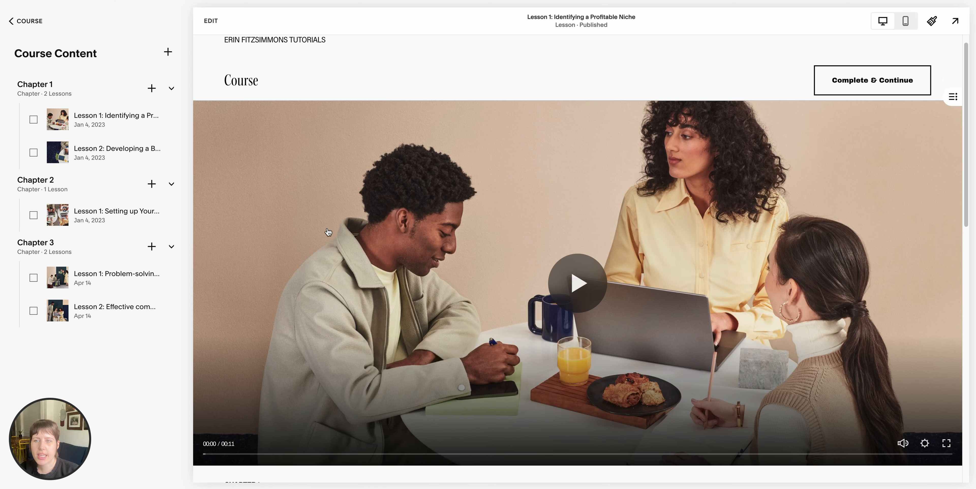
pyautogui.scroll(10, 326, 227)
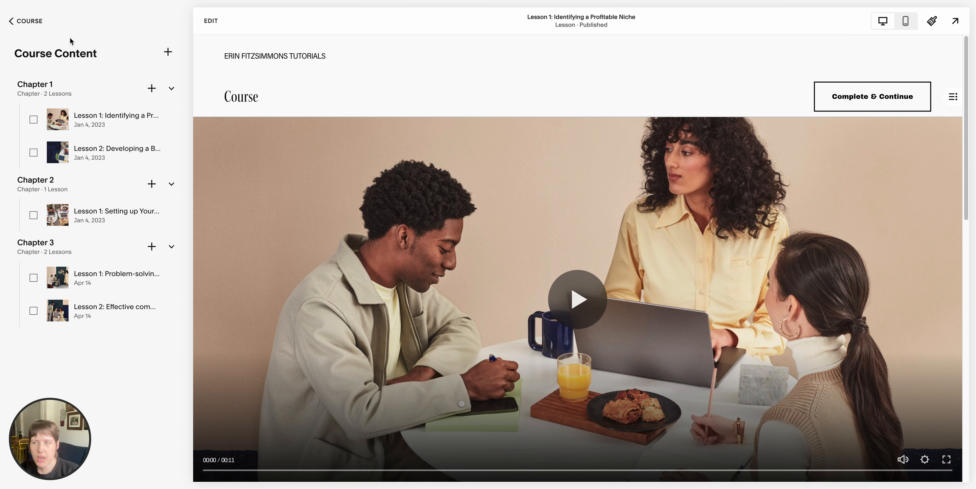
# - Return to the course overview and open that page for editing
pyautogui.click(30, 21)
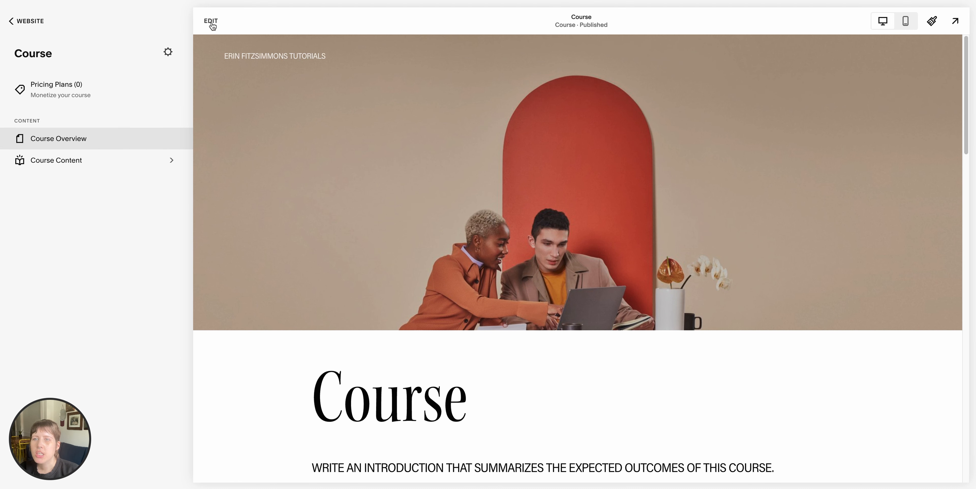
pyautogui.click(211, 22)
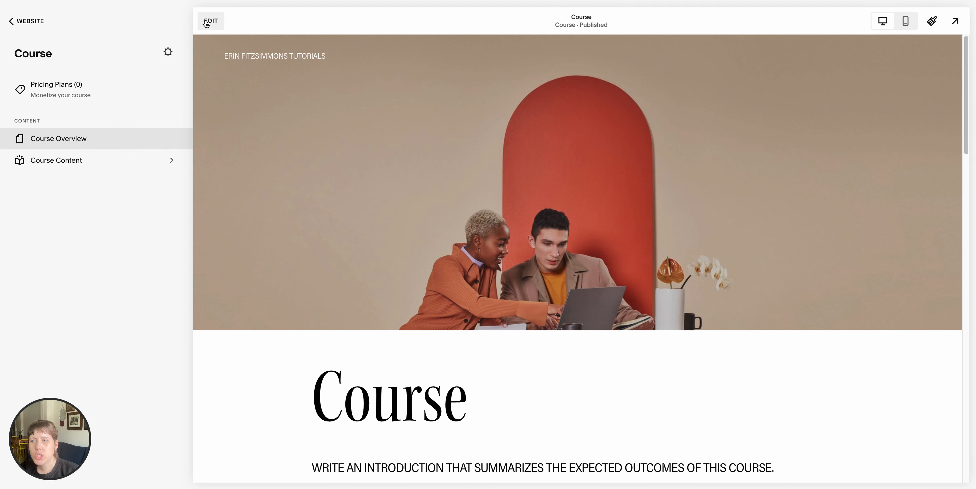
pyautogui.scroll(-5, 517, 197)
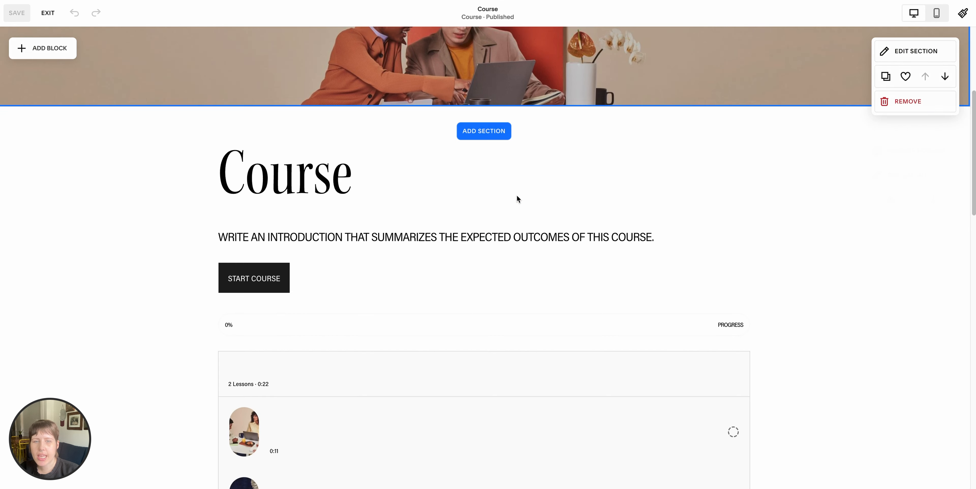
pyautogui.scroll(5, 785, 230)
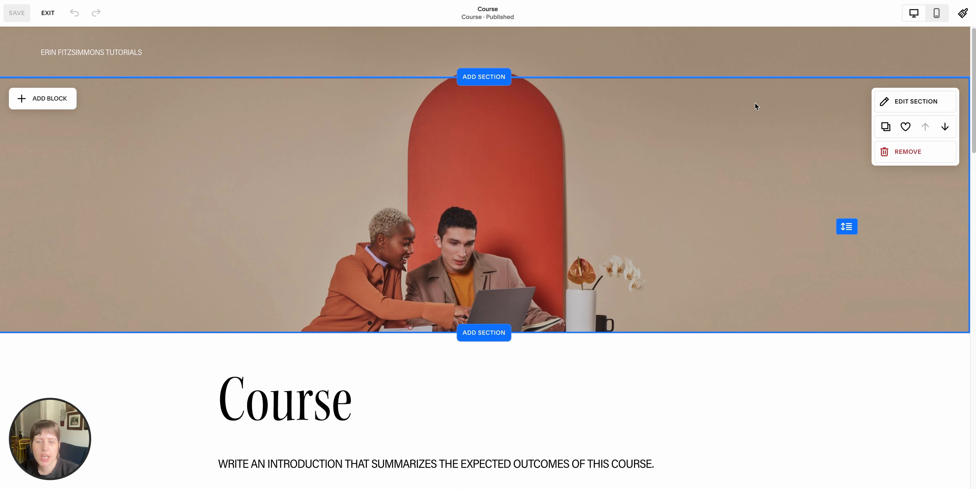
# - Remove the "Make It Stand Out" text and image section below the course chapters
pyautogui.scroll(-6, 755, 102)
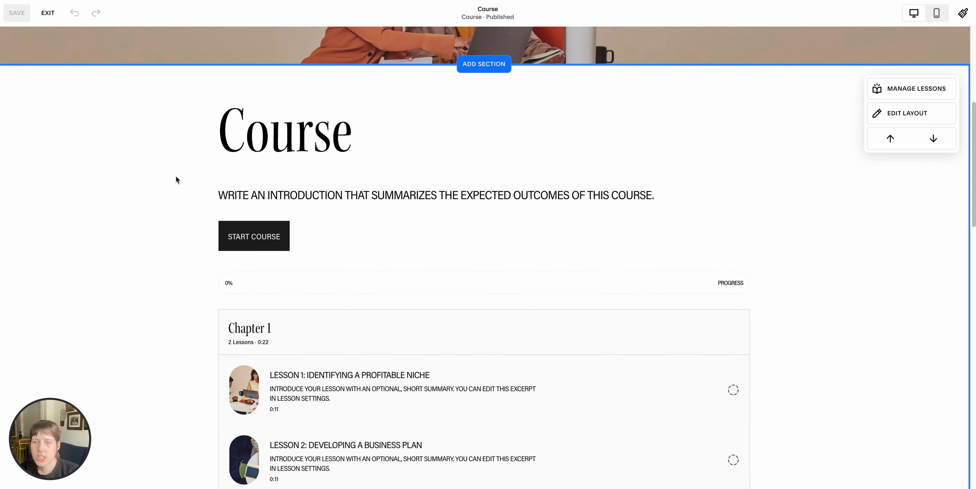
pyautogui.scroll(-15, 177, 179)
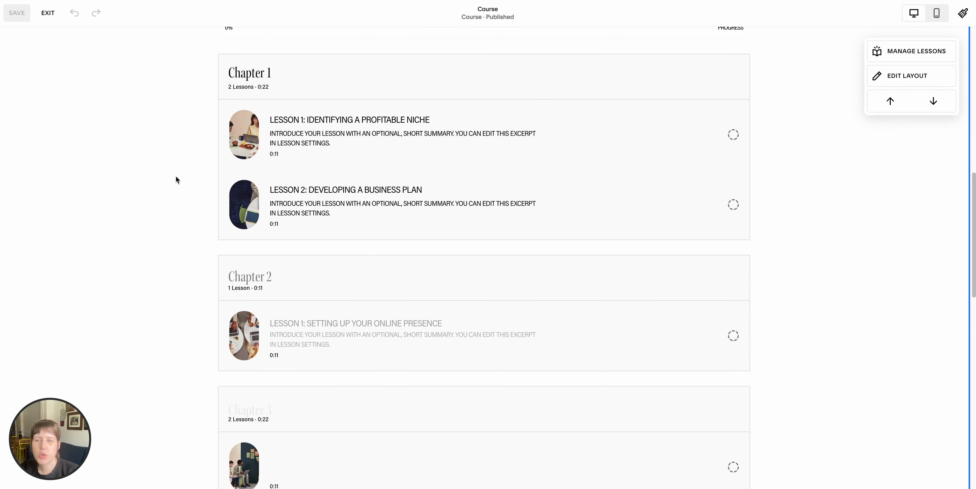
pyautogui.scroll(-5, 316, 220)
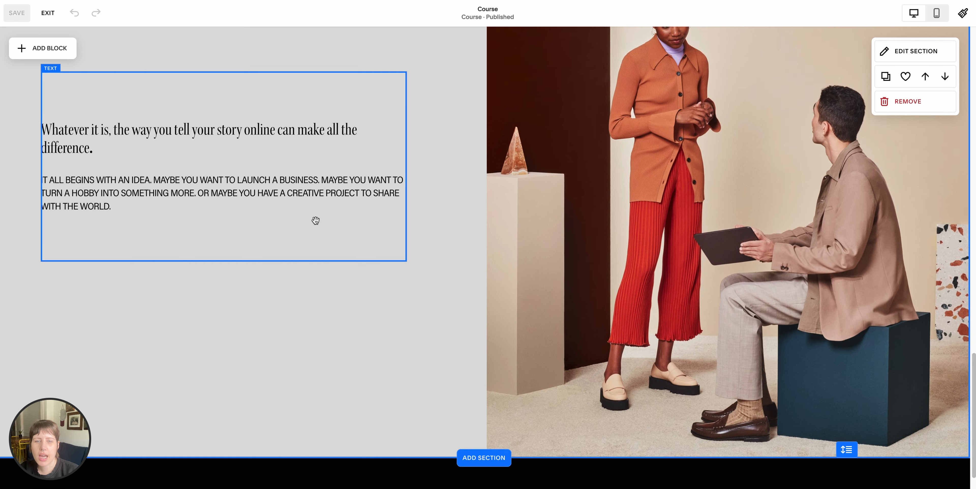
pyautogui.scroll(3, 316, 219)
pyautogui.scroll(-1, 316, 219)
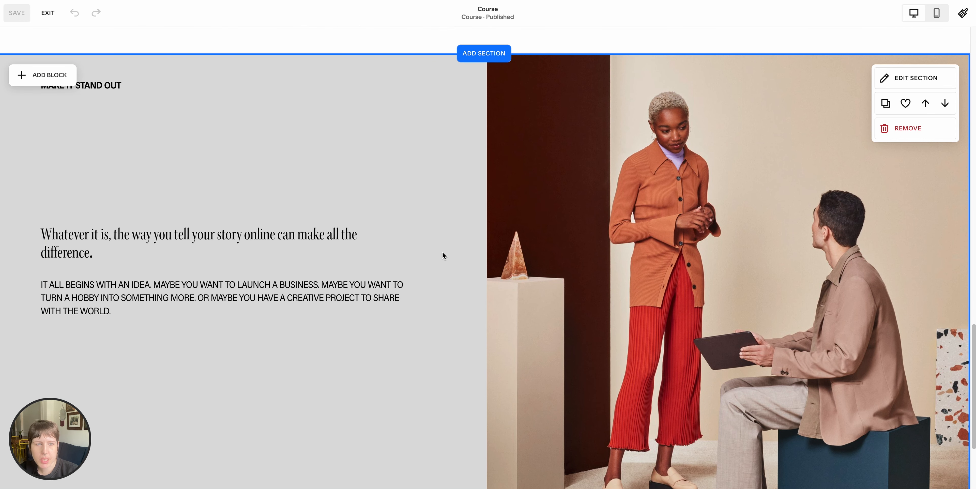
pyautogui.click(911, 131)
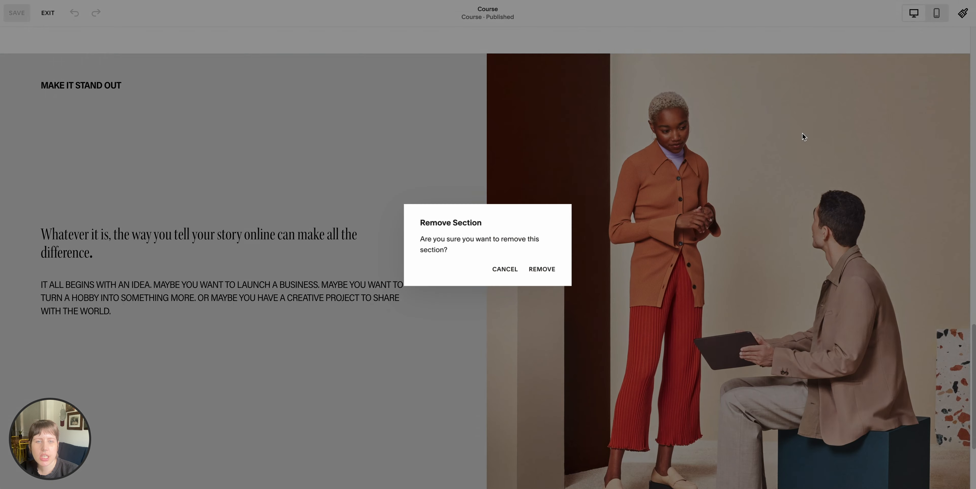
pyautogui.click(532, 272)
# - Remove the banner image section above the course title
pyautogui.scroll(17, 507, 262)
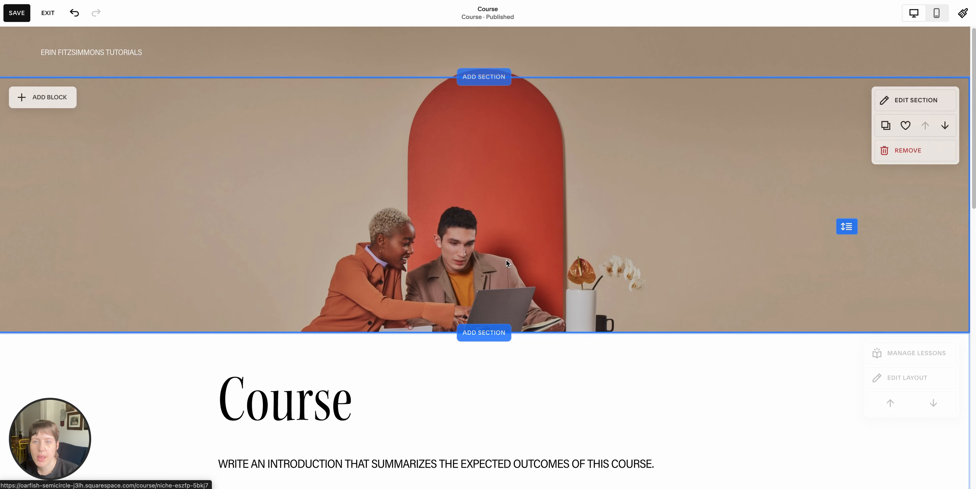
pyautogui.click(928, 149)
pyautogui.click(553, 269)
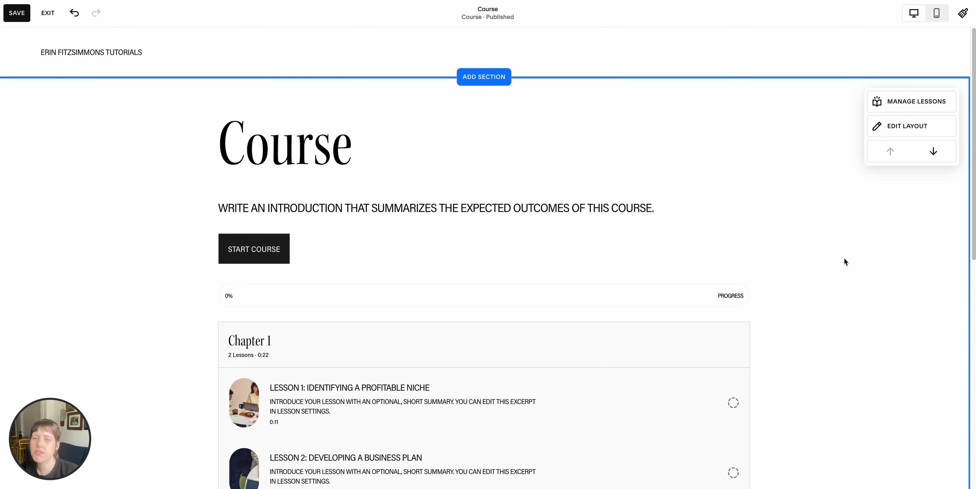
# - Review the remaining course layout and the section templates that can be added above it, without adding one
pyautogui.scroll(-10, 844, 258)
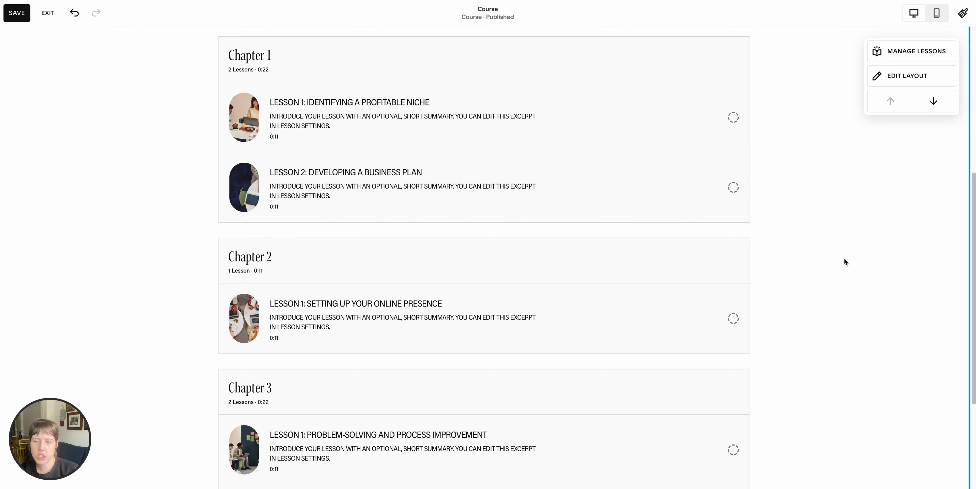
pyautogui.scroll(10, 844, 258)
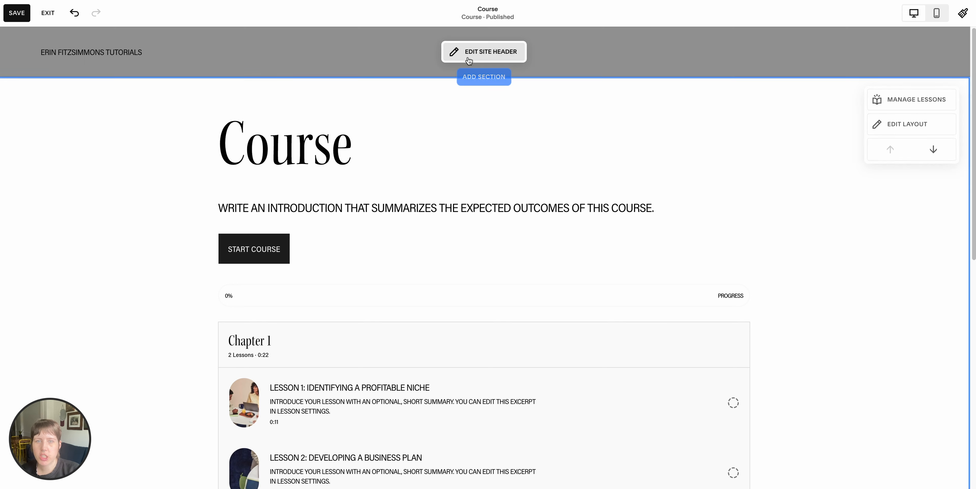
pyautogui.click(478, 81)
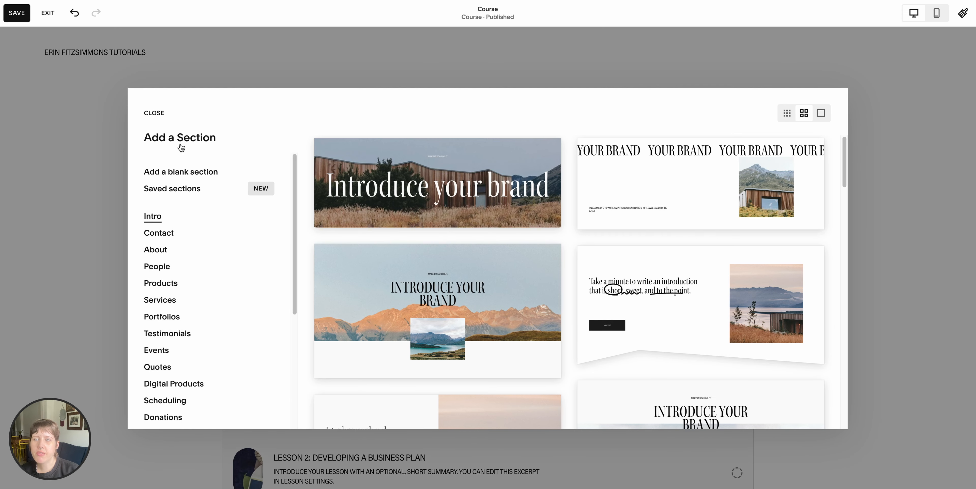
pyautogui.click(154, 113)
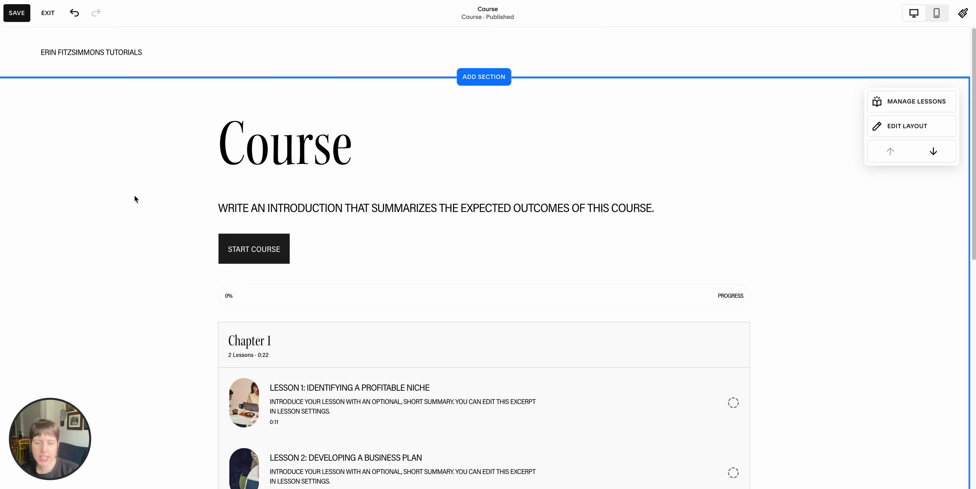
pyautogui.scroll(-10, 134, 199)
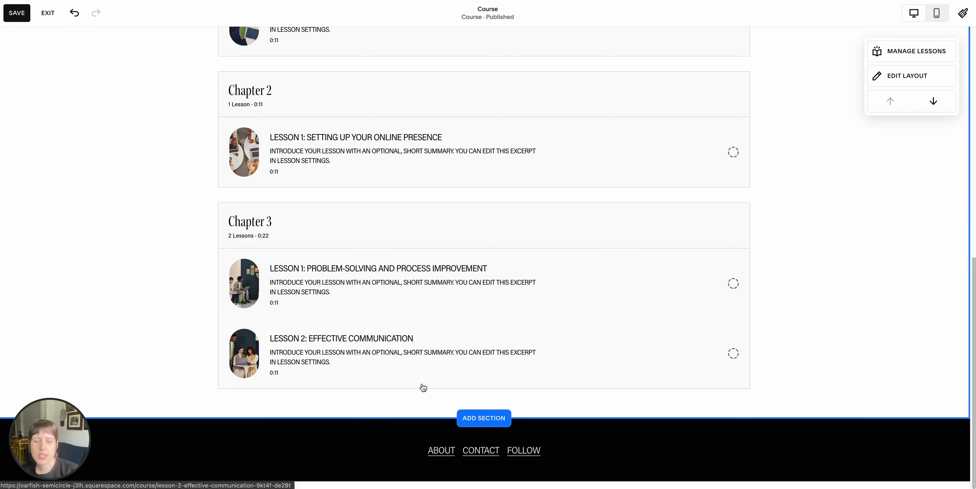
# - Review the course overview from its title to the last chapter and open the course section's layout settings
pyautogui.moveTo(183, 208)
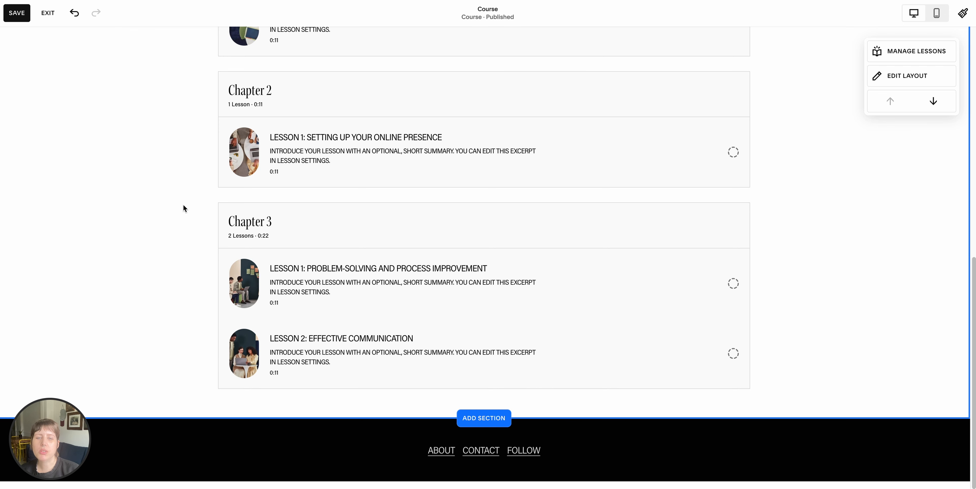
pyautogui.scroll(15, 184, 205)
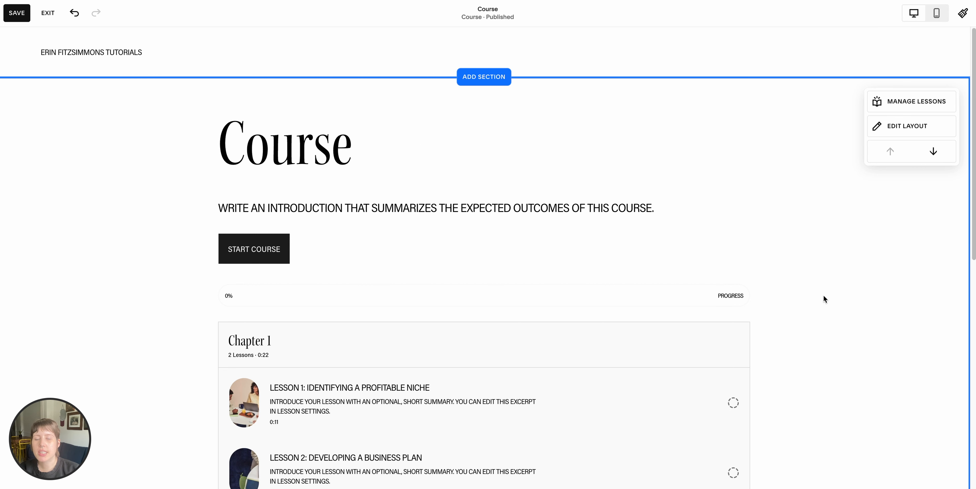
pyautogui.scroll(-3, 824, 296)
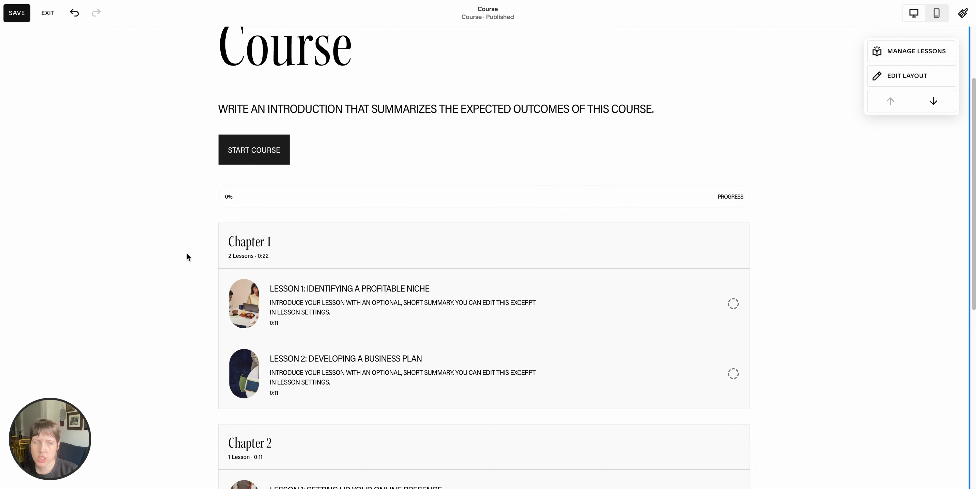
pyautogui.scroll(3, 187, 254)
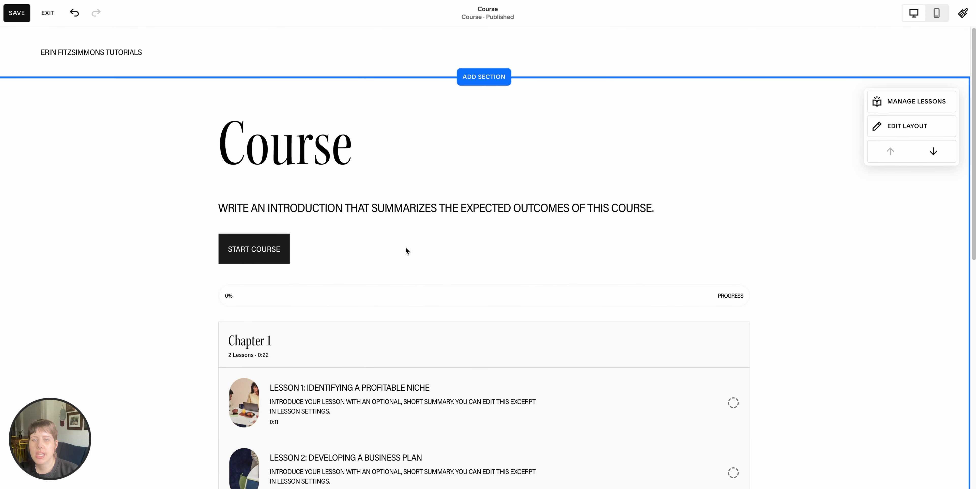
pyautogui.scroll(-1, 405, 246)
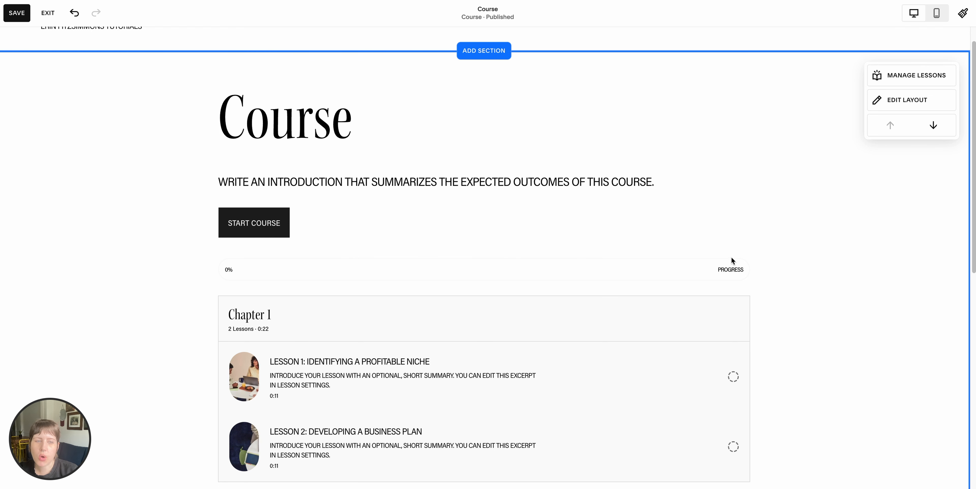
pyautogui.scroll(1, 764, 177)
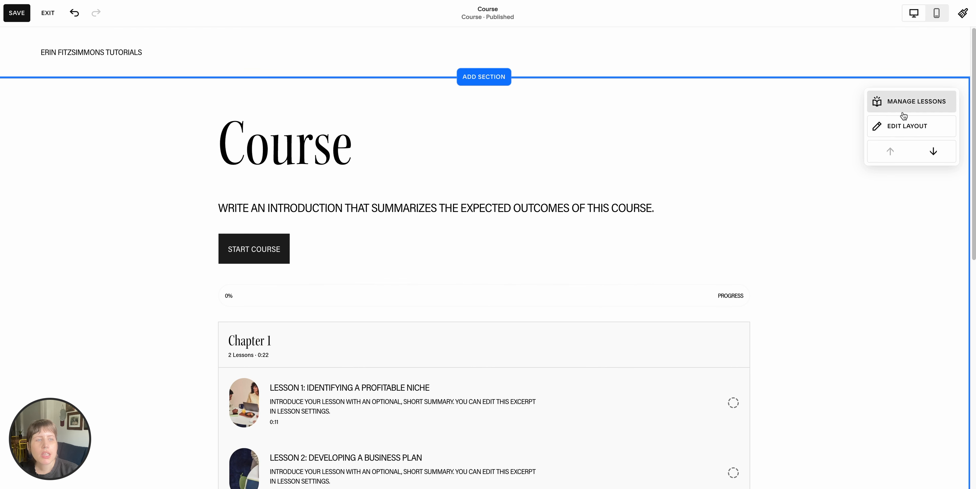
pyautogui.click(905, 126)
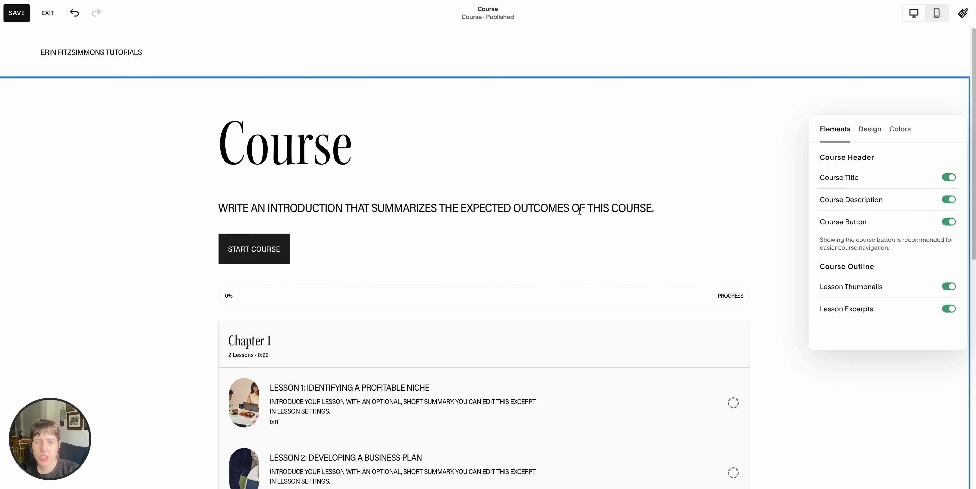
# - Try hiding the course description and the lesson thumbnails, showing each again
pyautogui.click(952, 200)
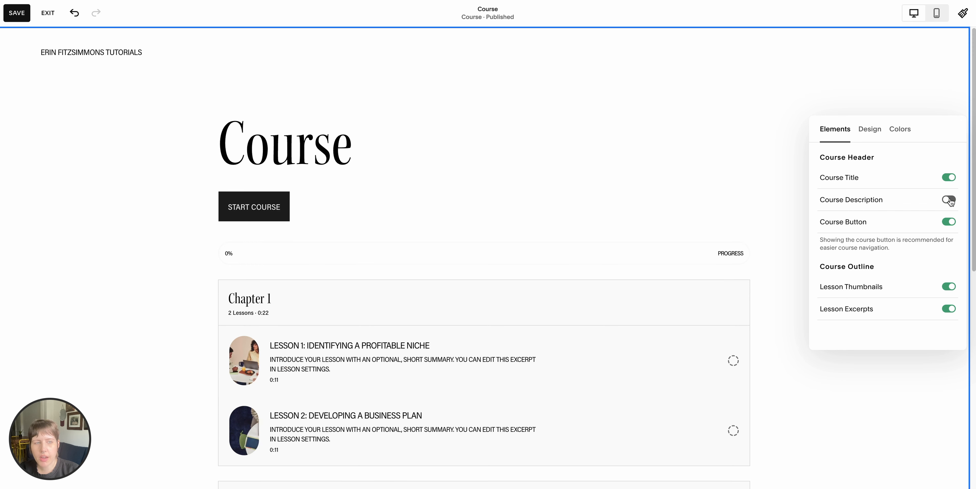
pyautogui.click(949, 200)
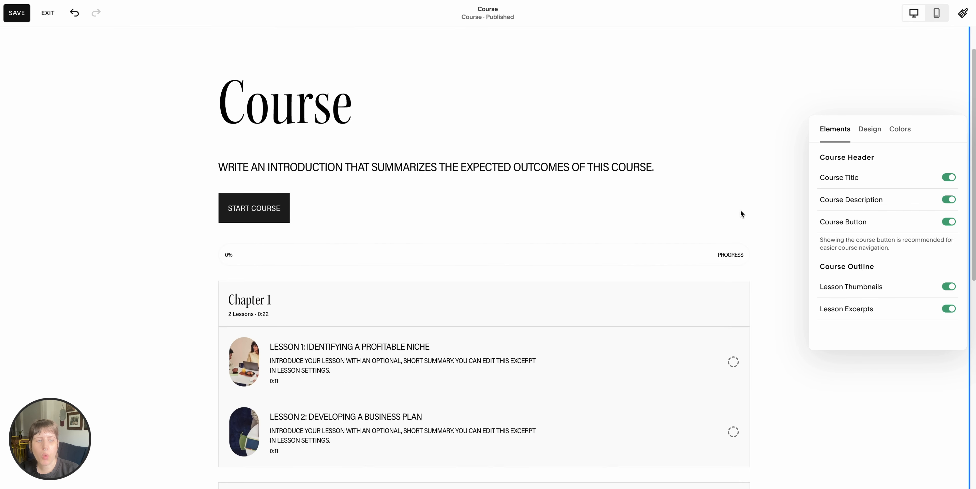
pyautogui.scroll(-2, 741, 212)
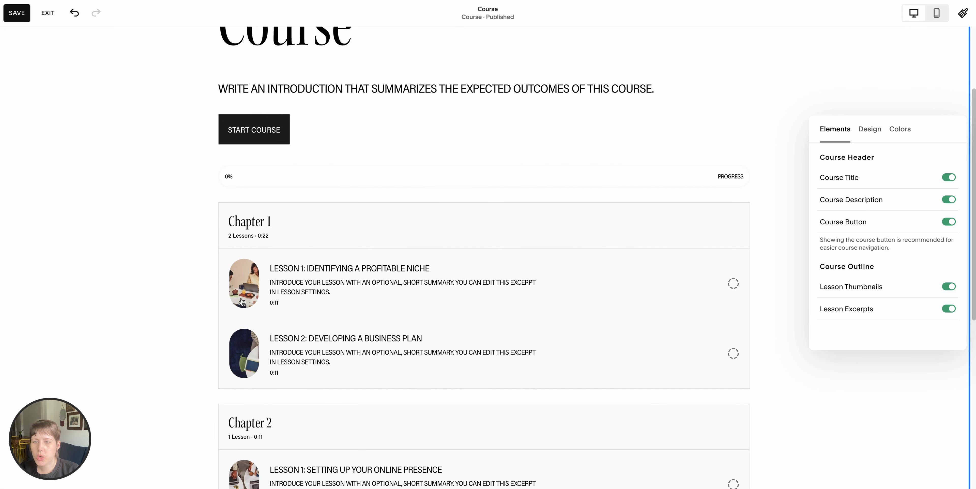
pyautogui.click(943, 291)
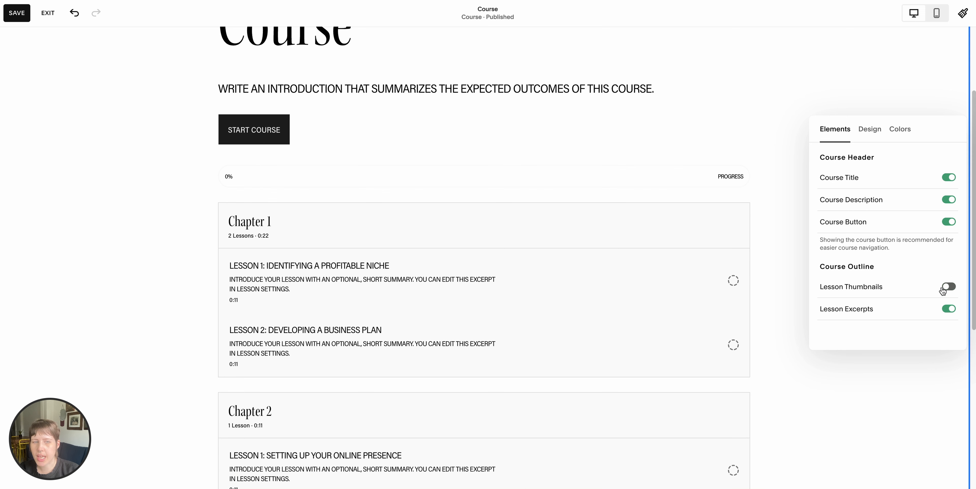
pyautogui.click(944, 290)
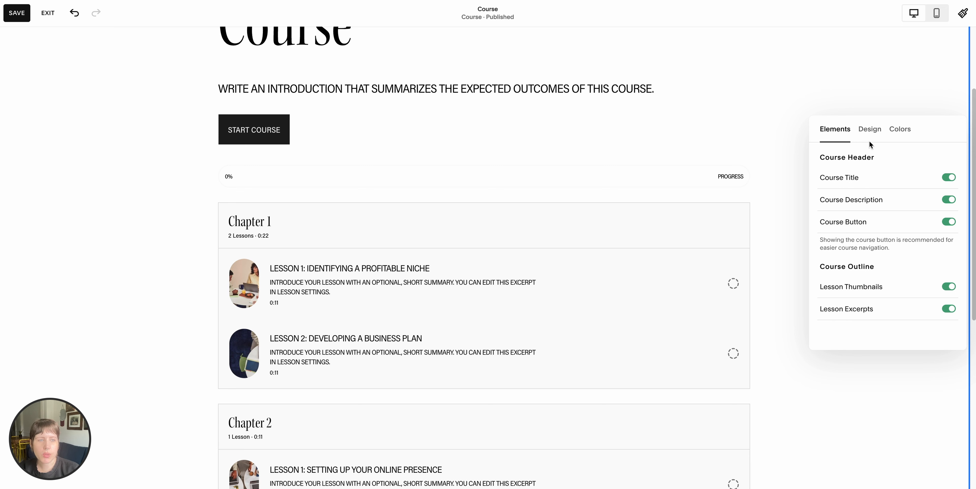
# - Set the course outline's layout to Grid in the section's design settings
pyautogui.click(872, 130)
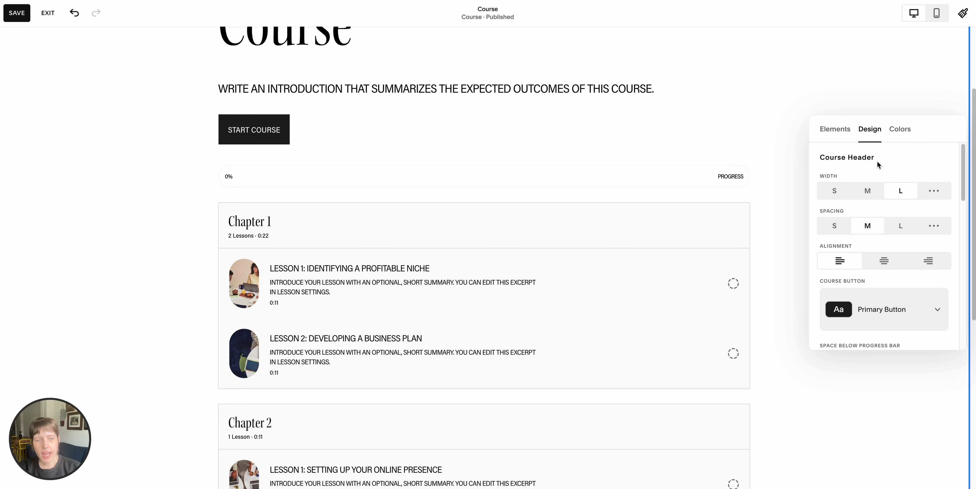
pyautogui.scroll(-10, 852, 246)
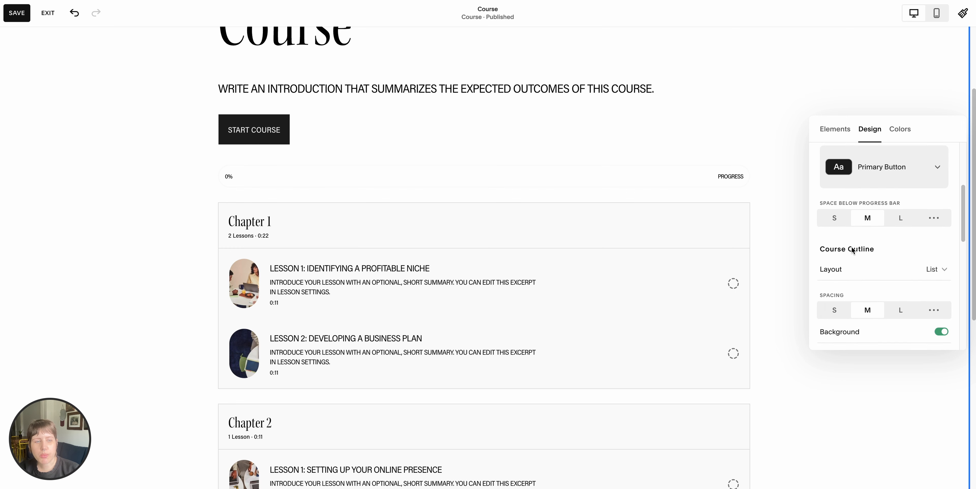
pyautogui.scroll(6, 851, 247)
pyautogui.scroll(-2, 849, 265)
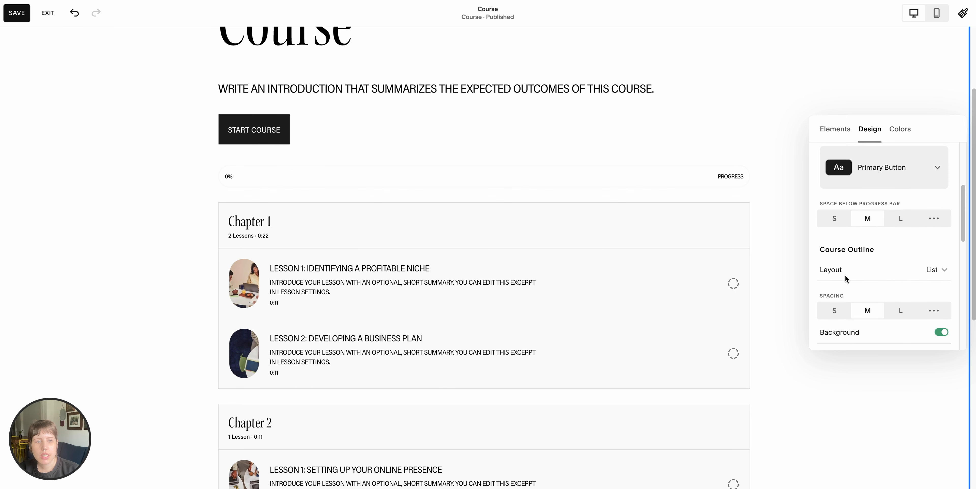
pyautogui.click(869, 260)
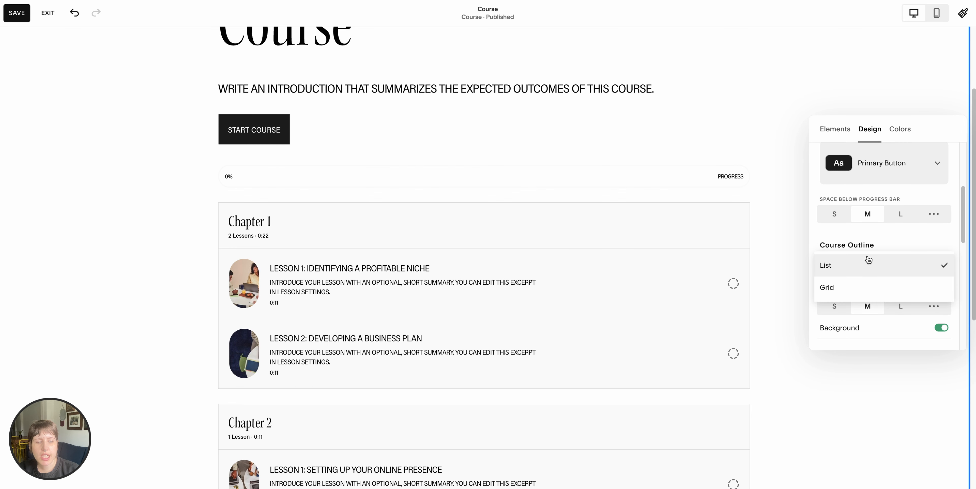
pyautogui.click(850, 287)
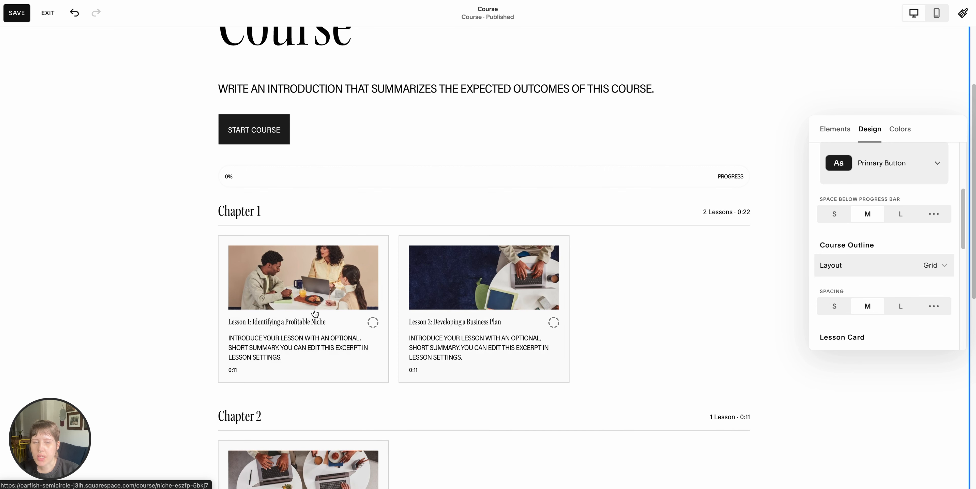
pyautogui.scroll(-2, 883, 252)
# - Try the Tertiary Button style on the course button, restore Primary Button and close the layout settings
pyautogui.scroll(3, 883, 253)
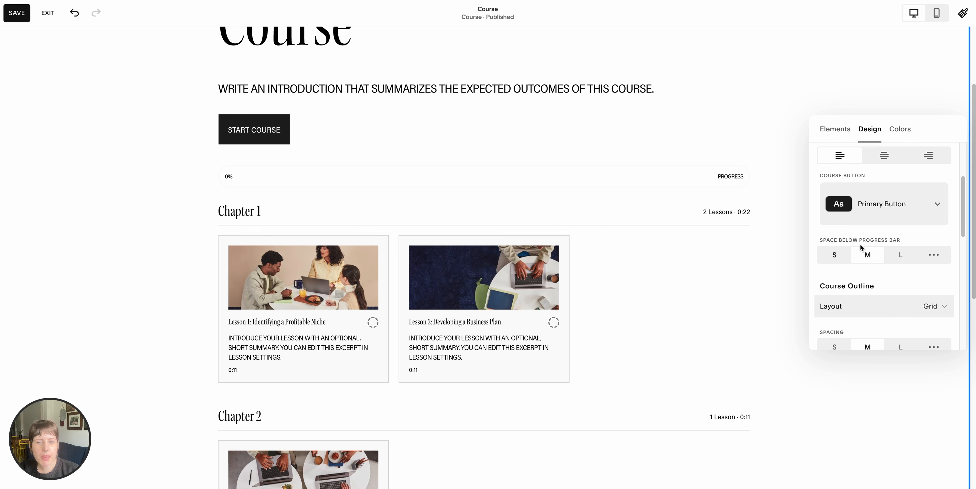
pyautogui.scroll(3, 868, 285)
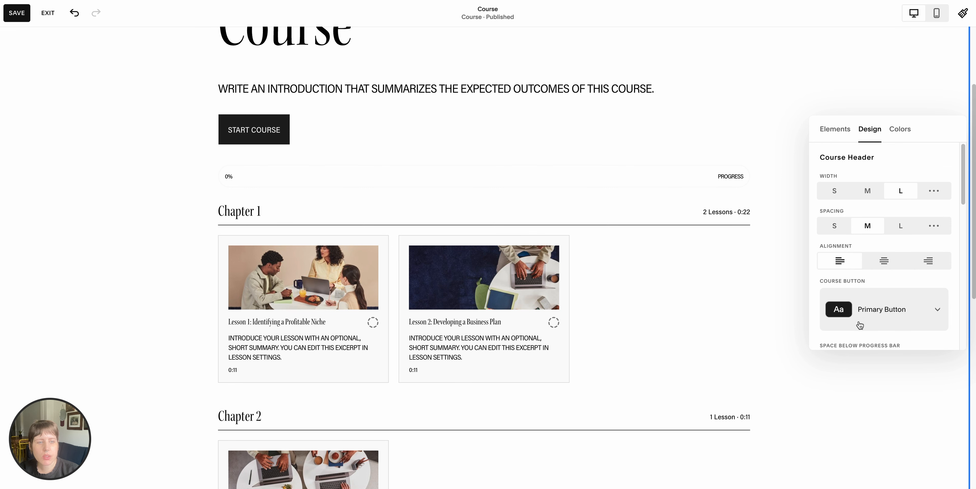
pyautogui.click(888, 319)
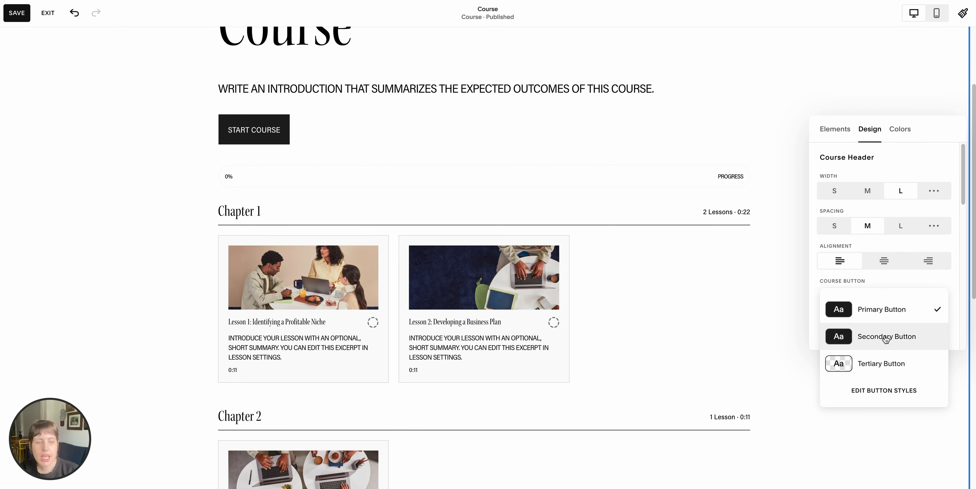
pyautogui.click(881, 363)
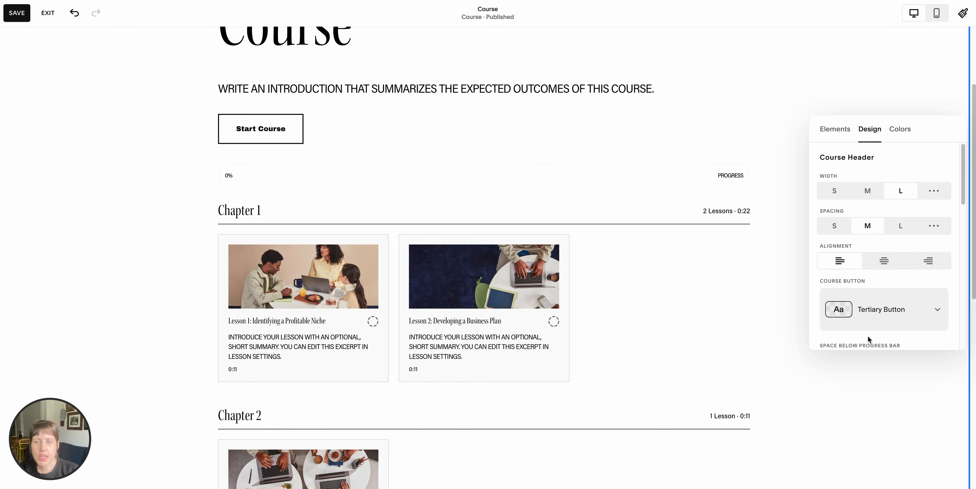
pyautogui.click(926, 307)
pyautogui.click(765, 111)
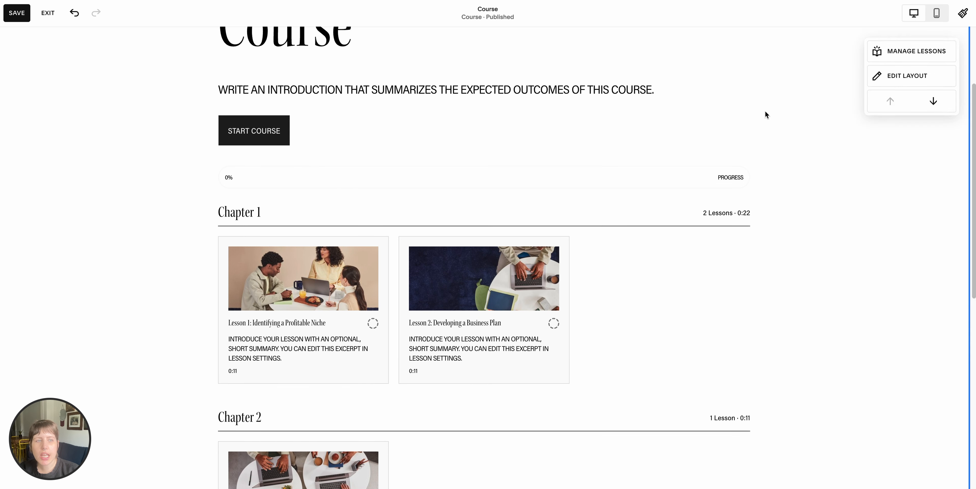
# - Check the course overview's chapters in the new layout and save the page
pyautogui.scroll(3, 796, 117)
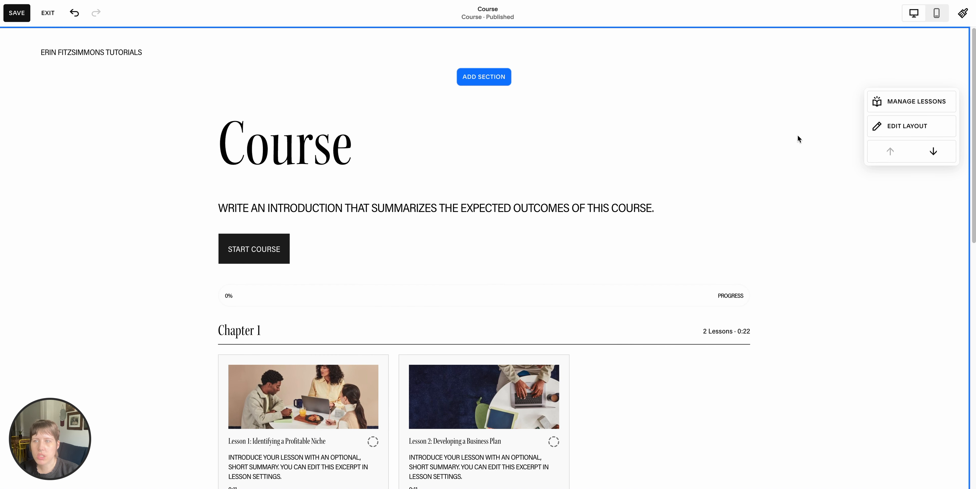
pyautogui.scroll(-15, 798, 135)
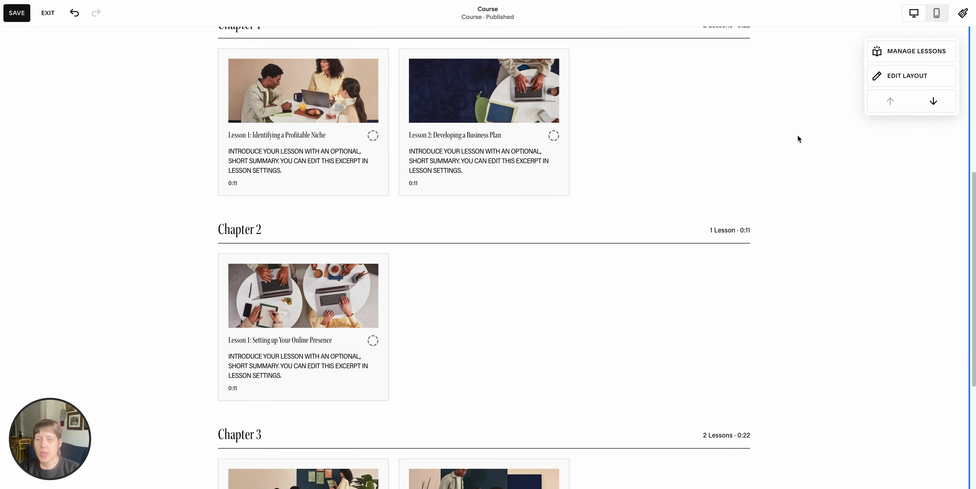
pyautogui.scroll(15, 798, 135)
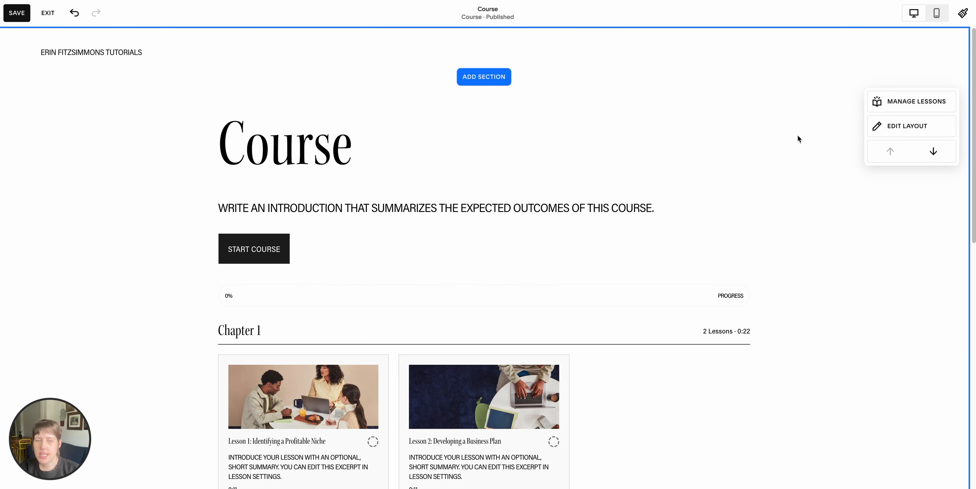
pyautogui.click(23, 20)
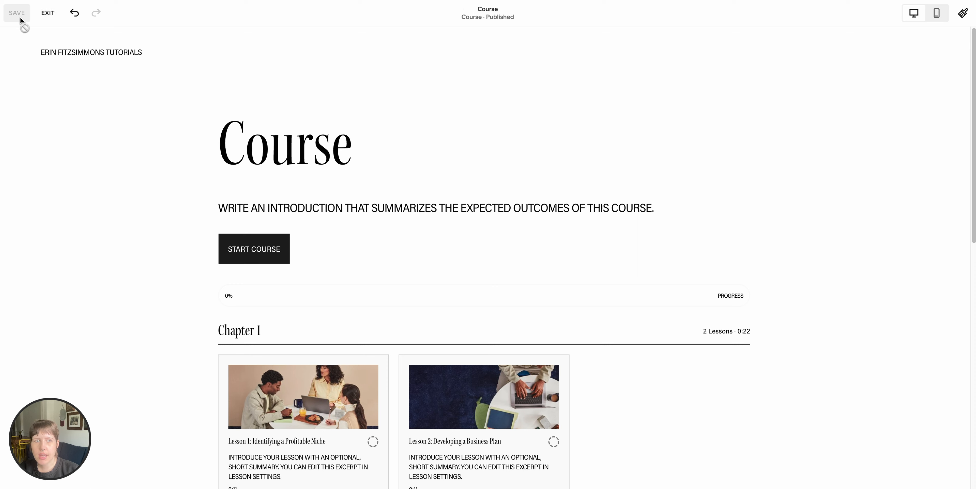
# - Preview the course overview in mobile view, return to desktop view and look over its chapters
pyautogui.click(943, 17)
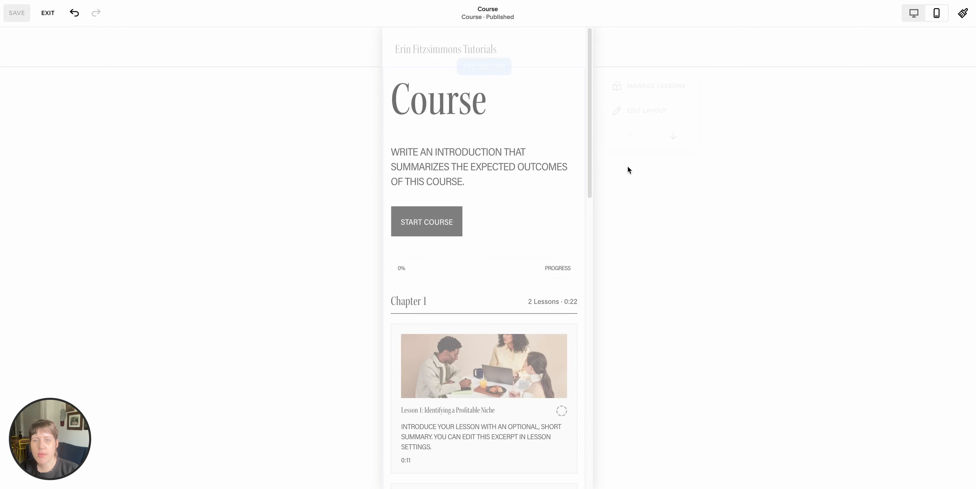
pyautogui.scroll(-10, 519, 227)
pyautogui.scroll(10, 517, 226)
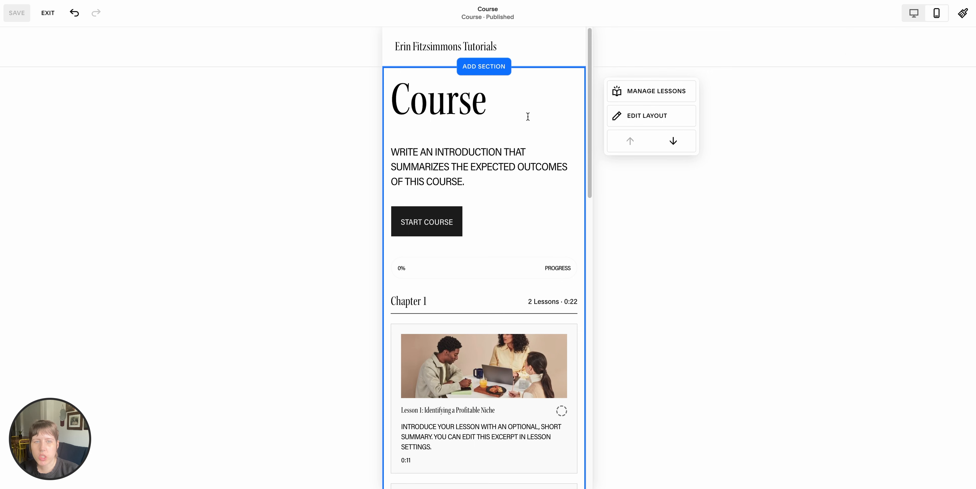
pyautogui.click(914, 13)
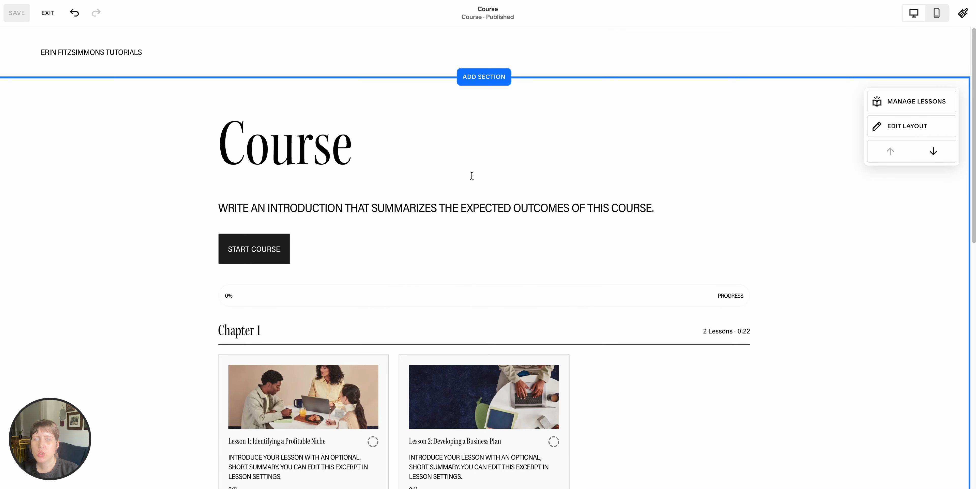
pyautogui.scroll(-10, 488, 95)
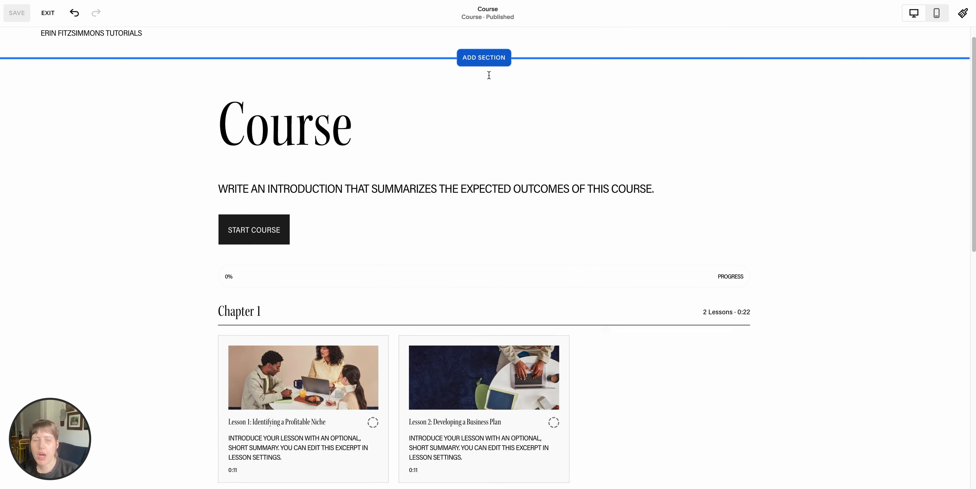
pyautogui.scroll(-3, 488, 110)
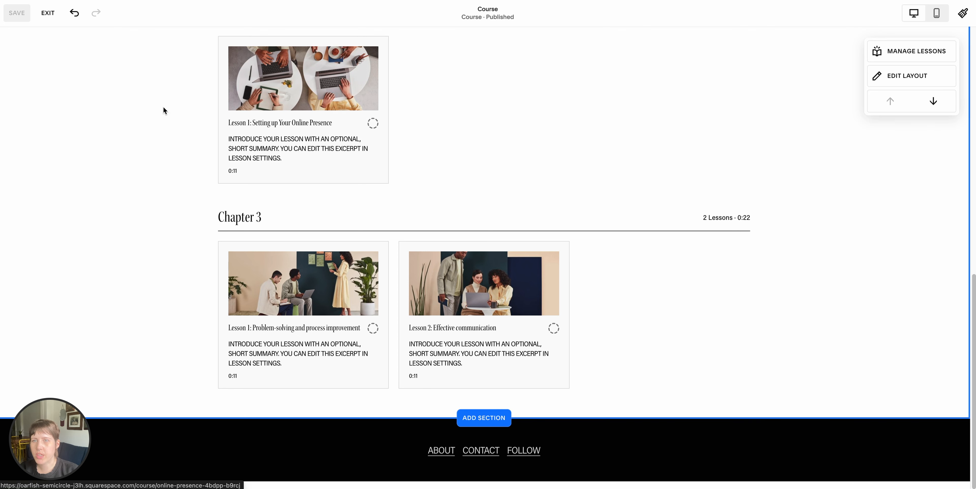
pyautogui.scroll(10, 163, 107)
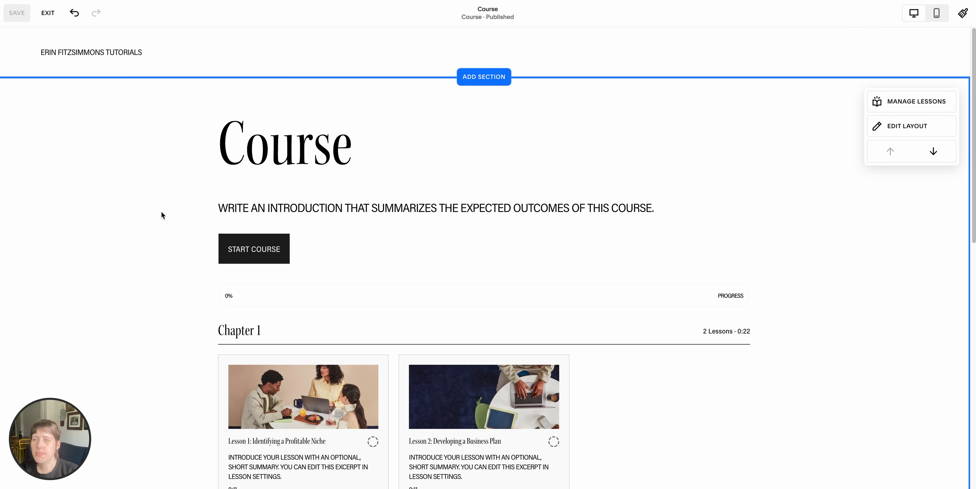
# - Exit page editing and open the course's content list of chapters and lessons
pyautogui.click(47, 13)
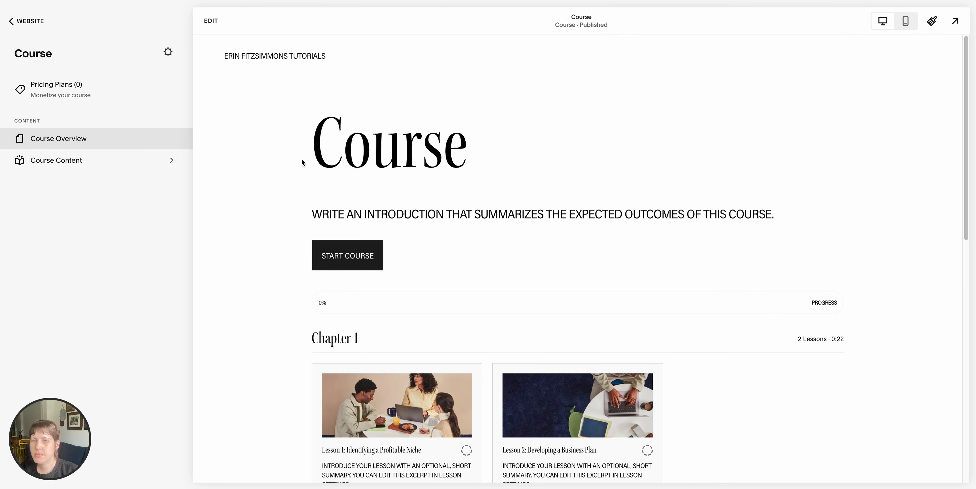
pyautogui.scroll(-2, 302, 158)
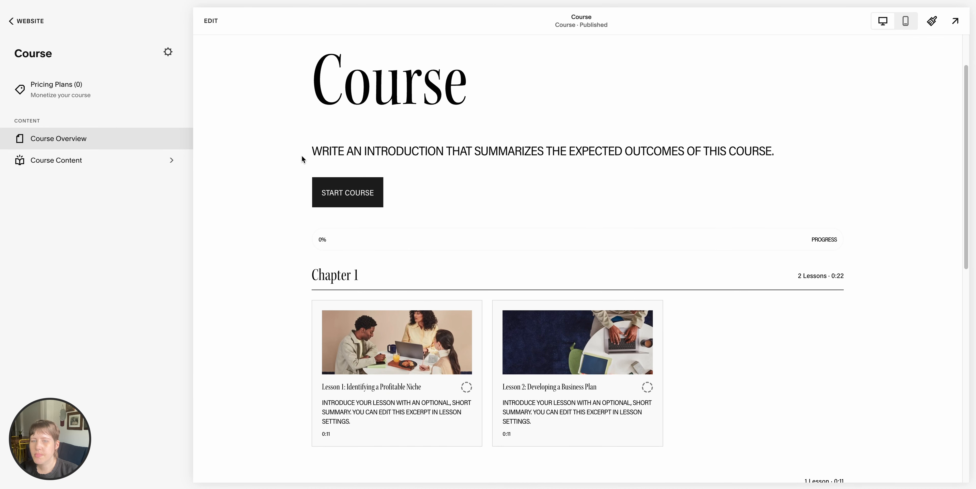
pyautogui.click(85, 164)
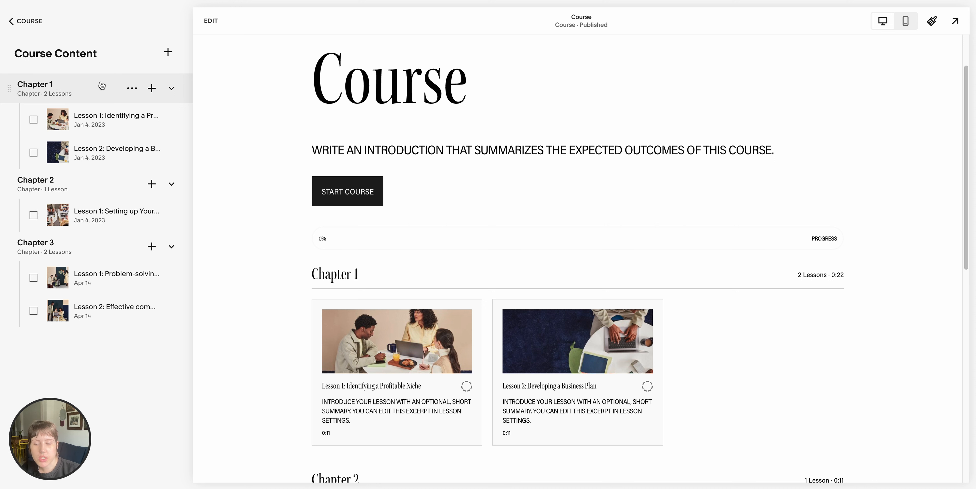
# - Move both lessons out of Chapter 1 to the top of the course content and delete the empty chapter
pyautogui.click(115, 124)
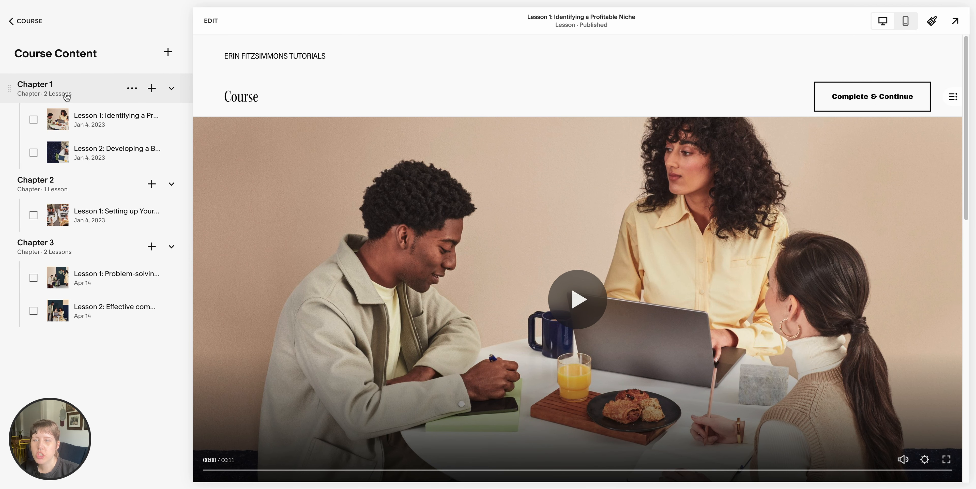
pyautogui.moveTo(9, 121); pyautogui.dragTo(17, 78)
pyautogui.moveTo(10, 152); pyautogui.dragTo(8, 122)
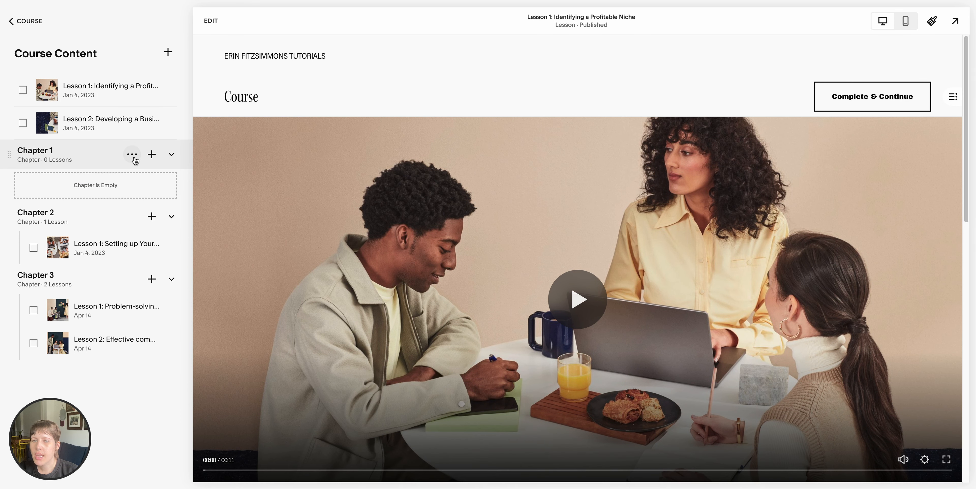
pyautogui.click(133, 154)
pyautogui.click(116, 191)
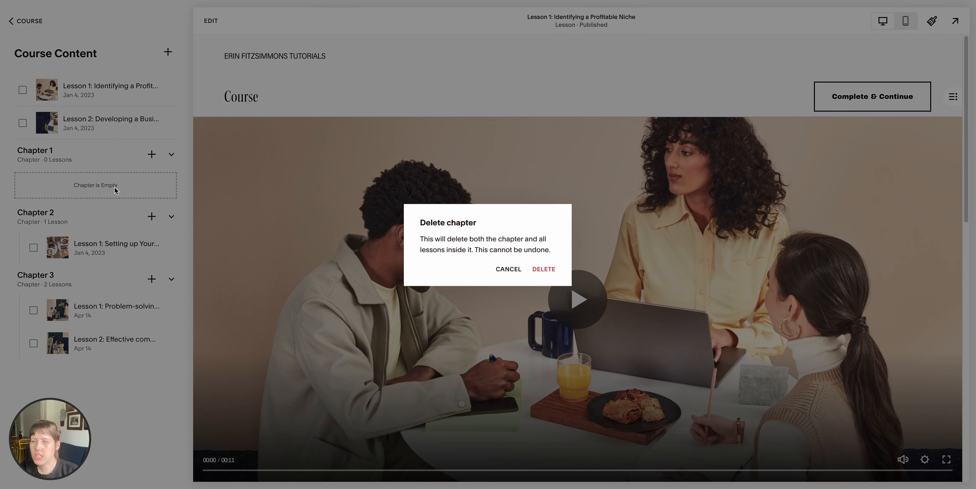
pyautogui.click(545, 270)
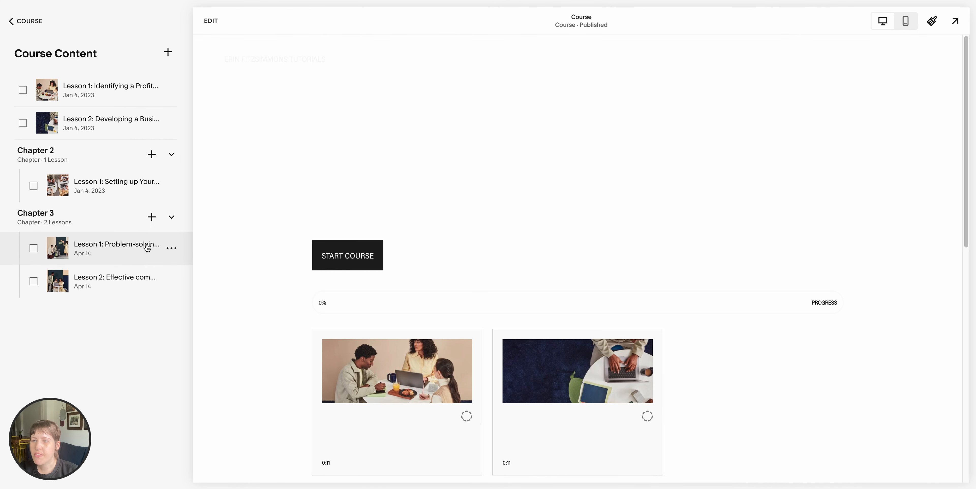
# - Delete Chapter 3 together with the lessons inside it
pyautogui.click(132, 216)
pyautogui.click(122, 260)
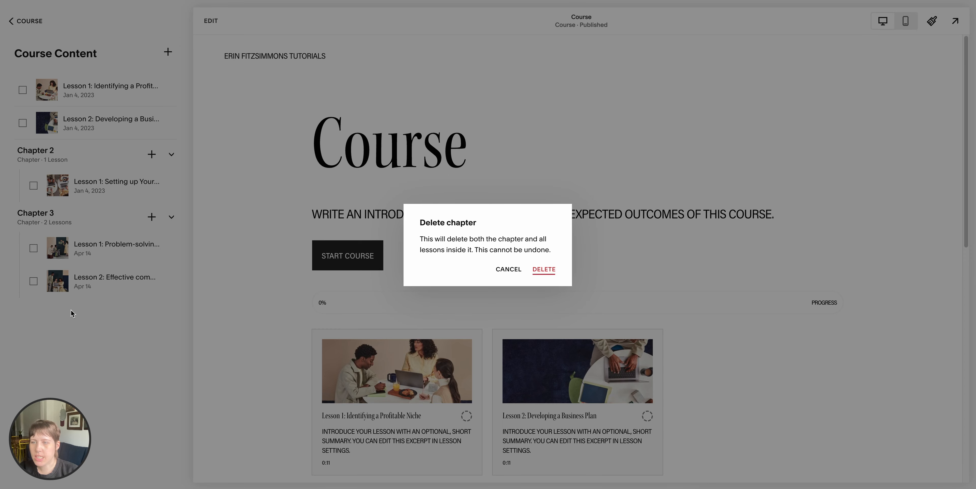
pyautogui.press('Return')
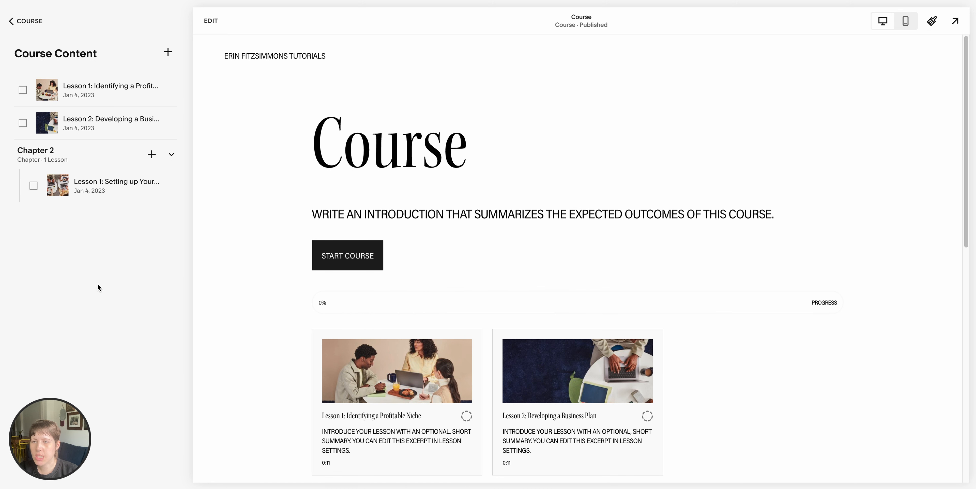
# - Add a chapter to the course content and save it with the title New Chapter
pyautogui.click(168, 52)
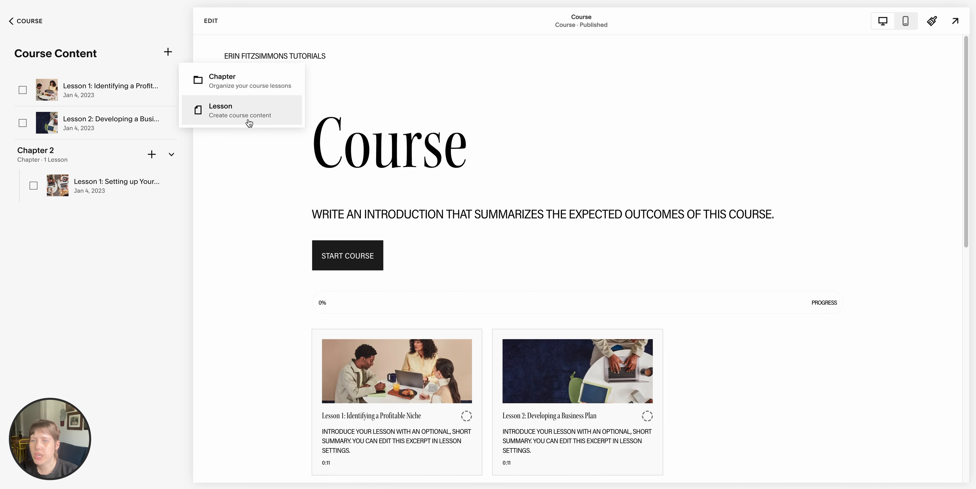
pyautogui.click(237, 85)
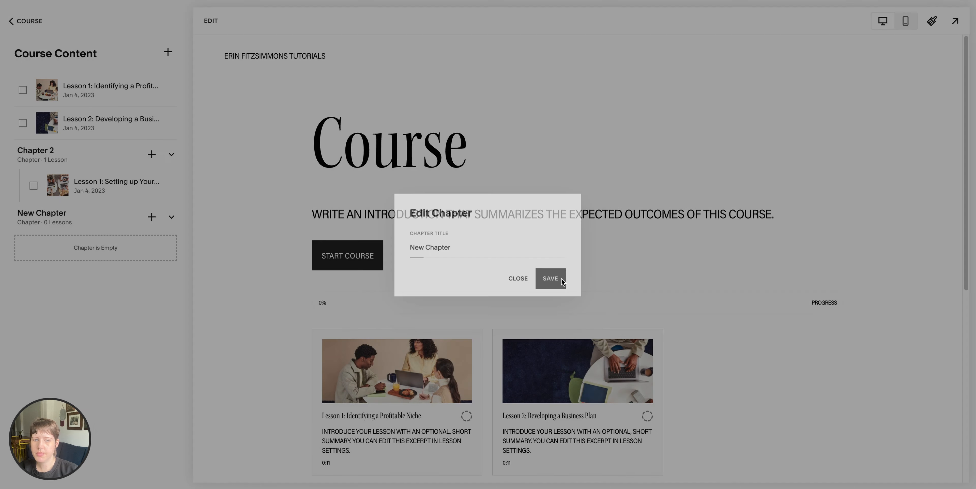
pyautogui.click(554, 280)
# - Make New Chapter the first chapter and move the Developing a Business Plan and Identifying a Profitable Niche lessons into it
pyautogui.moveTo(9, 89); pyautogui.dragTo(29, 225)
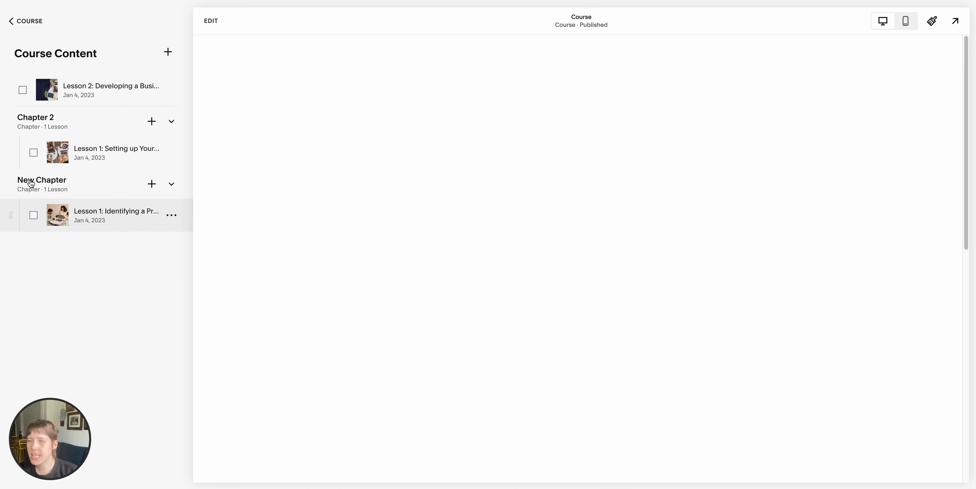
pyautogui.moveTo(9, 183); pyautogui.dragTo(10, 69)
pyautogui.moveTo(8, 152); pyautogui.dragTo(66, 127)
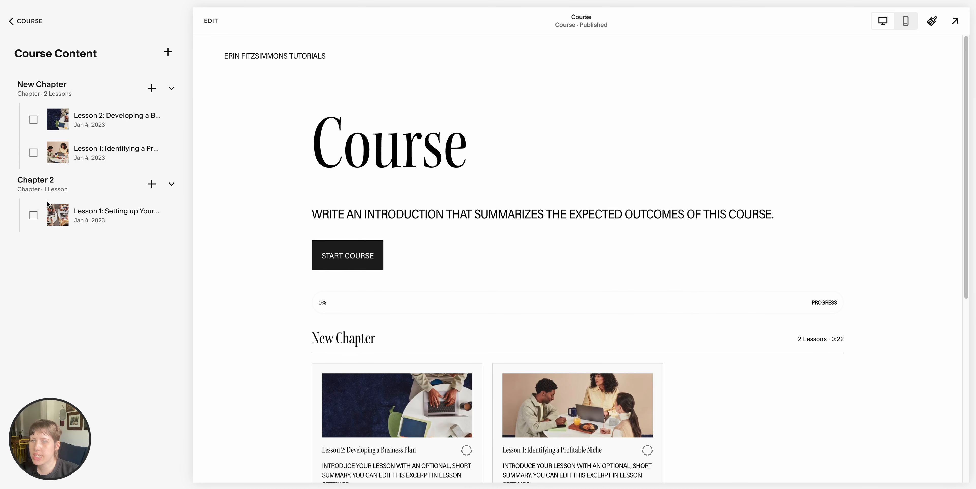
# - Look over the rearranged chapters and lessons on the course overview page
pyautogui.scroll(-5, 274, 271)
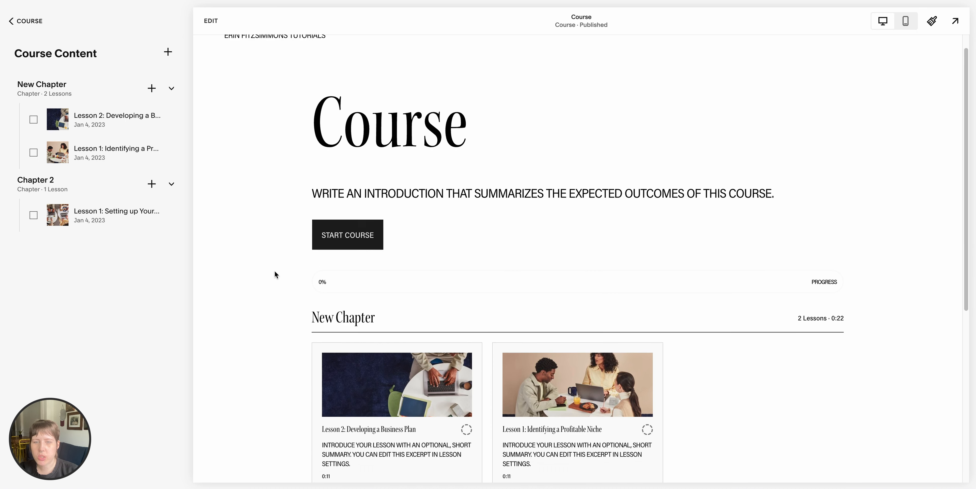
pyautogui.scroll(5, 275, 270)
pyautogui.scroll(-5, 260, 302)
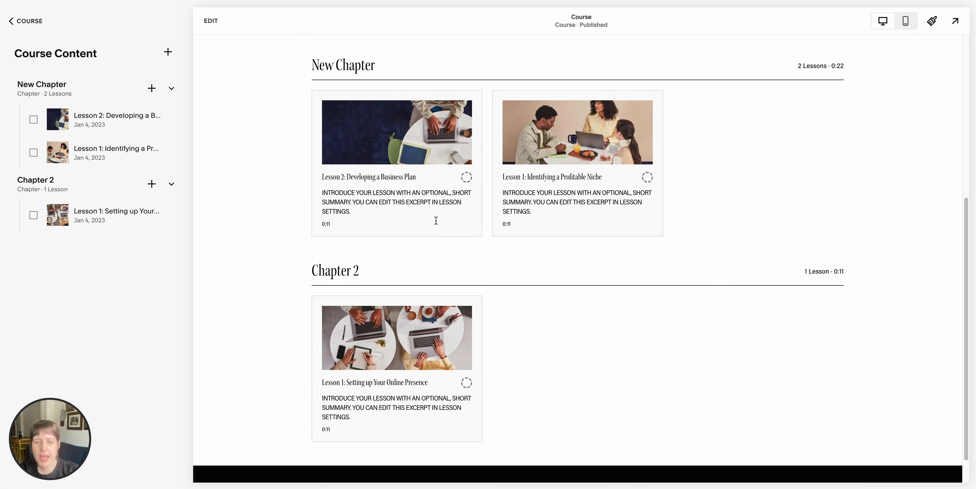
pyautogui.scroll(1, 370, 342)
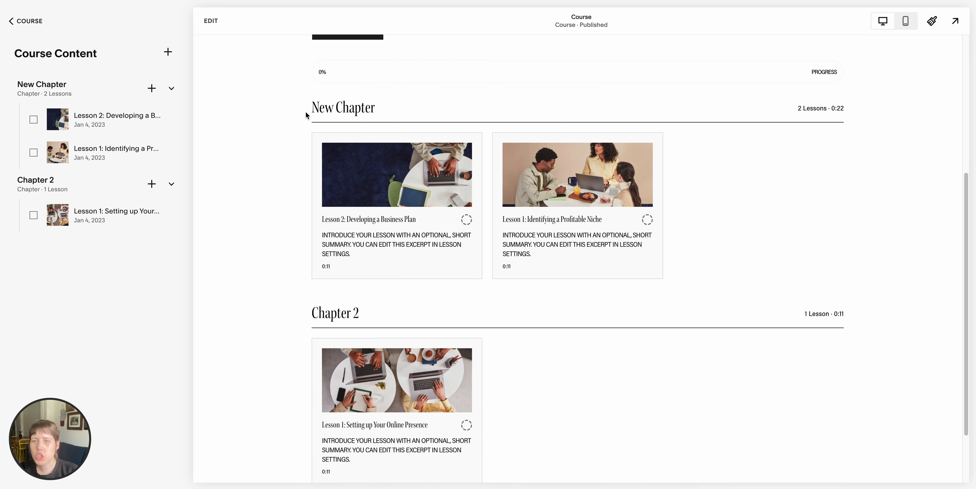
pyautogui.scroll(1, 305, 110)
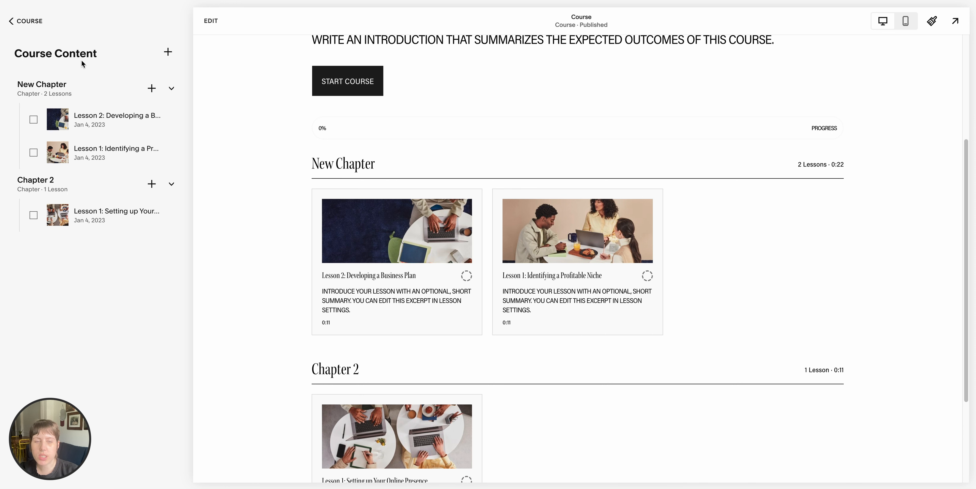
pyautogui.scroll(5, 250, 170)
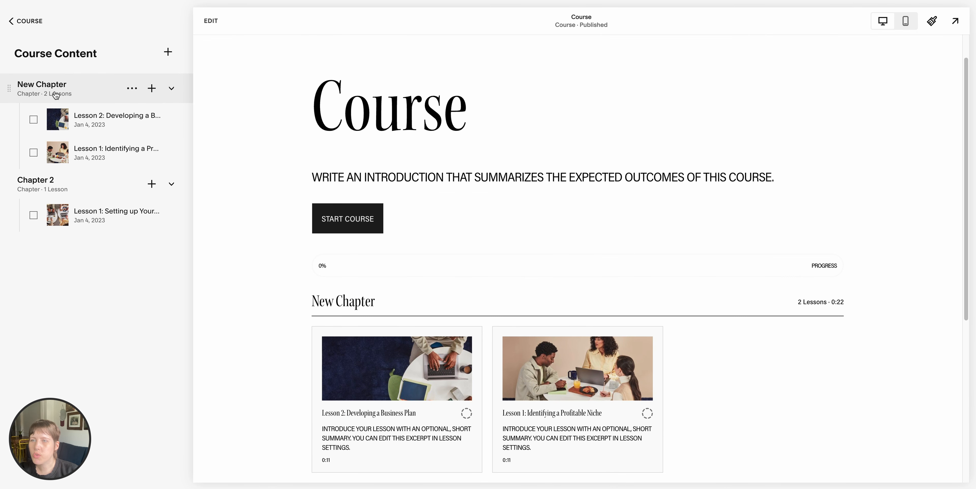
# - Open the title setting of New Chapter and save it without changes
pyautogui.click(132, 89)
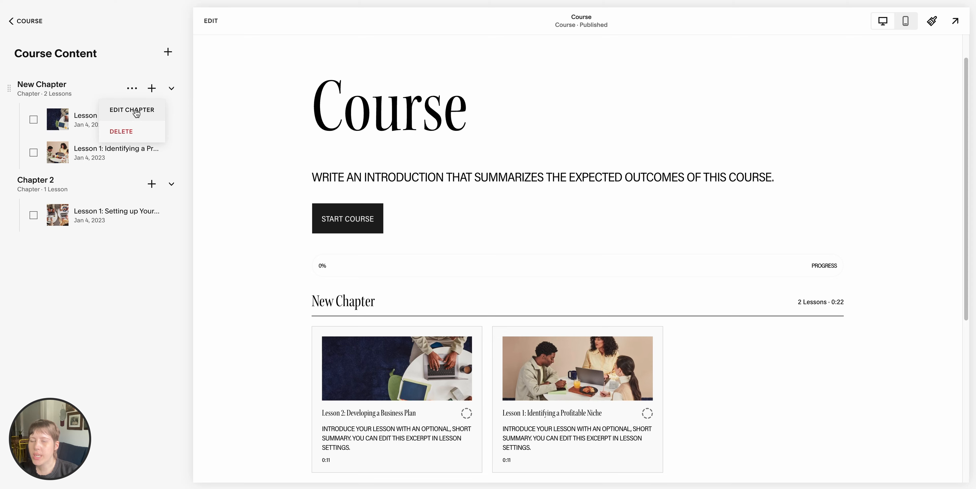
pyautogui.click(136, 113)
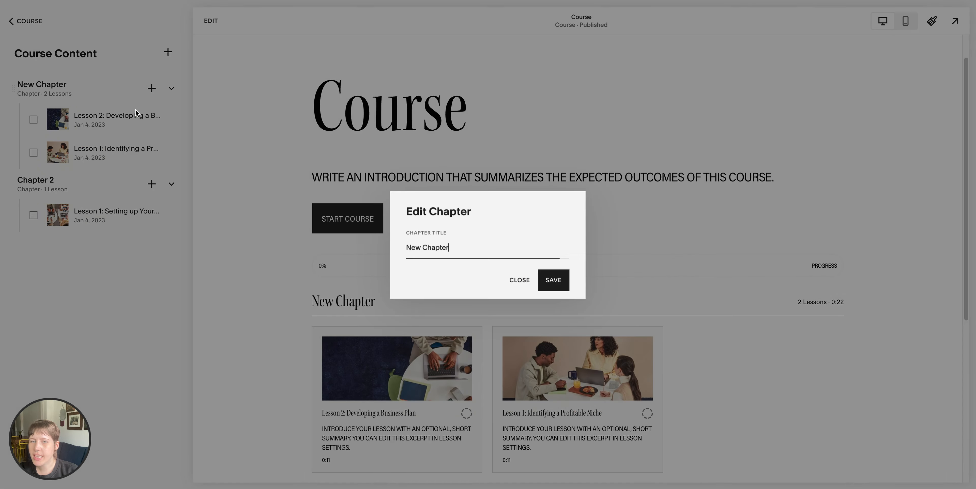
pyautogui.click(553, 282)
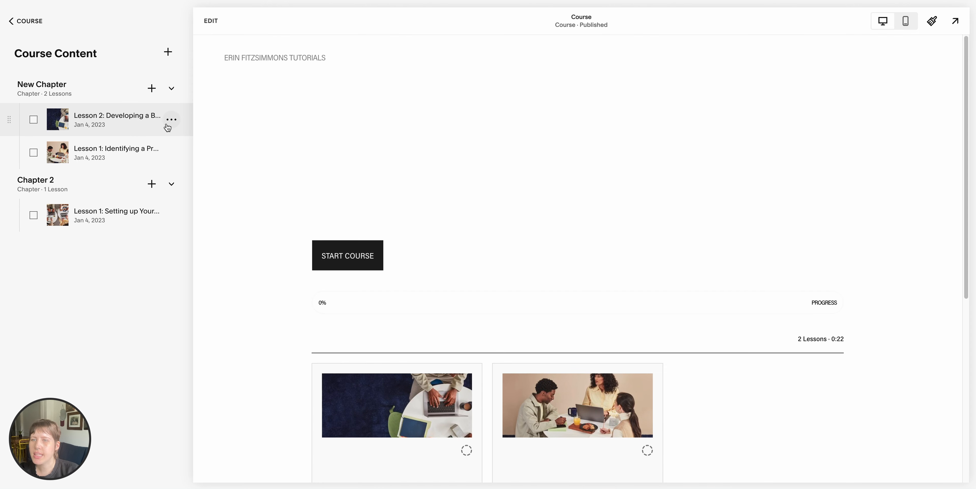
# - Open the settings of Lesson 2: Developing a Business Plan and review its title, excerpt, custom URL and thumbnail
pyautogui.click(140, 125)
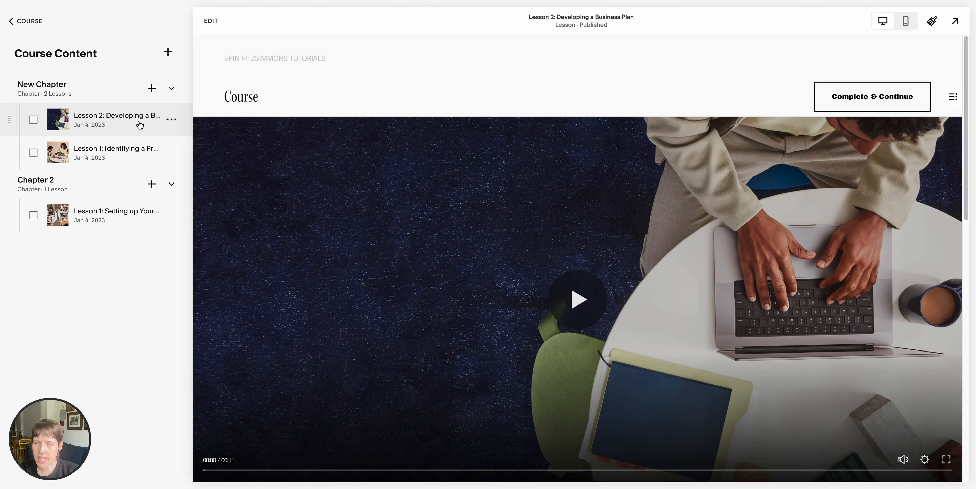
pyautogui.click(171, 119)
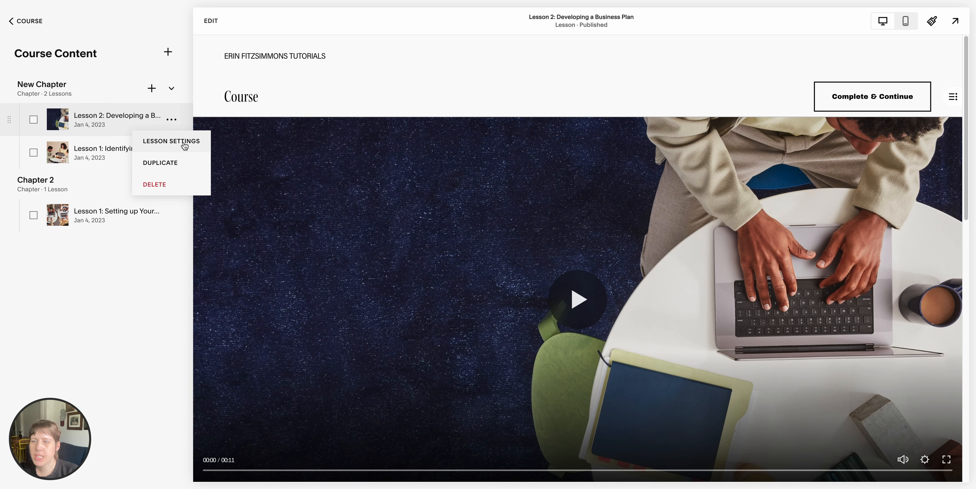
pyautogui.click(185, 144)
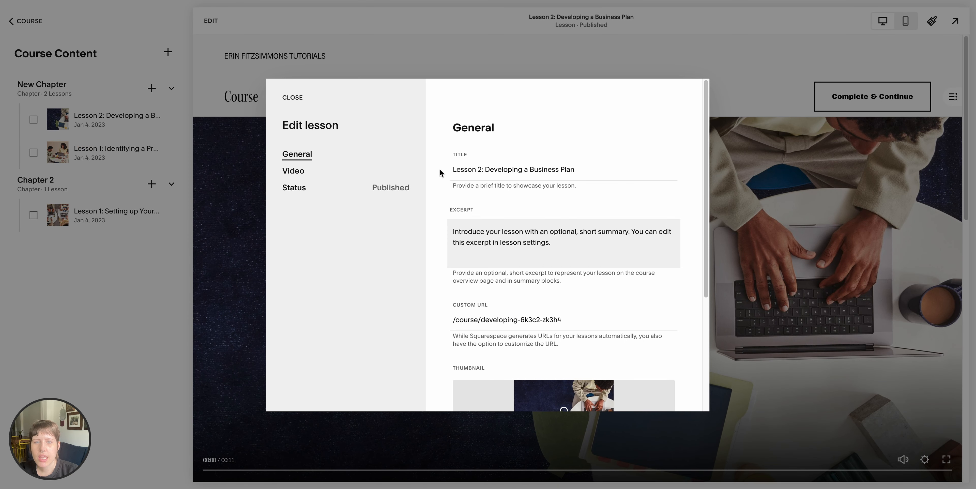
pyautogui.scroll(-2, 544, 186)
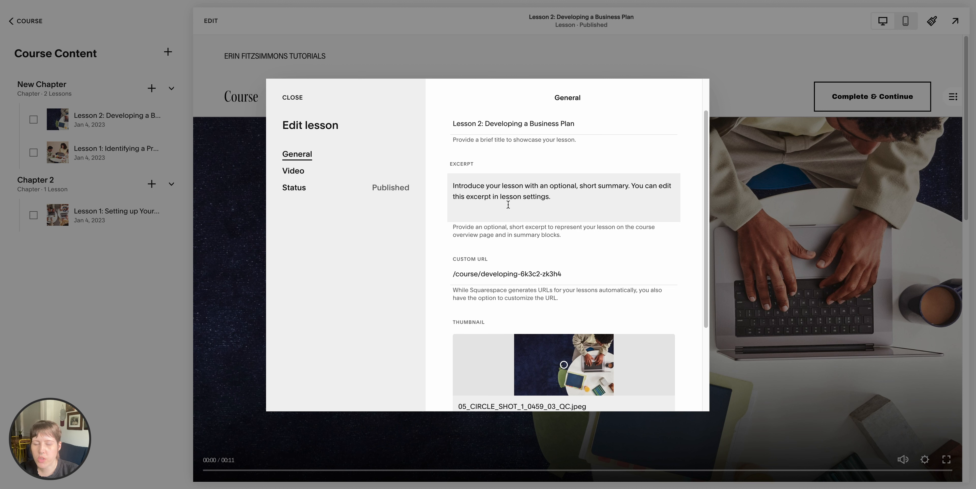
pyautogui.scroll(-3, 508, 205)
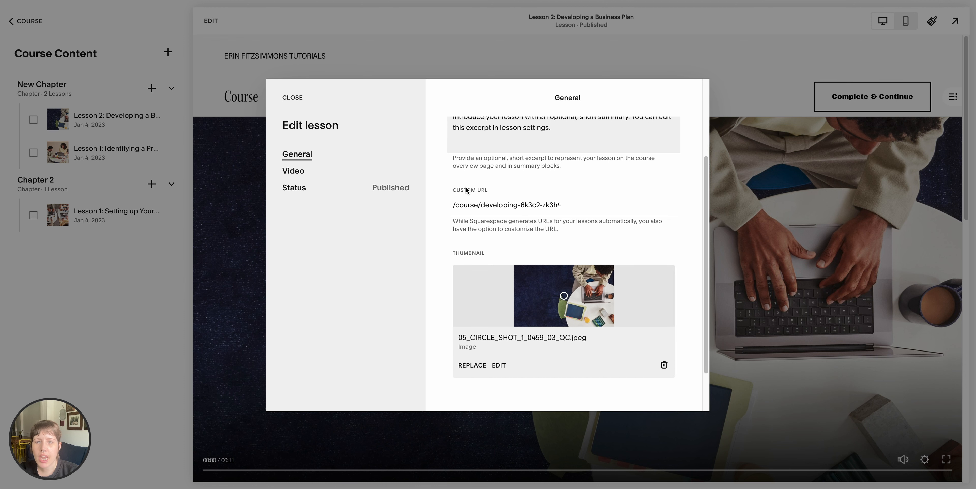
pyautogui.scroll(-2, 579, 212)
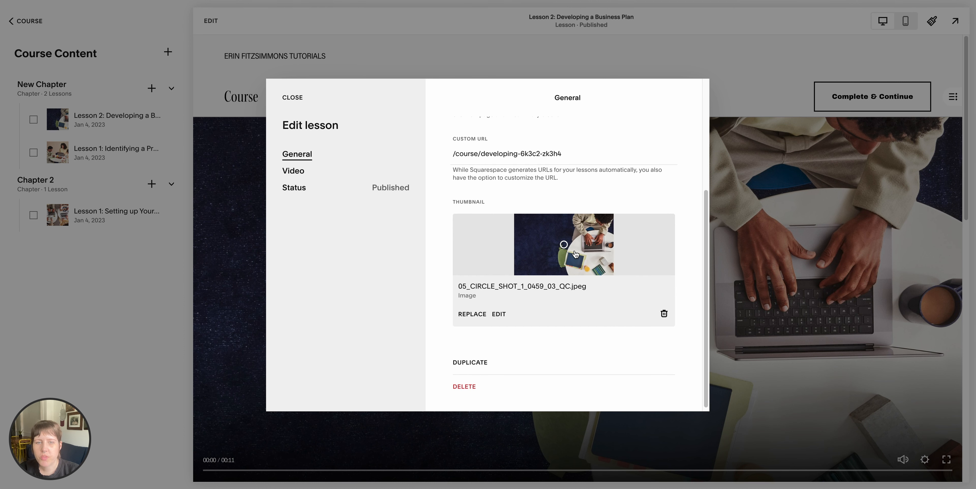
# - Switch Show lesson video off and back on in the lesson's video settings and review the video and custom featured image
pyautogui.click(311, 168)
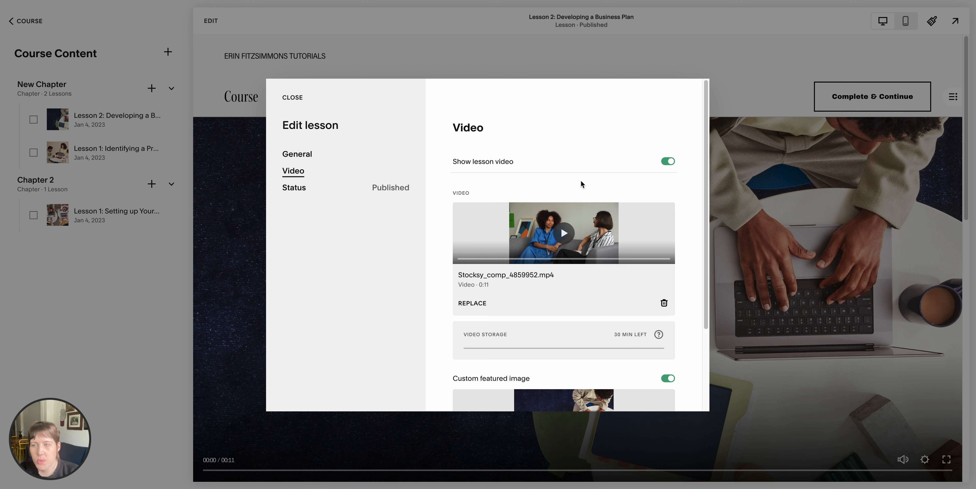
pyautogui.click(668, 162)
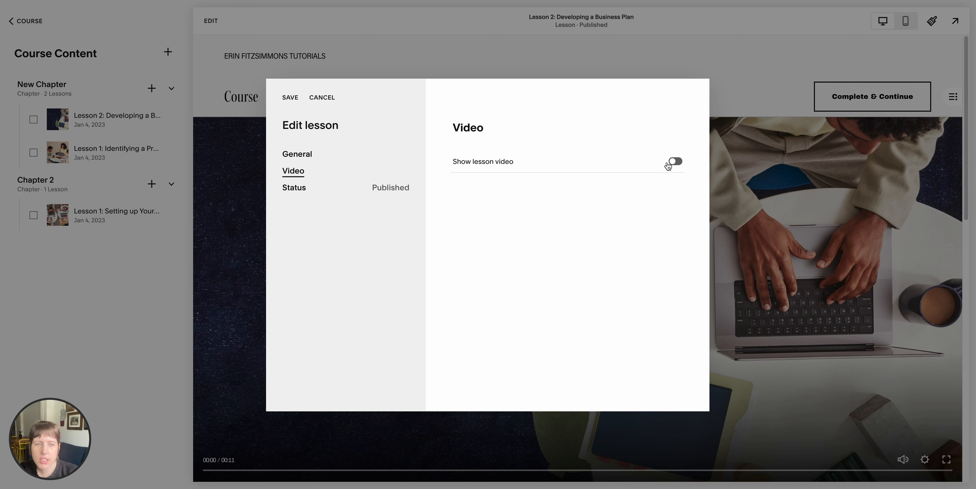
pyautogui.click(671, 162)
pyautogui.scroll(-5, 610, 208)
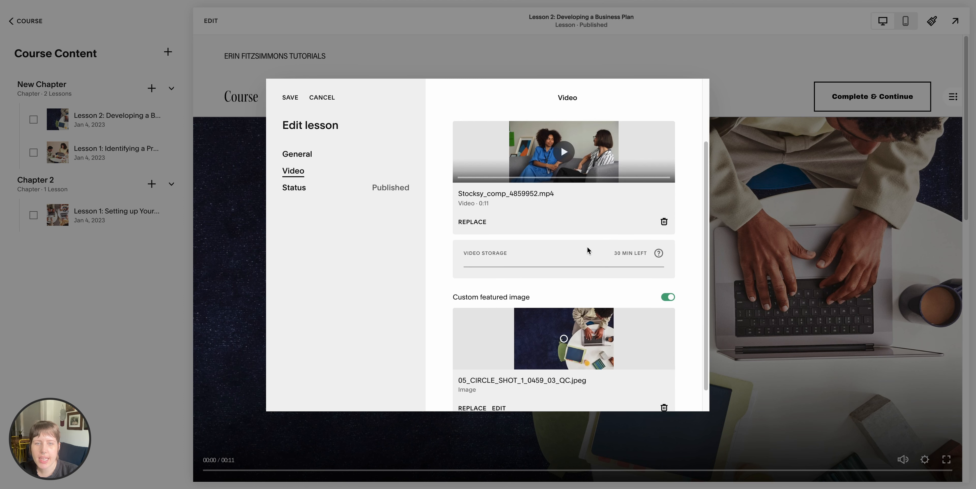
pyautogui.scroll(4, 593, 279)
pyautogui.scroll(-3, 525, 242)
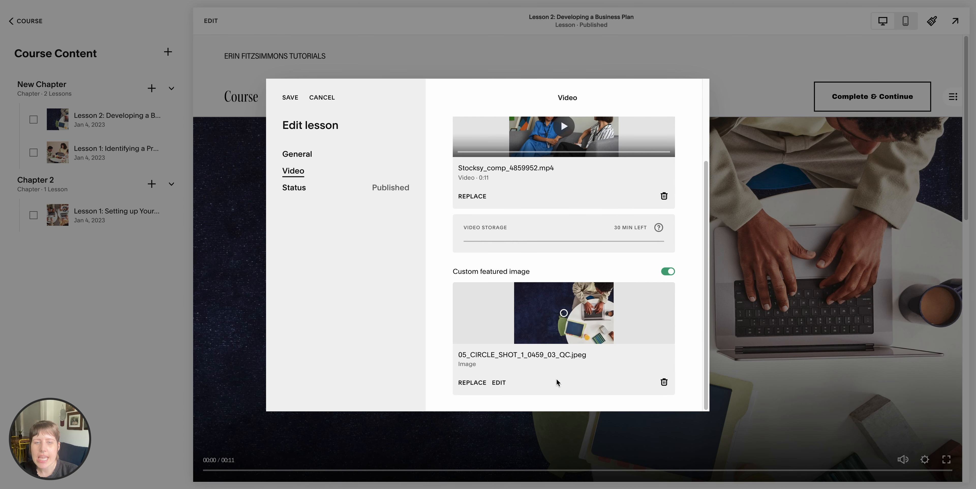
# - Check the lesson's publishing status options and save the lesson settings
pyautogui.click(295, 190)
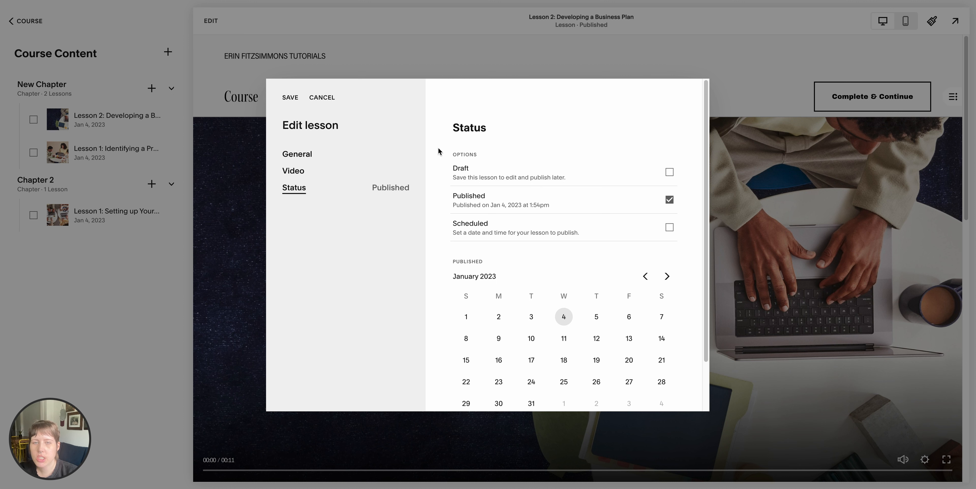
pyautogui.click(297, 98)
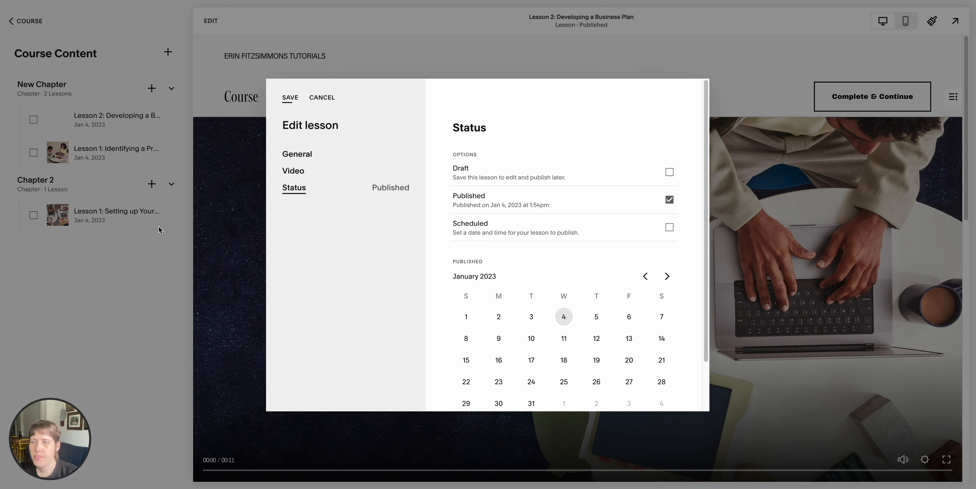
# - Look through the Lesson 2 page and open it for editing at its video section
pyautogui.scroll(-7, 315, 185)
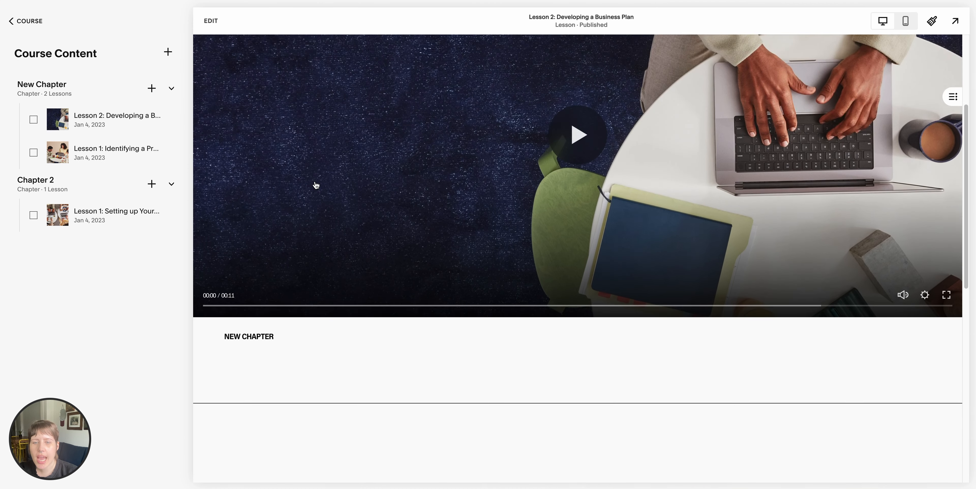
pyautogui.scroll(-7, 391, 170)
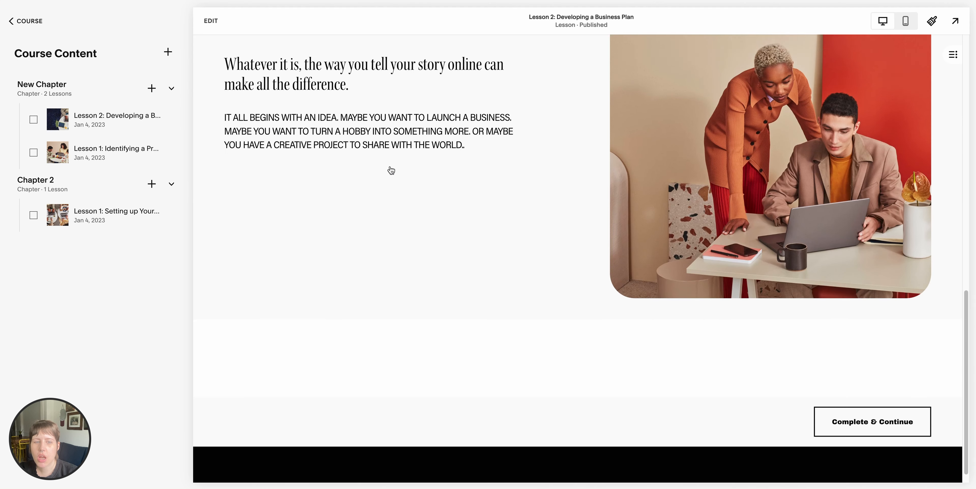
pyautogui.scroll(14, 391, 170)
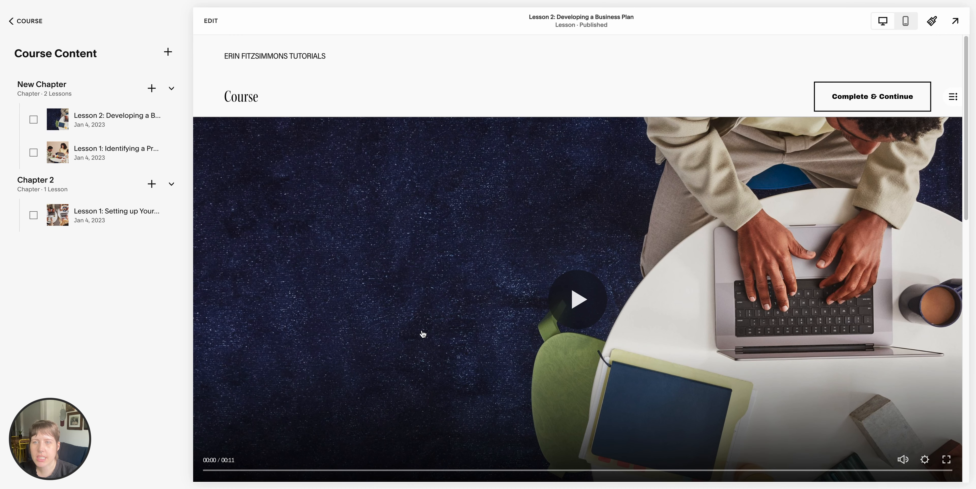
pyautogui.click(211, 21)
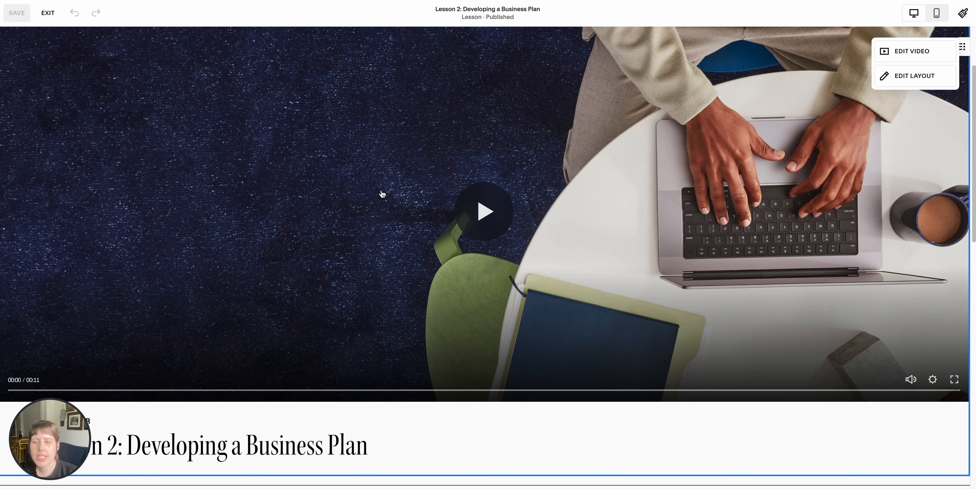
pyautogui.scroll(3, 382, 194)
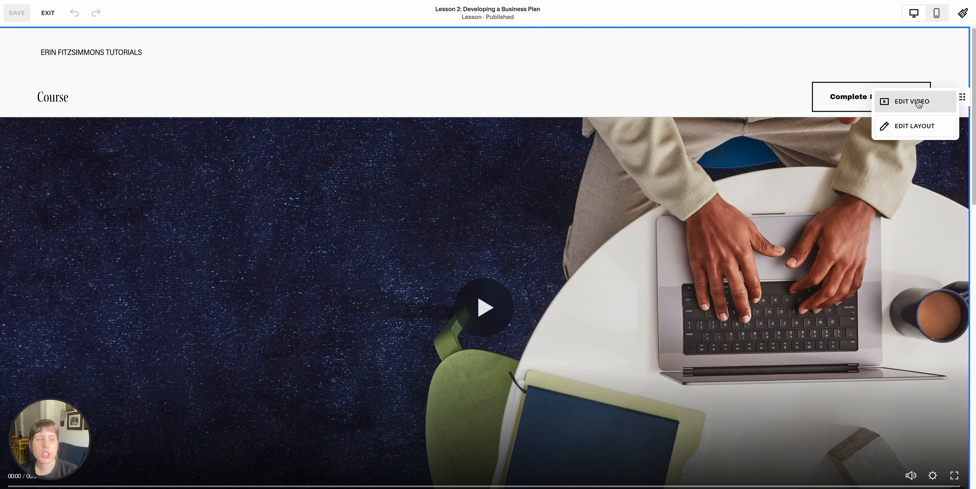
# - Review the Lesson 2 video and featured image settings, switching Show lesson video off and back on
pyautogui.click(905, 101)
pyautogui.scroll(-5, 886, 189)
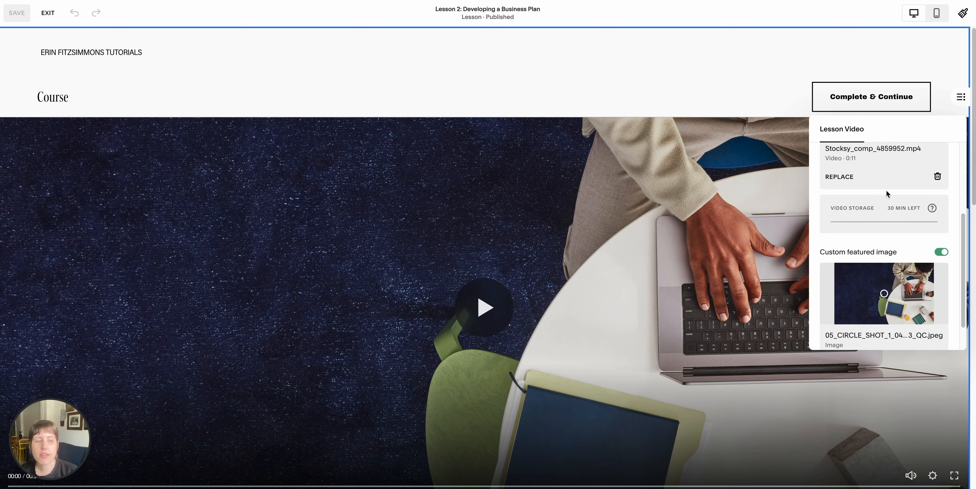
pyautogui.scroll(5, 882, 295)
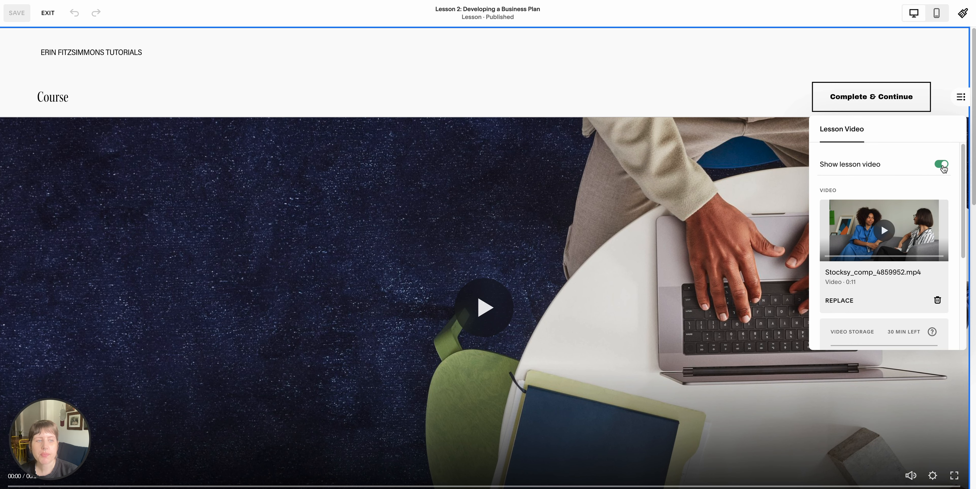
pyautogui.click(942, 165)
pyautogui.click(947, 127)
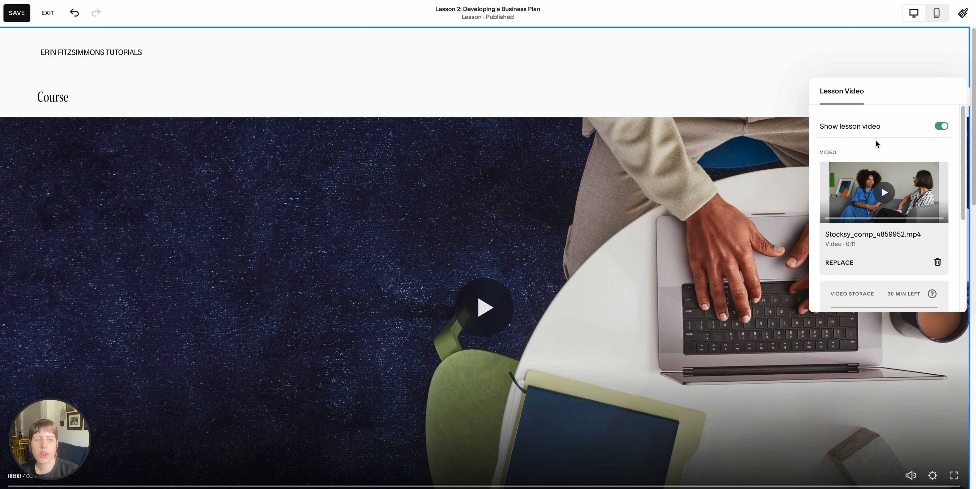
pyautogui.click(697, 104)
# - Remove the In This Lesson section with the text and image from the Lesson 2 page
pyautogui.scroll(-5, 698, 106)
pyautogui.scroll(3, 698, 107)
pyautogui.scroll(-8, 698, 104)
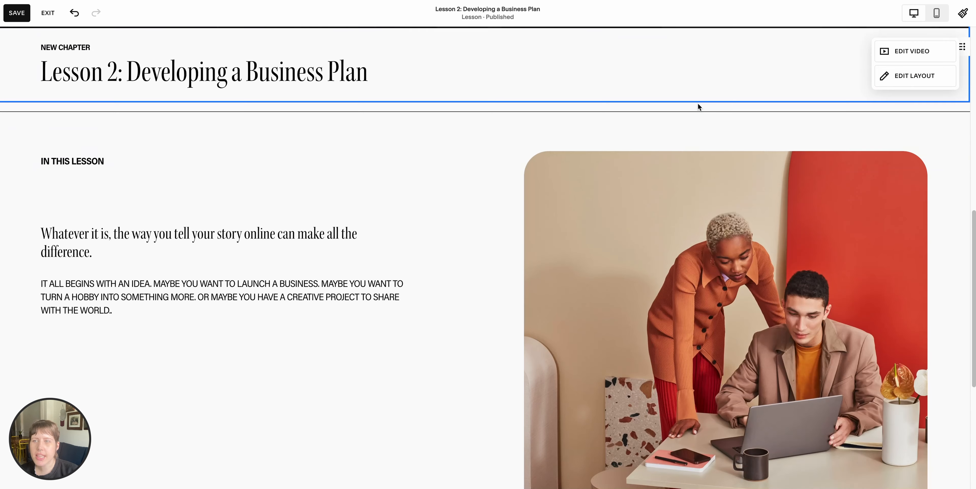
pyautogui.scroll(3, 509, 173)
pyautogui.scroll(-1, 348, 182)
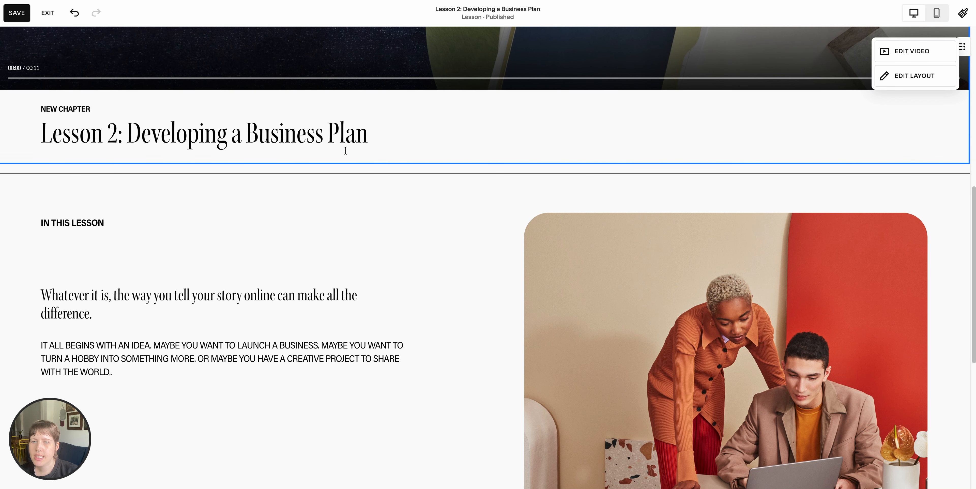
pyautogui.scroll(-3, 267, 243)
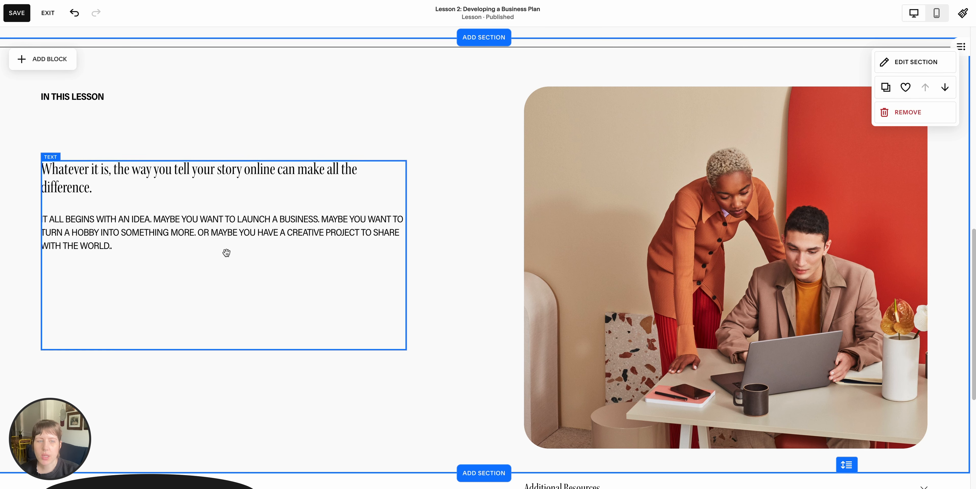
pyautogui.click(917, 112)
pyautogui.click(541, 269)
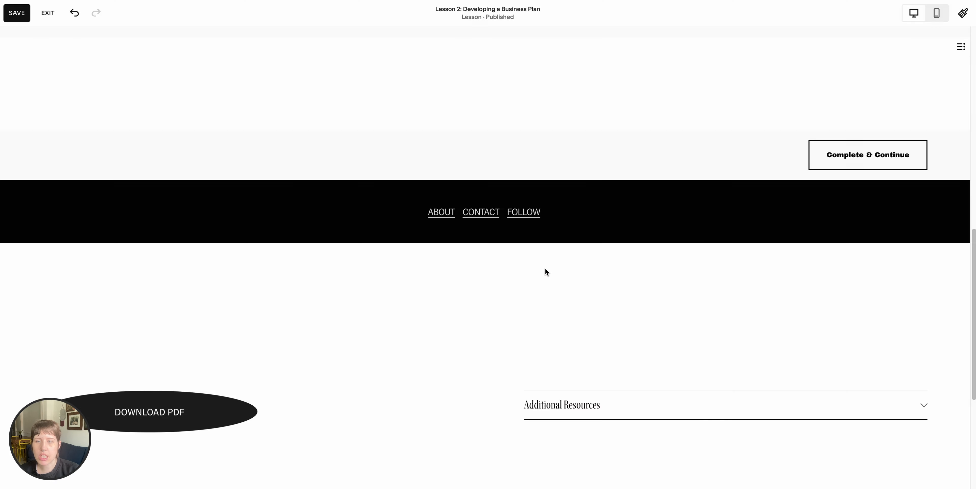
# - Remove the section containing the Download PDF button and the Additional Resources accordion
pyautogui.scroll(3, 530, 190)
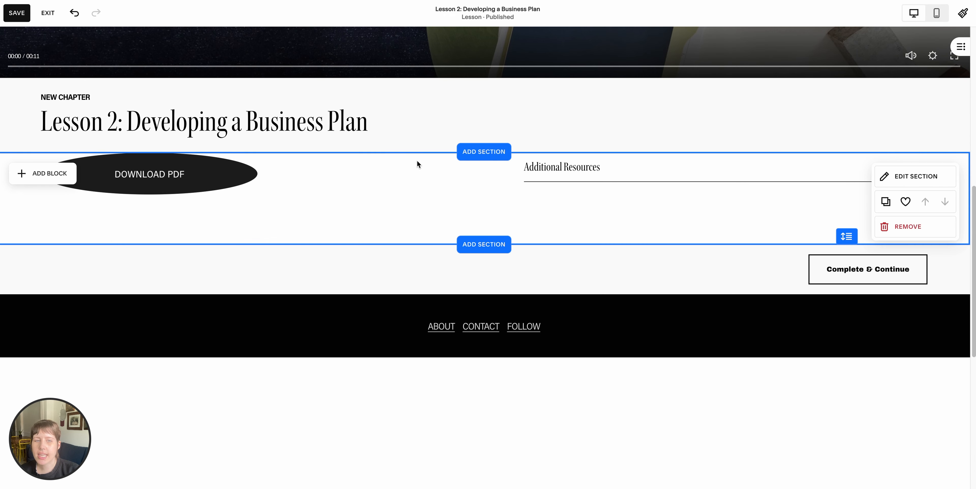
pyautogui.click(908, 226)
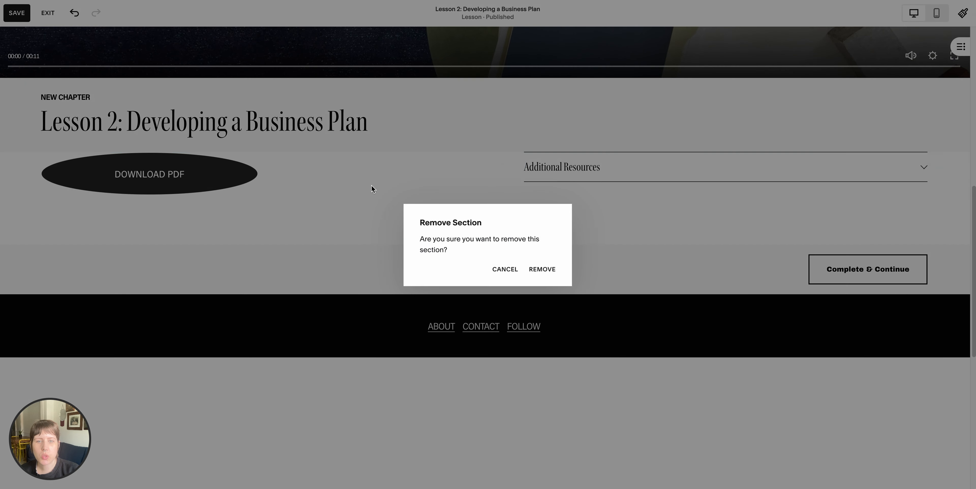
pyautogui.click(538, 274)
# - Add a blank section to the lesson page below the lesson title
pyautogui.scroll(8, 502, 296)
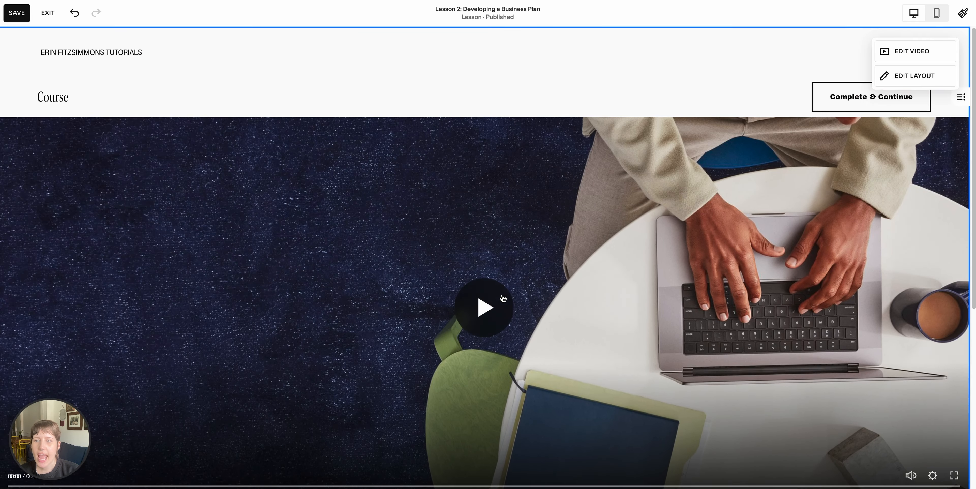
pyautogui.scroll(-4, 503, 298)
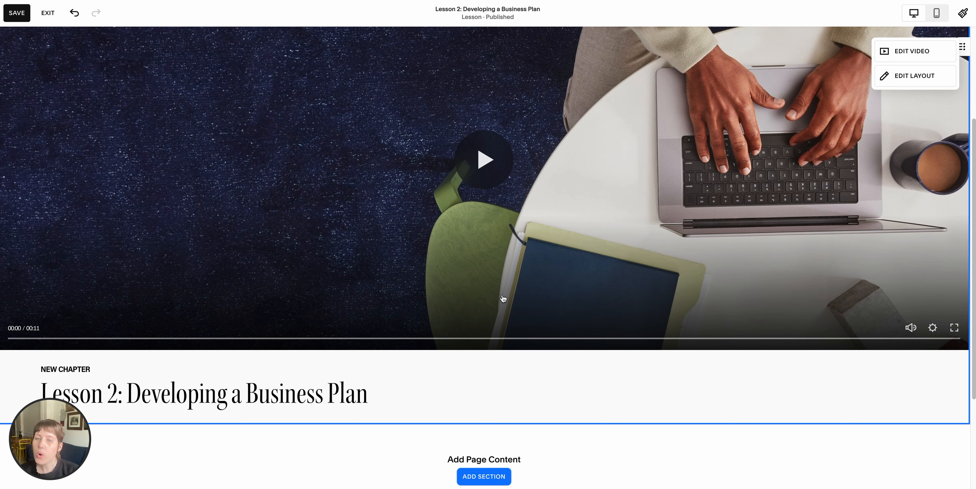
pyautogui.scroll(-3, 466, 330)
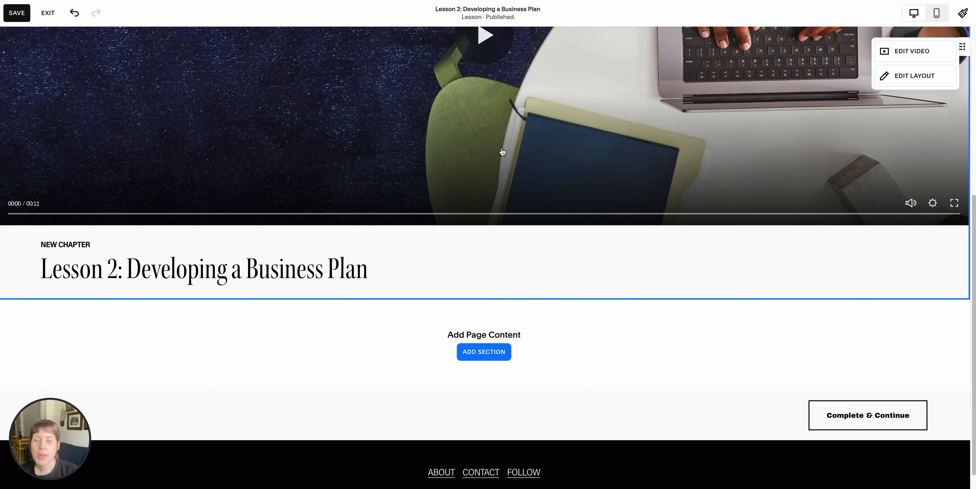
pyautogui.click(484, 351)
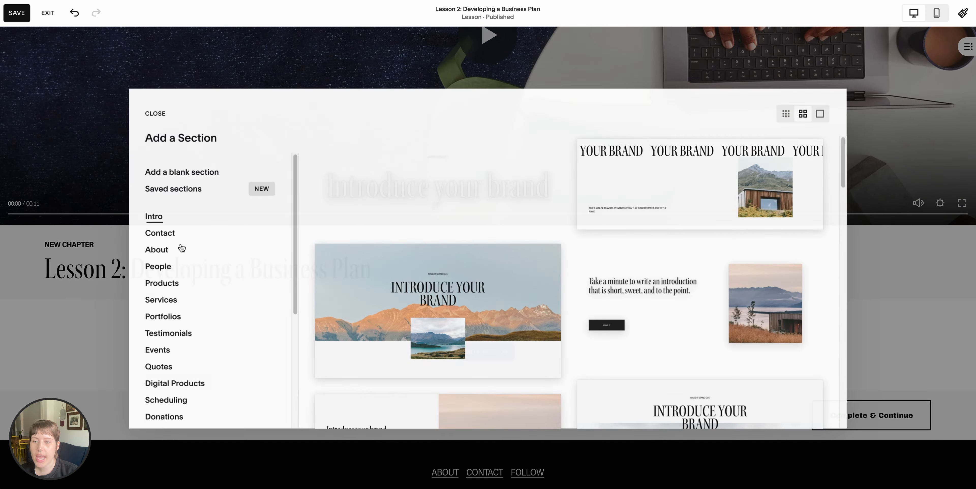
pyautogui.click(158, 190)
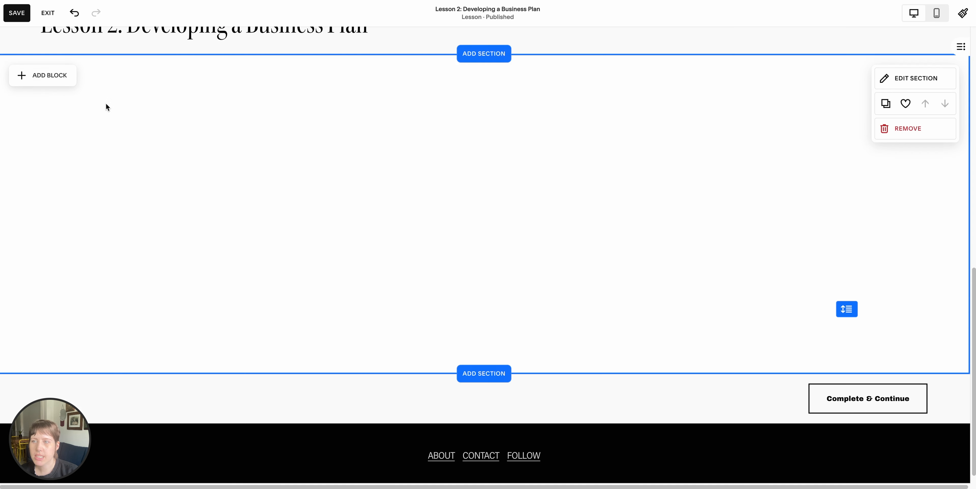
# - Add a Button block to the blank section and place it in the section's centre
pyautogui.click(50, 75)
pyautogui.write('button')
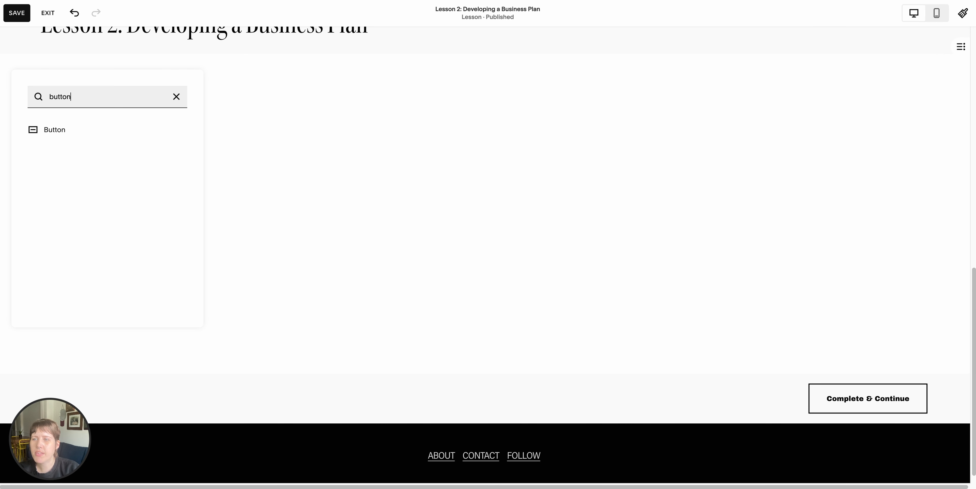
pyautogui.click(57, 130)
pyautogui.moveTo(176, 142); pyautogui.dragTo(504, 216)
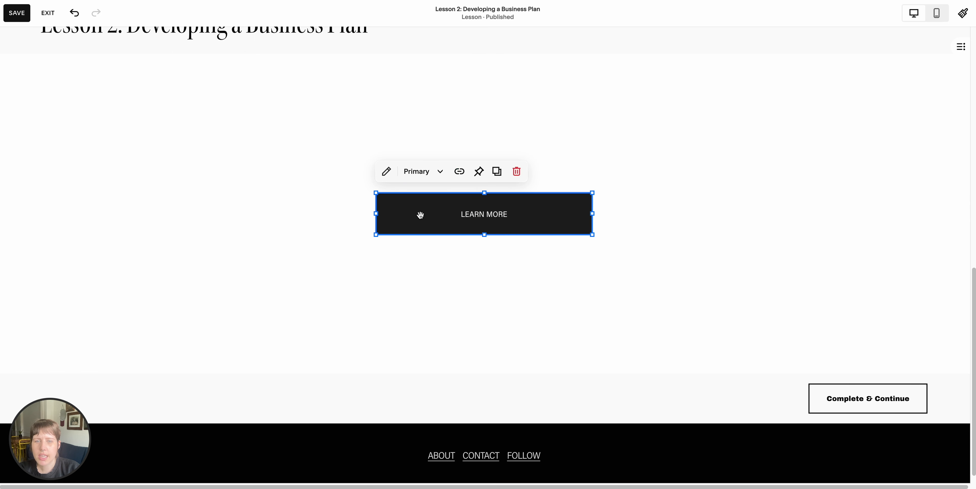
# - Set the button's text to "Download the PDF" and check its link options without attaching a link
pyautogui.doubleClick(421, 215)
pyautogui.moveTo(655, 254); pyautogui.dragTo(615, 254)
pyautogui.write('Download the PDF')
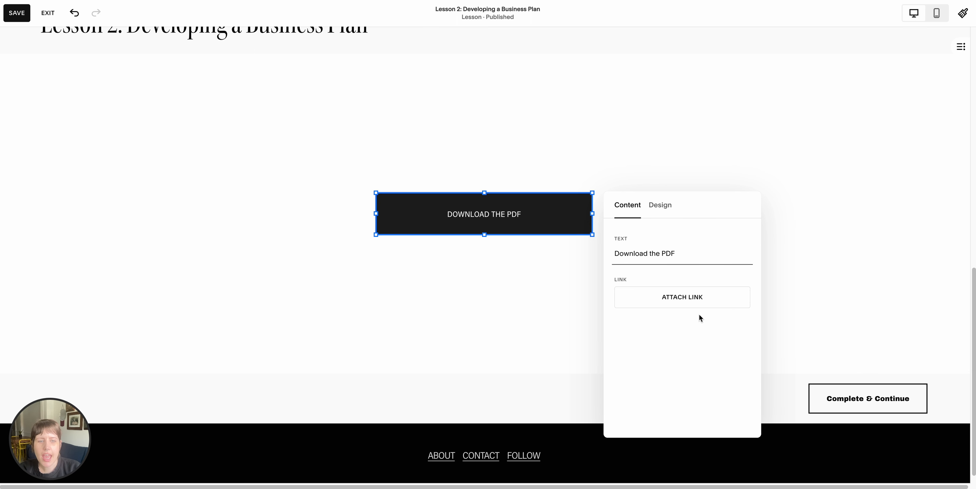
pyautogui.click(696, 293)
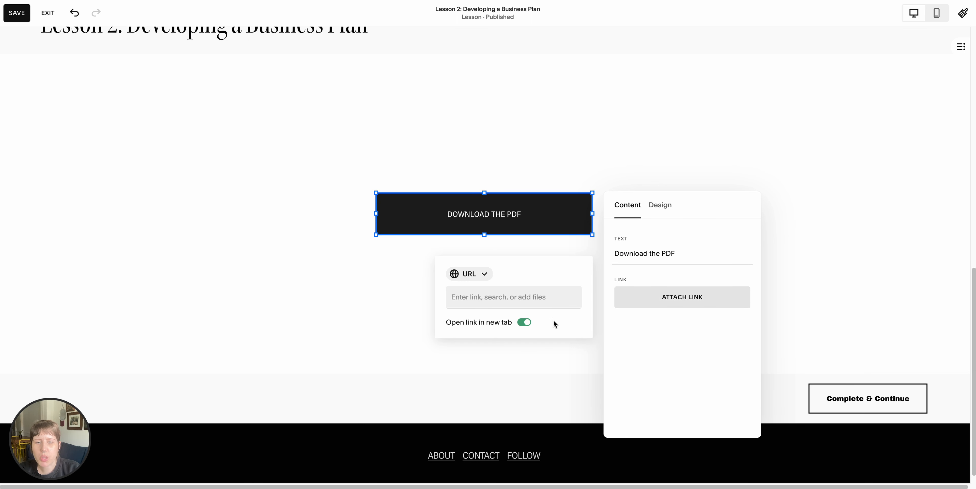
pyautogui.click(331, 254)
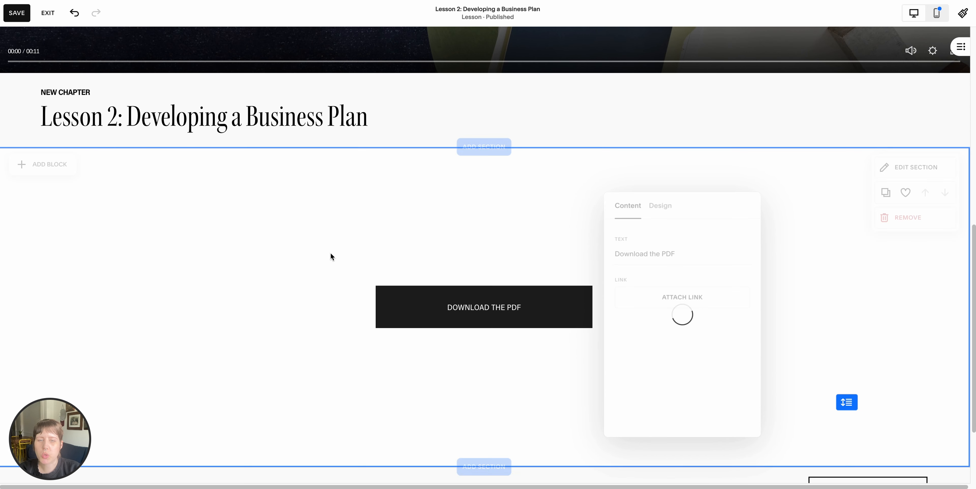
# - Set the height of the button's section to S
pyautogui.click(893, 177)
pyautogui.click(876, 327)
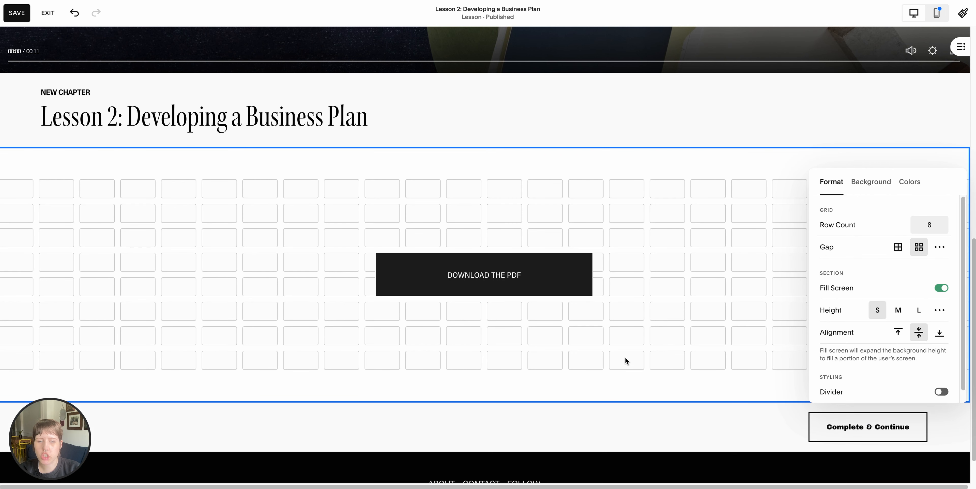
pyautogui.click(622, 360)
# - Open the lesson page's layout settings, look through the design options and move the settings window over the video
pyautogui.scroll(3, 622, 360)
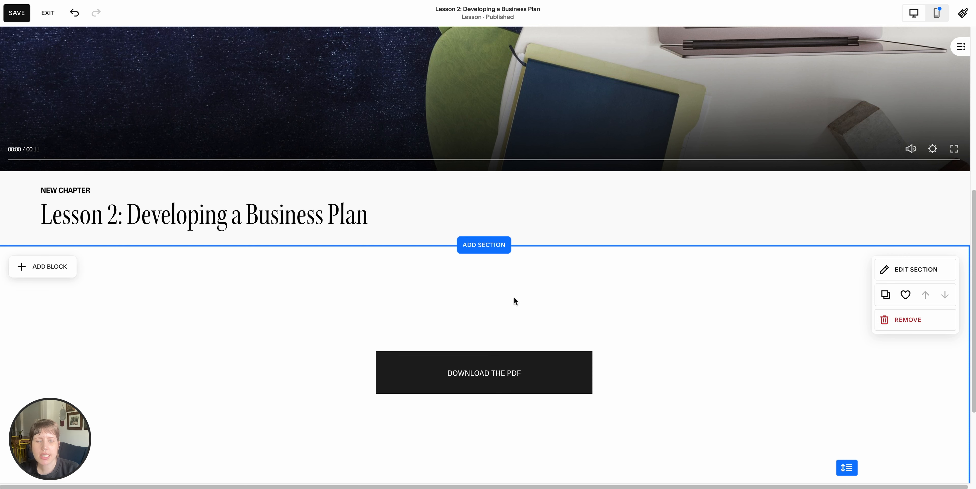
pyautogui.scroll(-3, 631, 324)
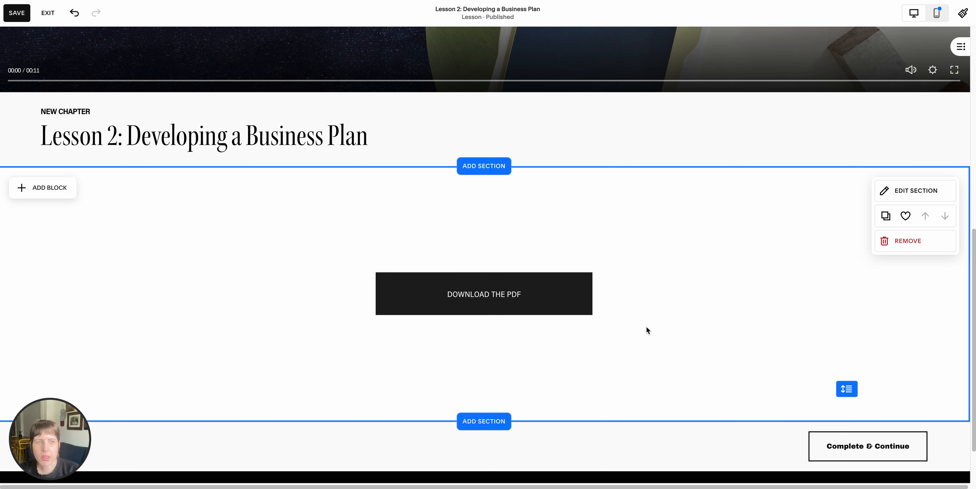
pyautogui.scroll(10, 646, 327)
pyautogui.scroll(-5, 610, 253)
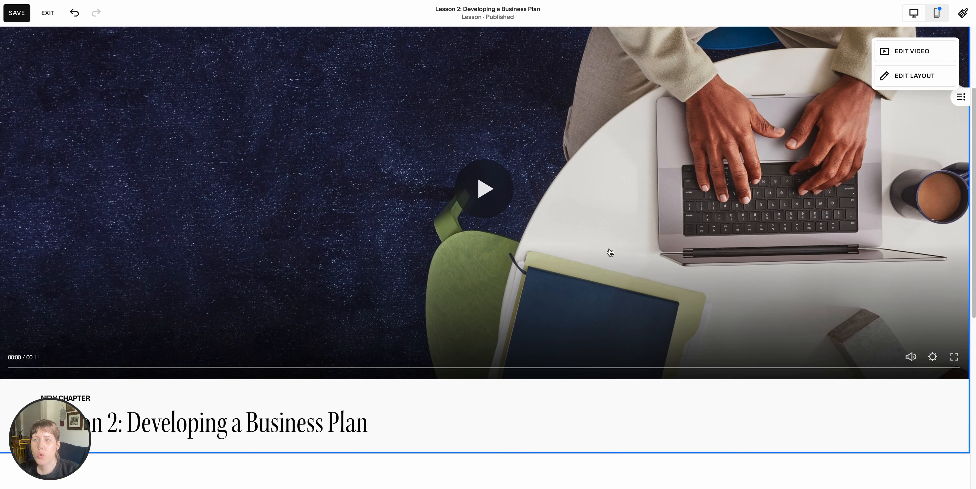
pyautogui.scroll(4, 389, 238)
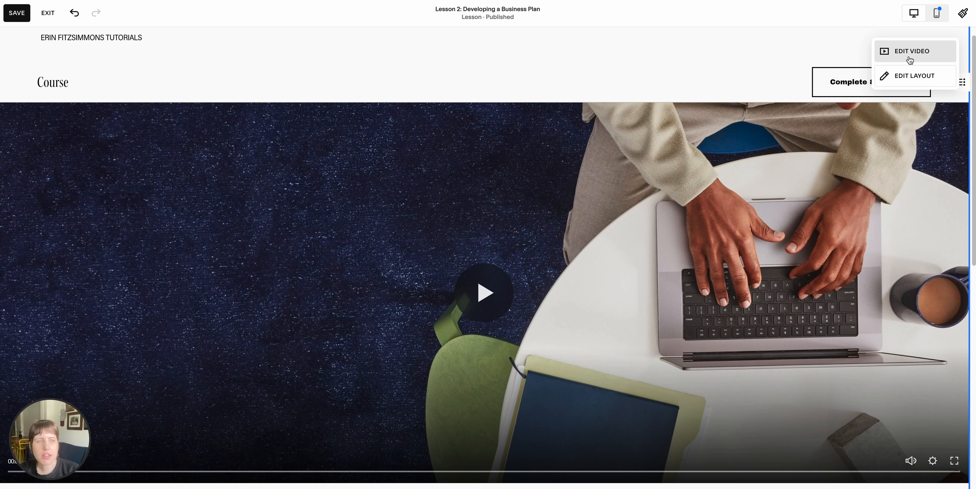
pyautogui.click(907, 77)
pyautogui.scroll(-5, 892, 193)
pyautogui.scroll(5, 893, 195)
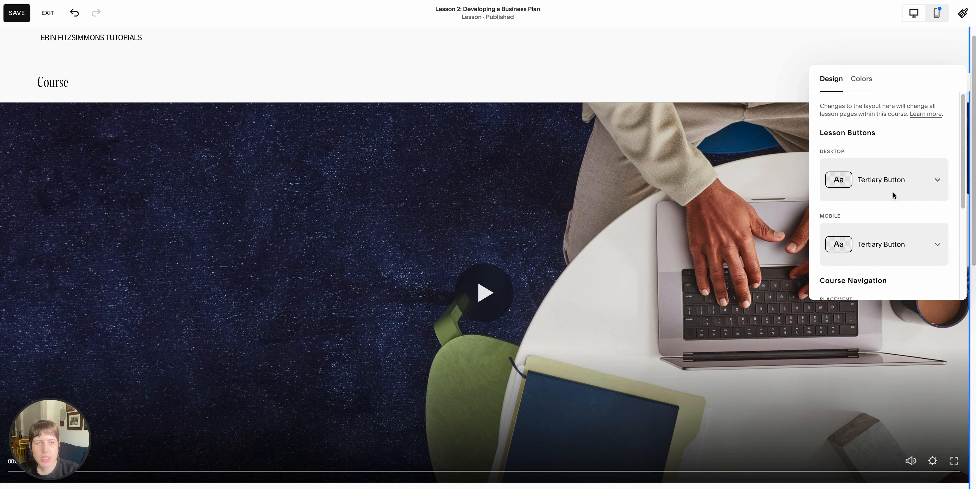
pyautogui.moveTo(895, 83); pyautogui.dragTo(619, 167)
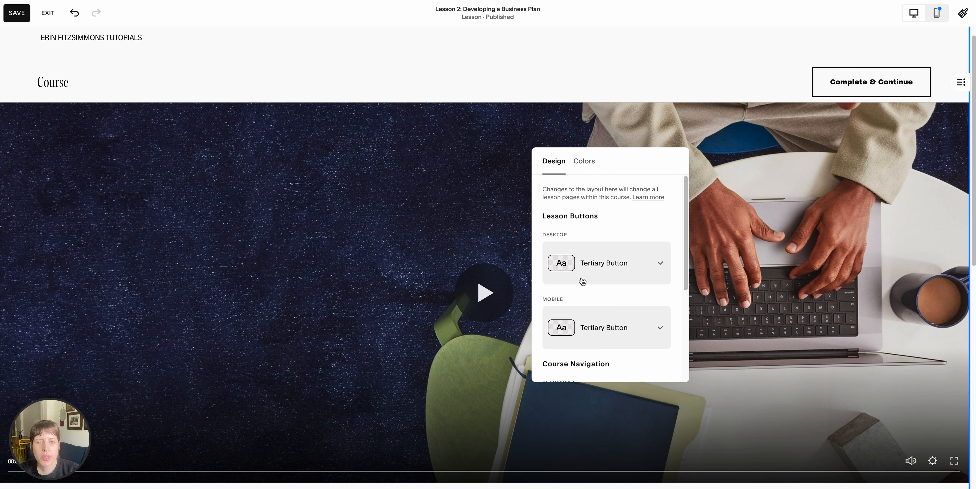
# - Set the lesson buttons to Primary Button for both desktop and mobile
pyautogui.click(617, 272)
pyautogui.click(609, 212)
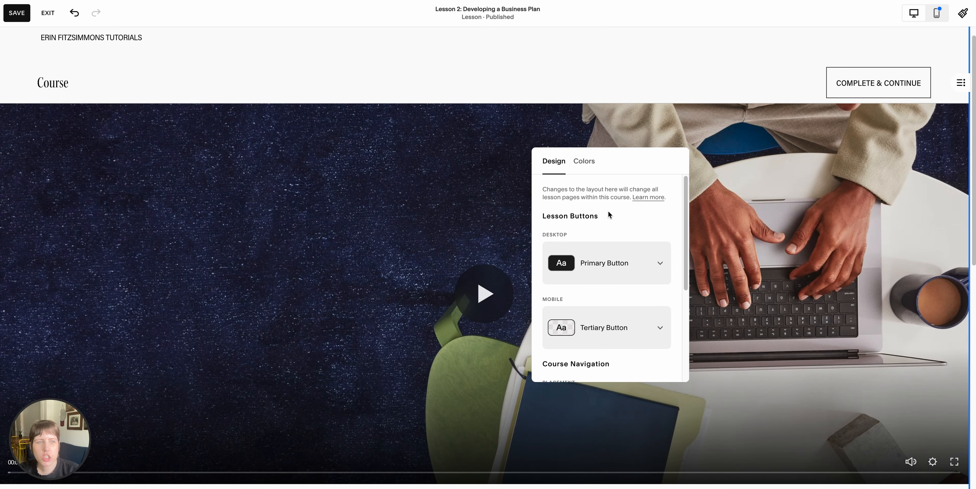
pyautogui.scroll(-2, 603, 320)
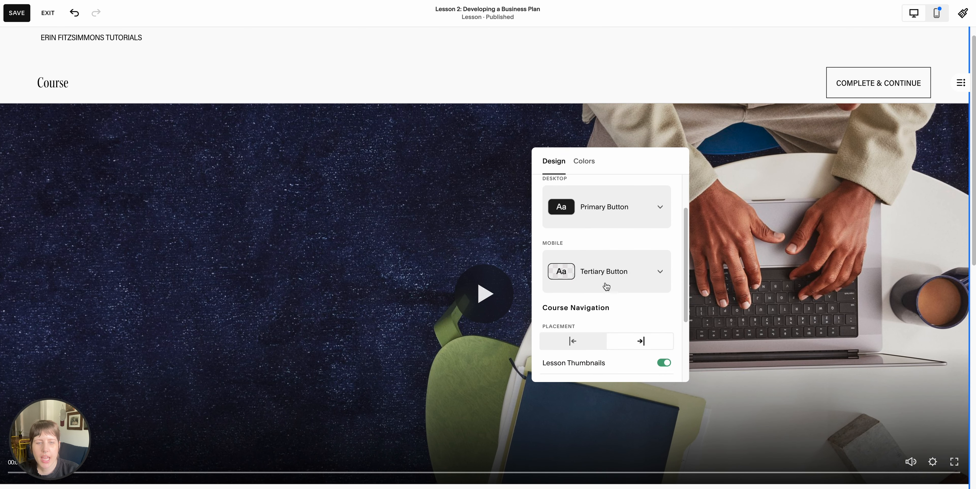
pyautogui.click(605, 278)
pyautogui.click(607, 217)
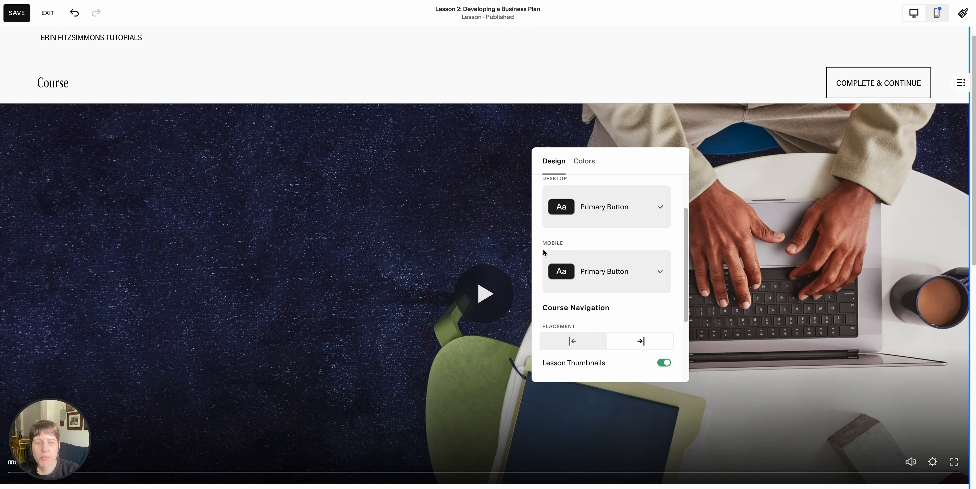
# - Try the left placement for the course navigation and return it to the right
pyautogui.scroll(-3, 576, 250)
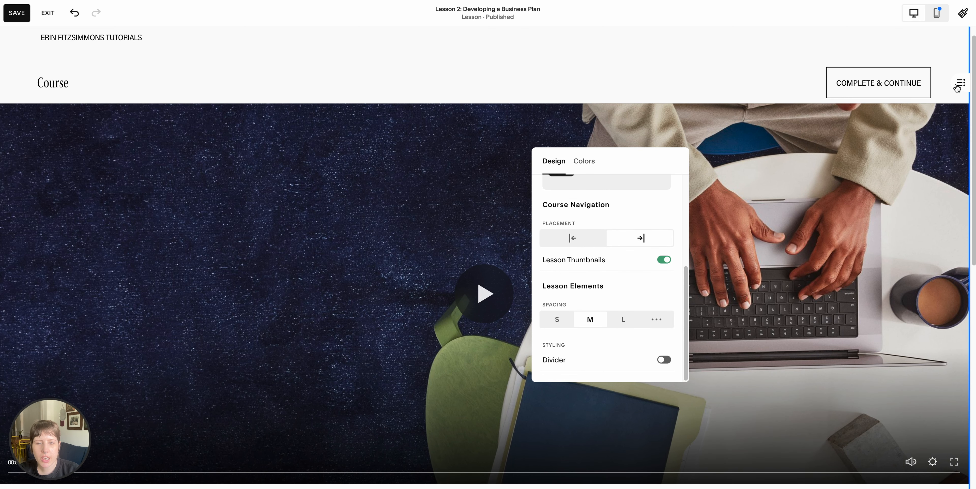
pyautogui.click(573, 238)
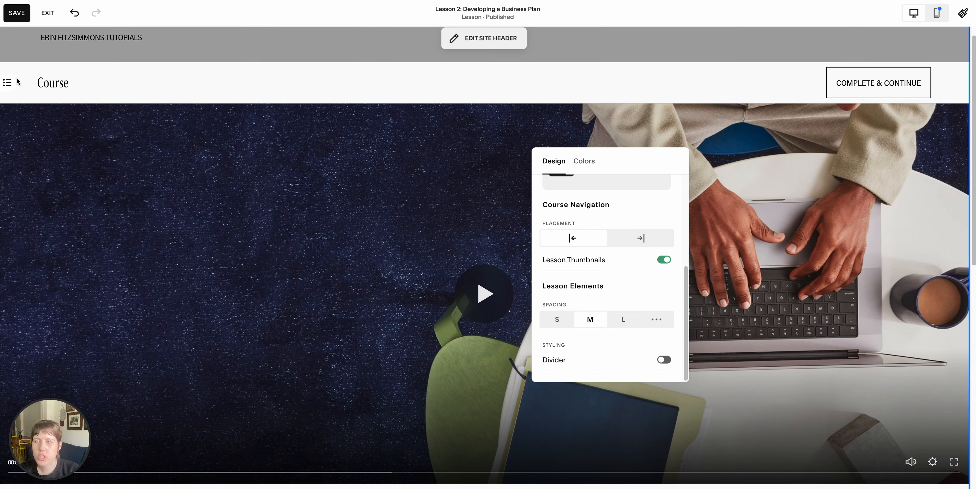
pyautogui.click(642, 239)
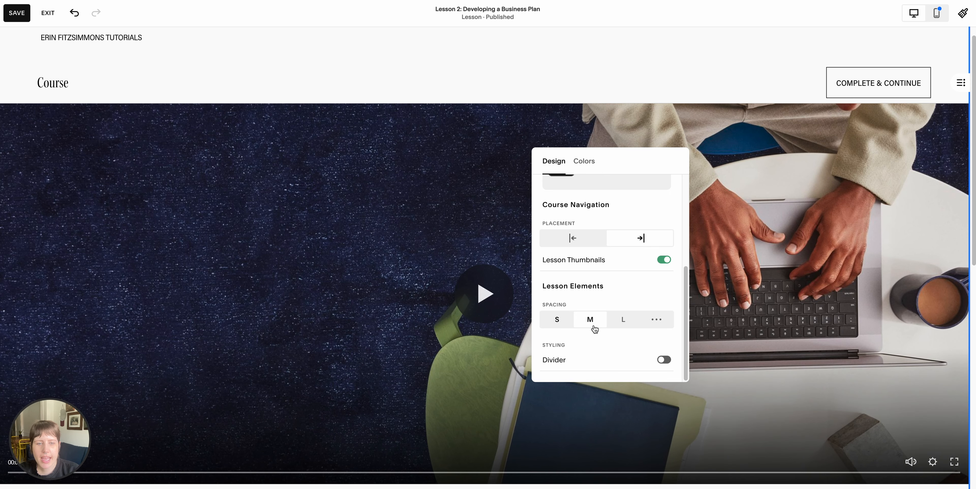
# - Switch Lesson Thumbnails off and back on, checking the lesson page
pyautogui.click(664, 260)
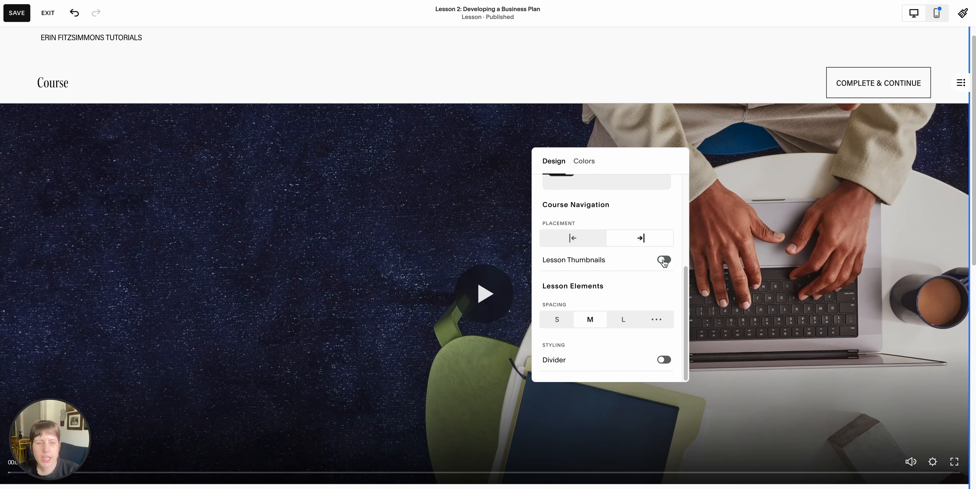
pyautogui.click(664, 261)
pyautogui.scroll(-5, 429, 256)
pyautogui.scroll(5, 430, 256)
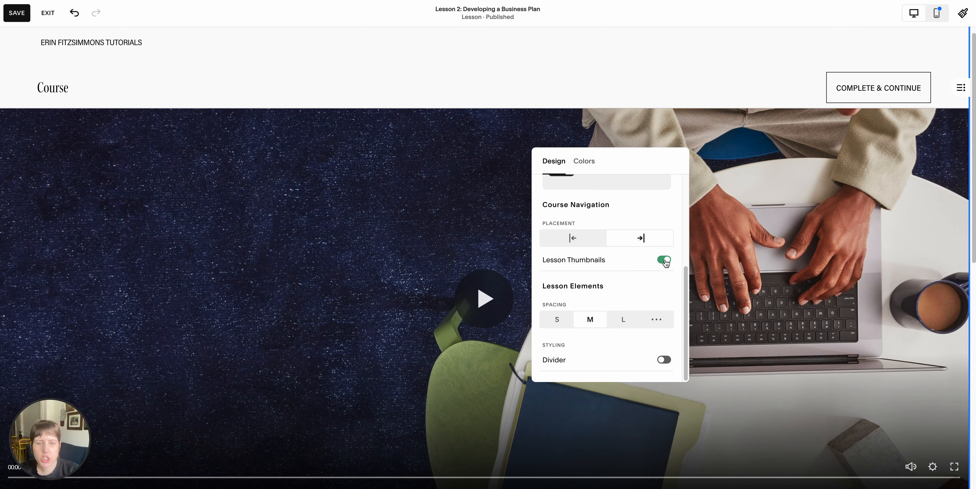
pyautogui.scroll(-5, 465, 252)
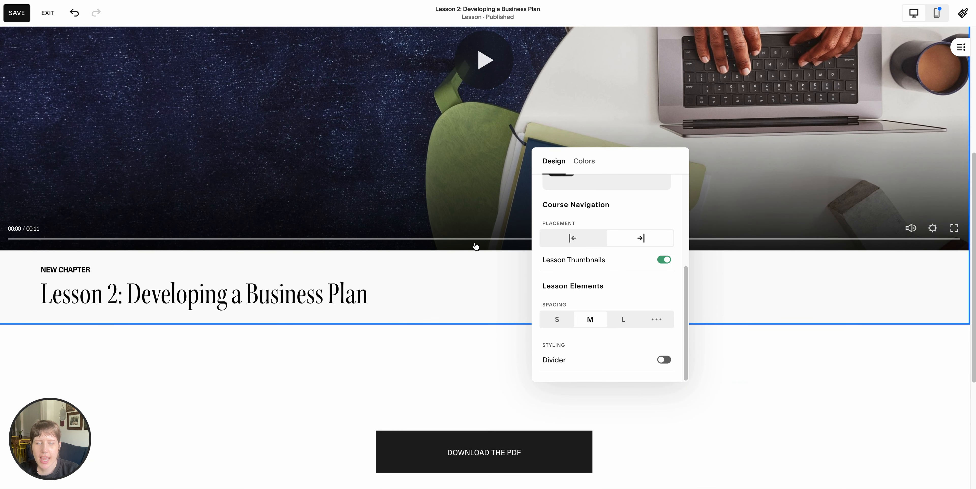
# - Close the lesson layout settings and look over the lesson page from its header to the title
pyautogui.click(482, 297)
pyautogui.scroll(5, 483, 298)
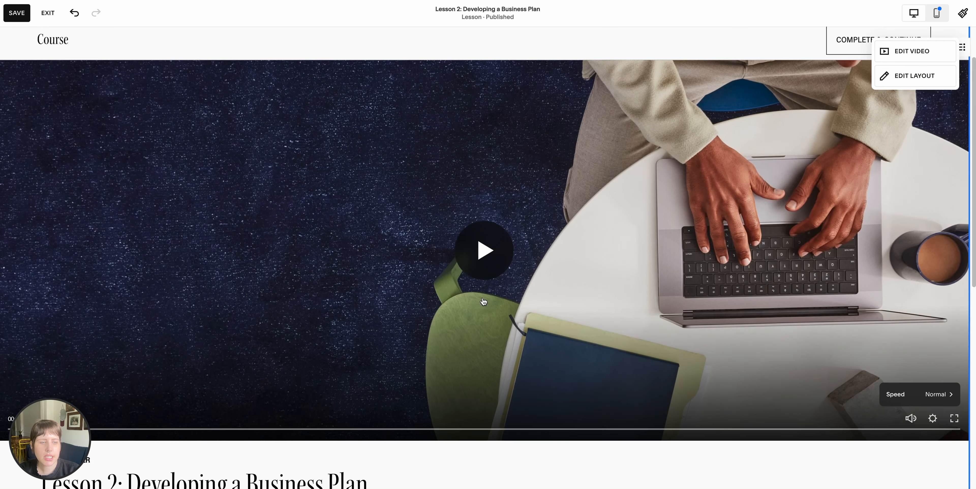
pyautogui.scroll(2, 483, 301)
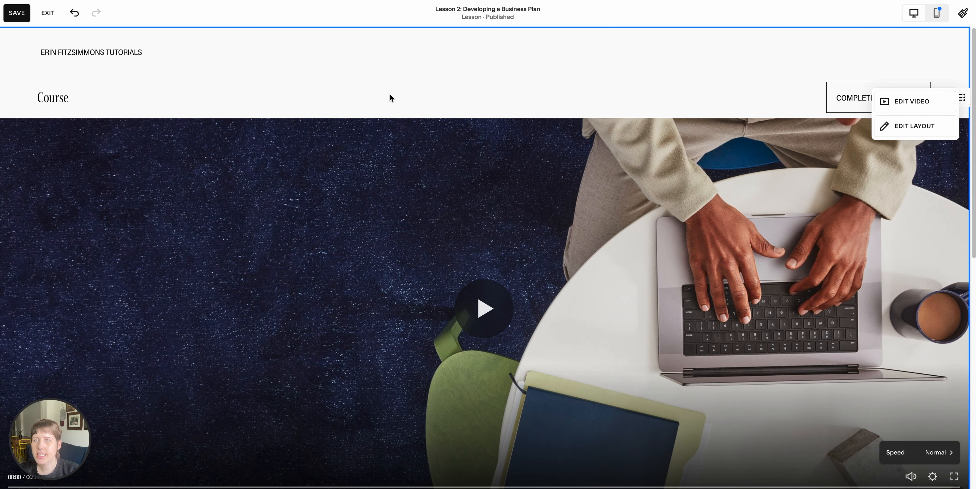
pyautogui.scroll(-3, 636, 359)
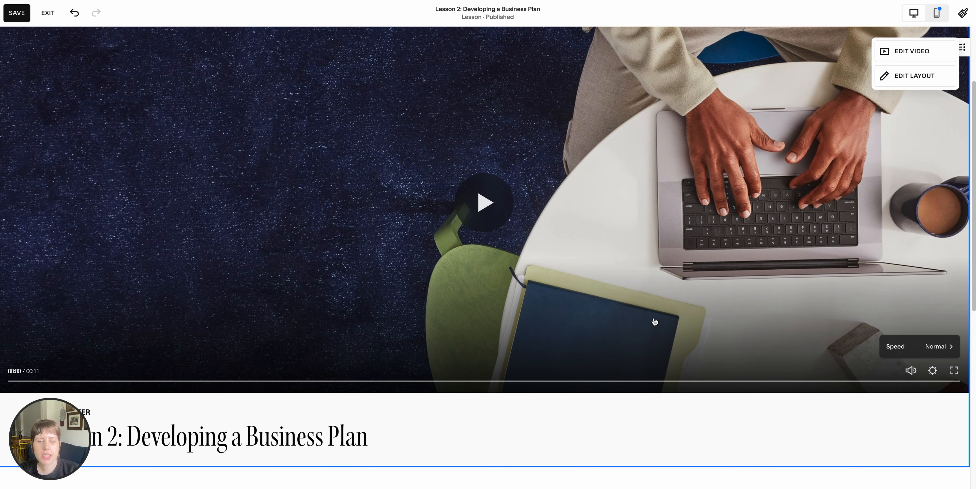
# - Check the lesson in the mobile view and widen the Download the PDF button to span the content width
pyautogui.click(936, 12)
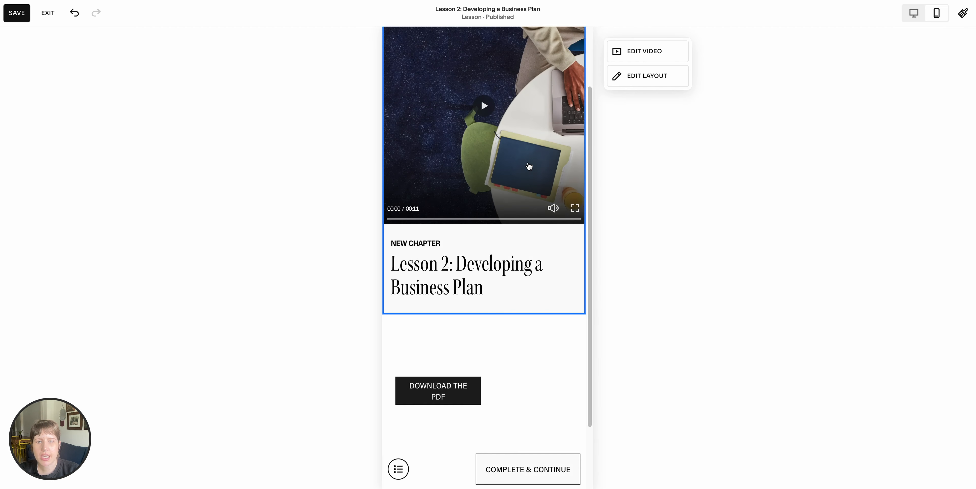
pyautogui.scroll(2, 460, 211)
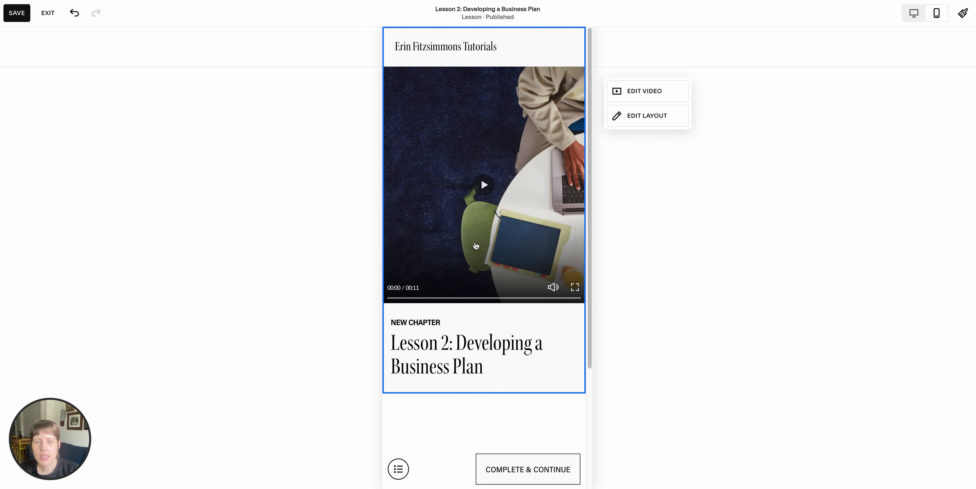
pyautogui.scroll(-3, 467, 266)
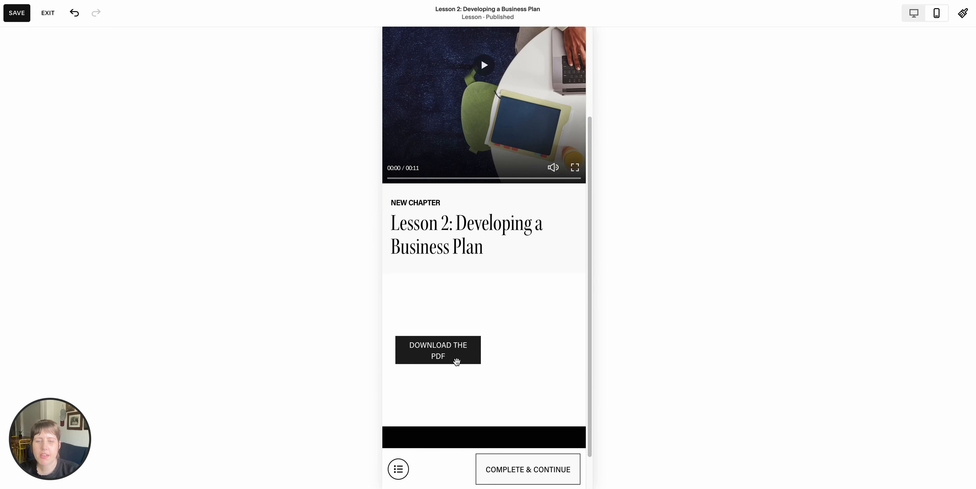
pyautogui.click(461, 342)
pyautogui.moveTo(481, 350); pyautogui.dragTo(555, 344)
pyautogui.click(491, 310)
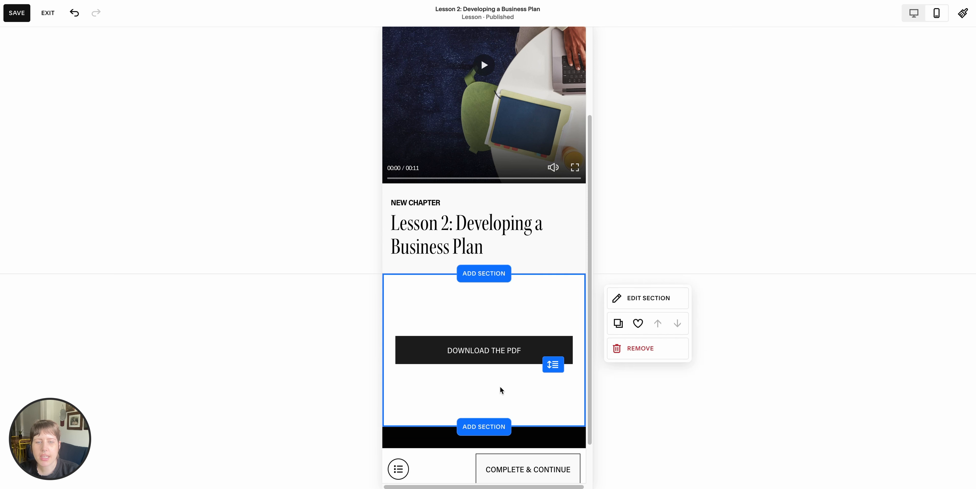
# - Return to the desktop view, save the changes to Lesson 2 and exit editing
pyautogui.click(914, 13)
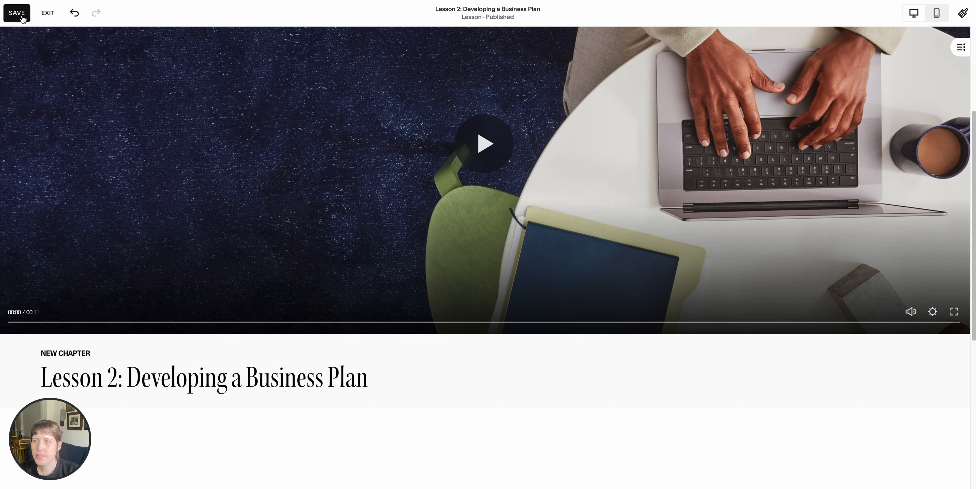
pyautogui.click(22, 17)
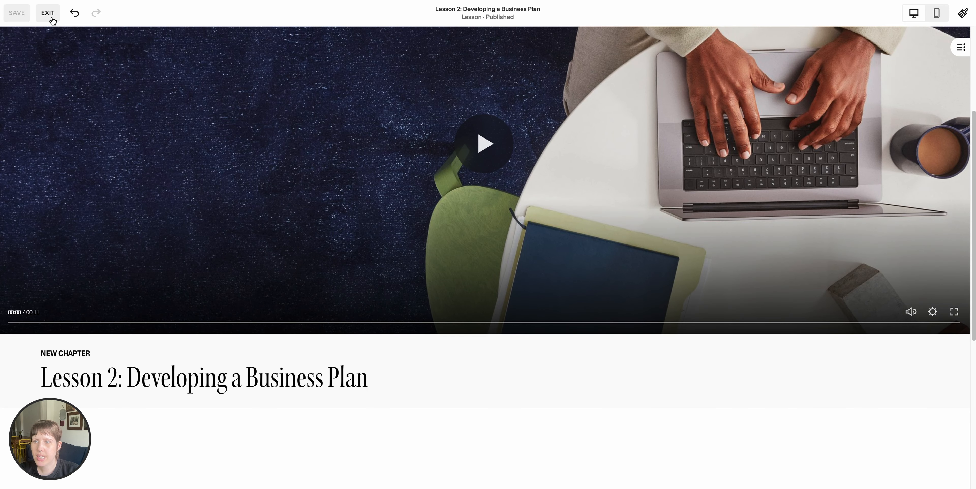
pyautogui.click(48, 13)
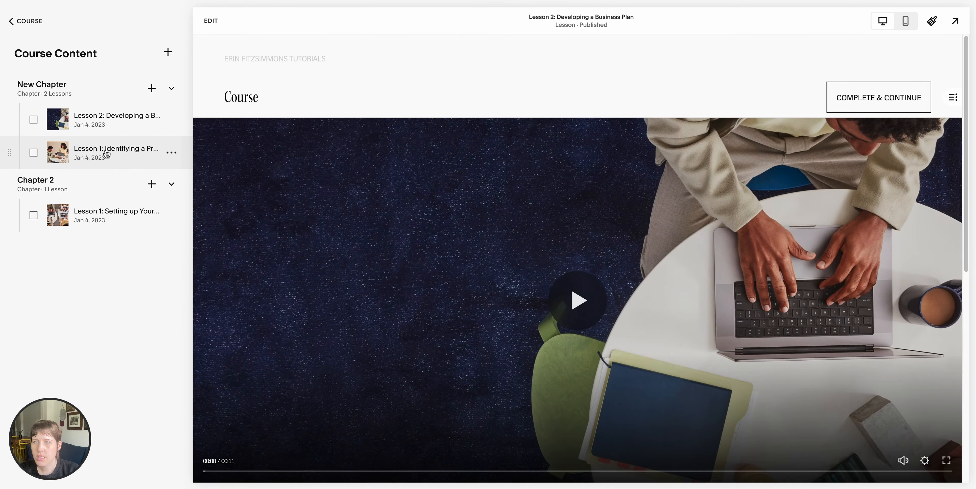
# - Open Lesson 1: Identifying a Profitable Niche for editing and turn off Show lesson video
pyautogui.click(105, 155)
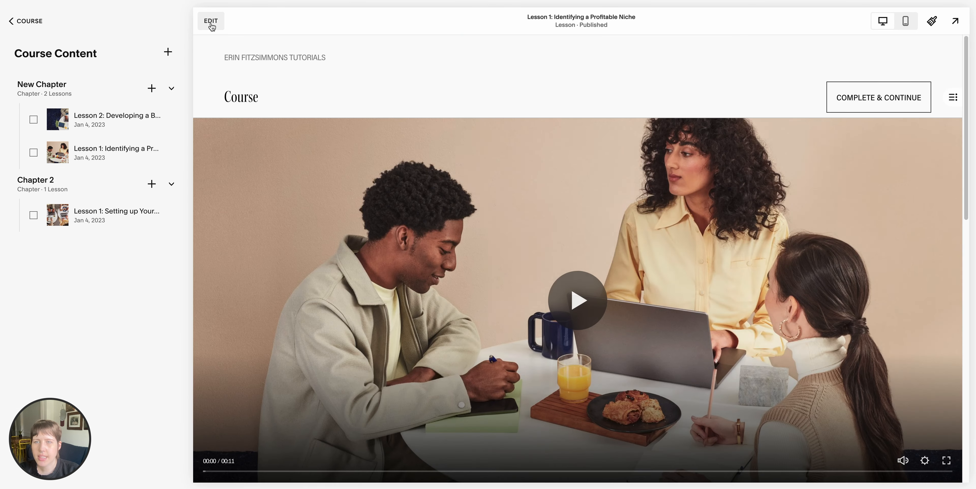
pyautogui.click(211, 20)
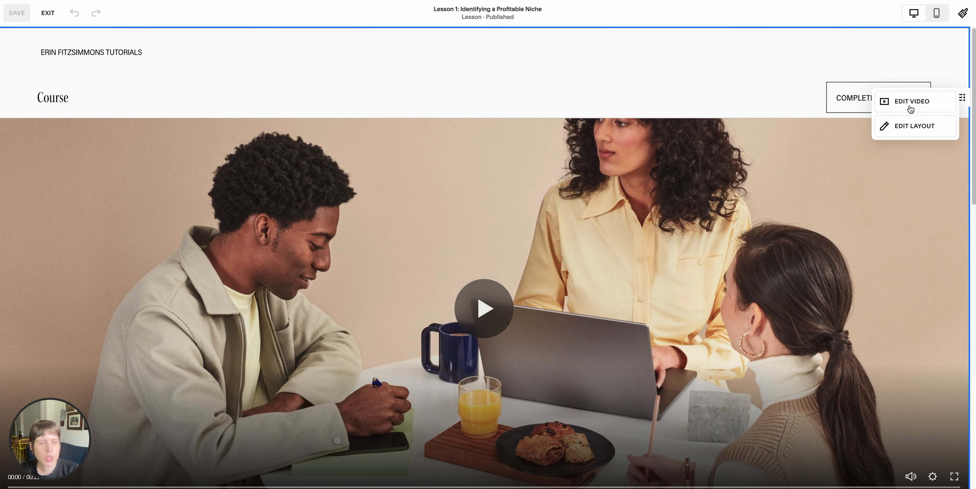
pyautogui.click(907, 100)
pyautogui.click(941, 164)
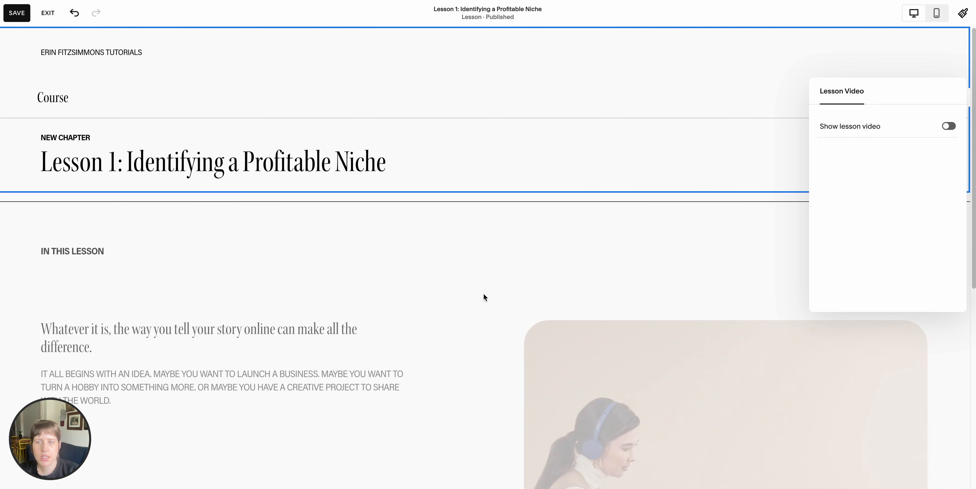
pyautogui.click(380, 278)
# - Look through the rest of the Lesson 1 page, save its changes and exit editing
pyautogui.scroll(-8, 372, 275)
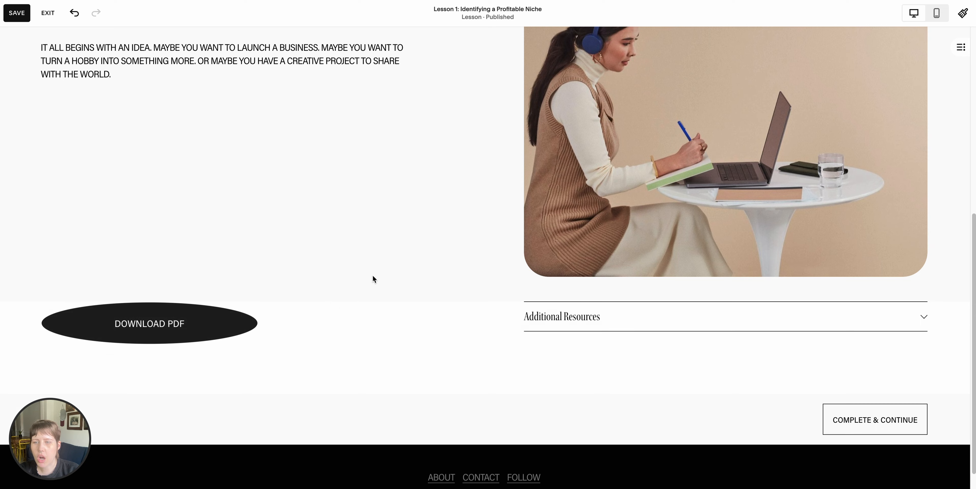
pyautogui.scroll(6, 372, 274)
pyautogui.scroll(-4, 373, 274)
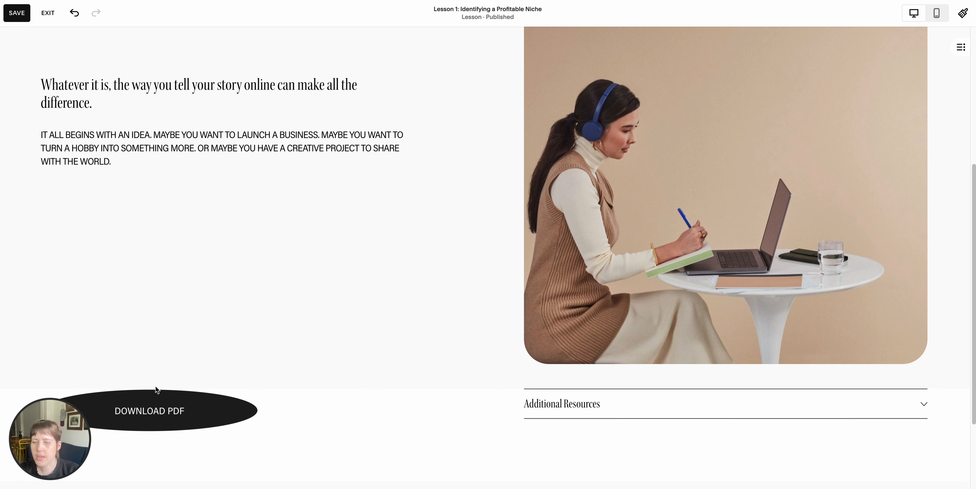
pyautogui.click(16, 13)
pyautogui.click(48, 13)
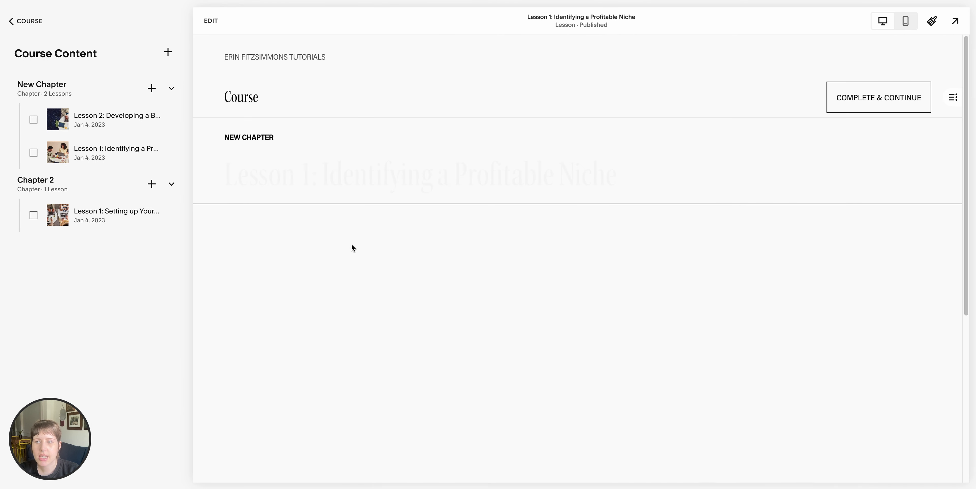
# - Review the saved Lesson 1 page and briefly open its course navigation with the chapter and lesson list
pyautogui.scroll(-6, 370, 287)
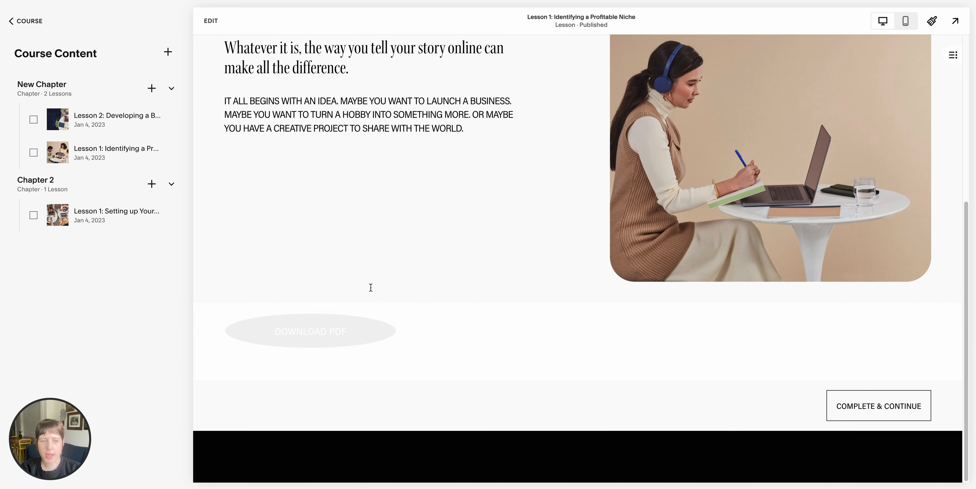
pyautogui.scroll(6, 370, 287)
pyautogui.click(953, 96)
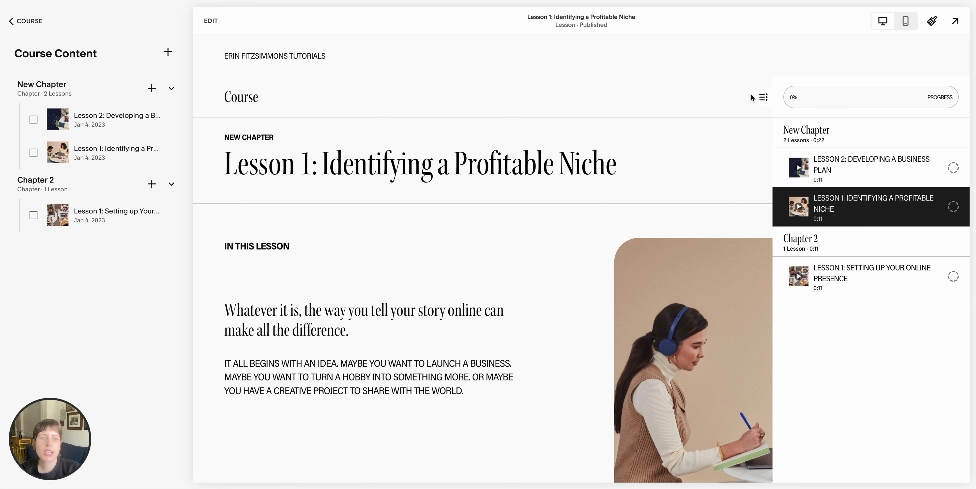
pyautogui.click(761, 99)
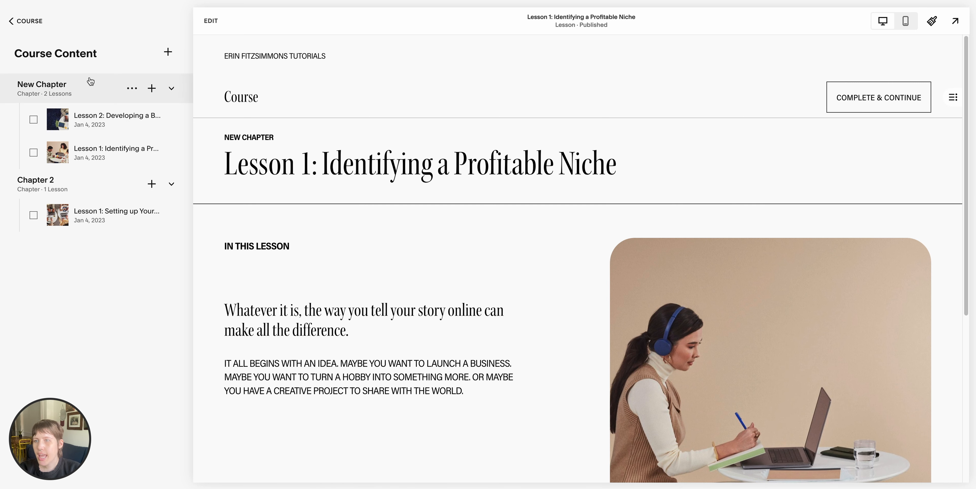
# - Return to the course's main settings and start creating a pricing plan for the course
pyautogui.click(33, 19)
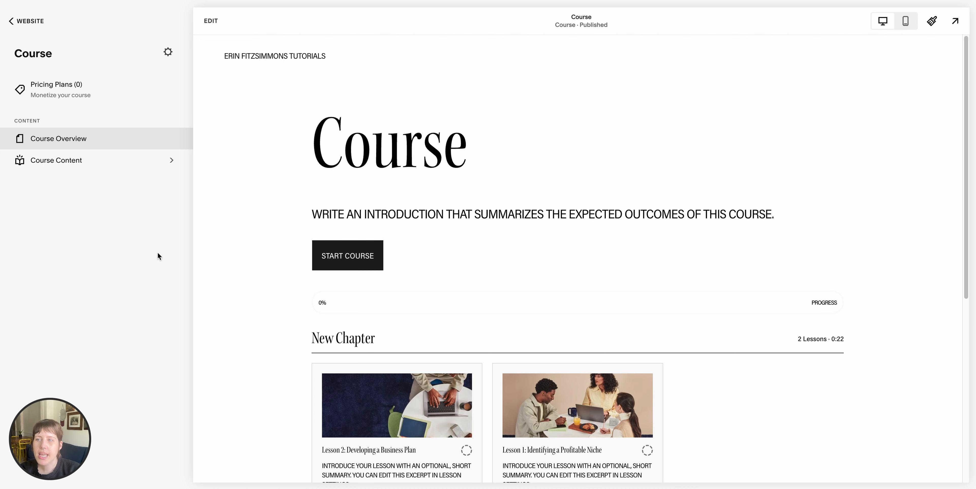
pyautogui.click(102, 92)
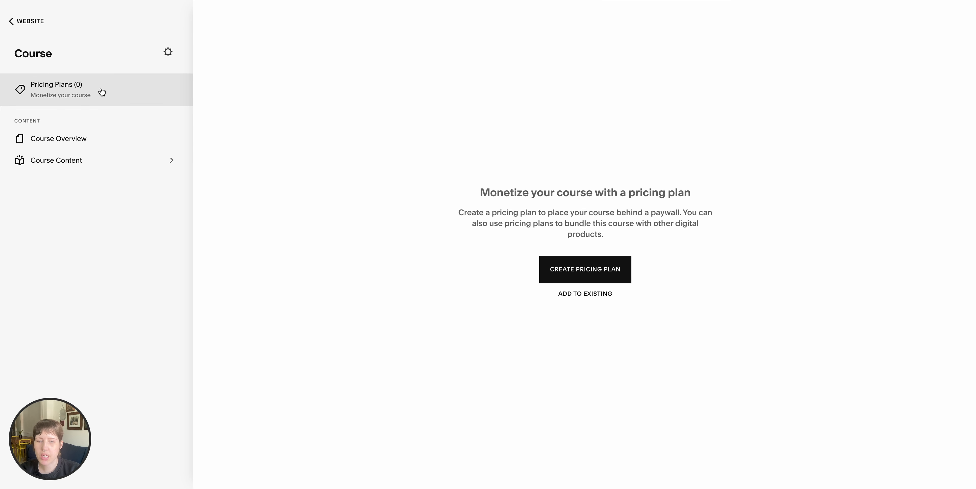
pyautogui.click(613, 267)
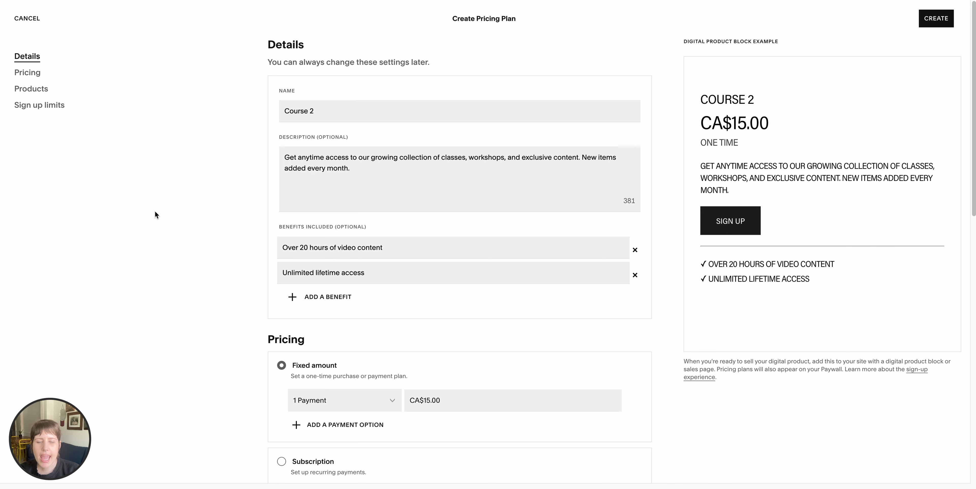
# - Look through the number-of-payments choices, try Subscription pricing and return the plan to Fixed amount
pyautogui.scroll(-5, 155, 213)
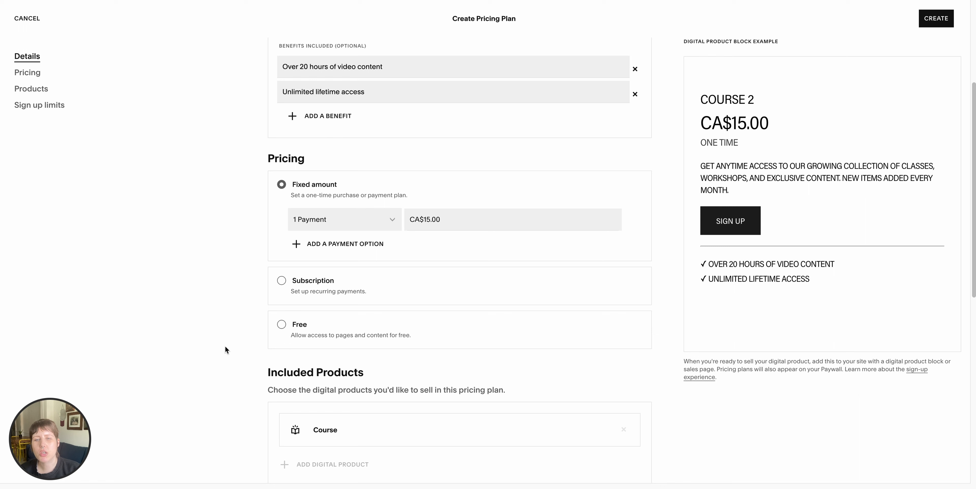
pyautogui.click(320, 220)
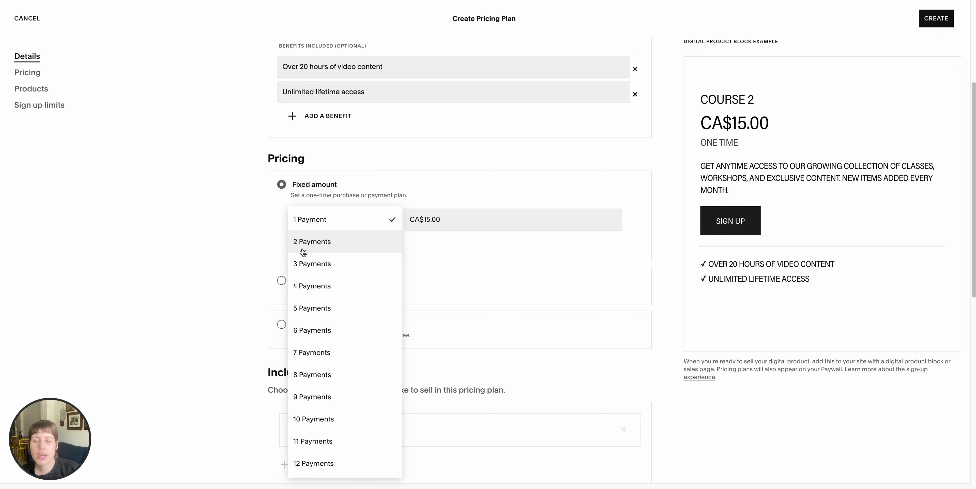
pyautogui.click(216, 213)
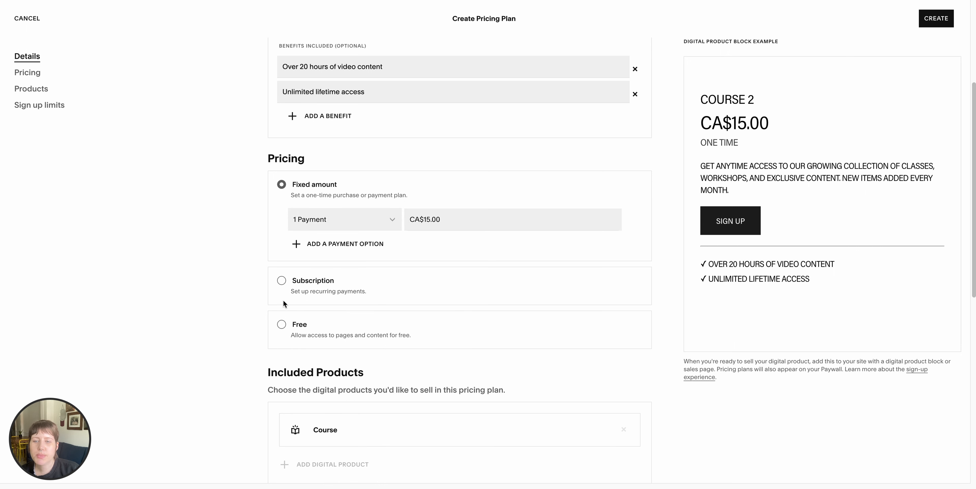
pyautogui.click(282, 281)
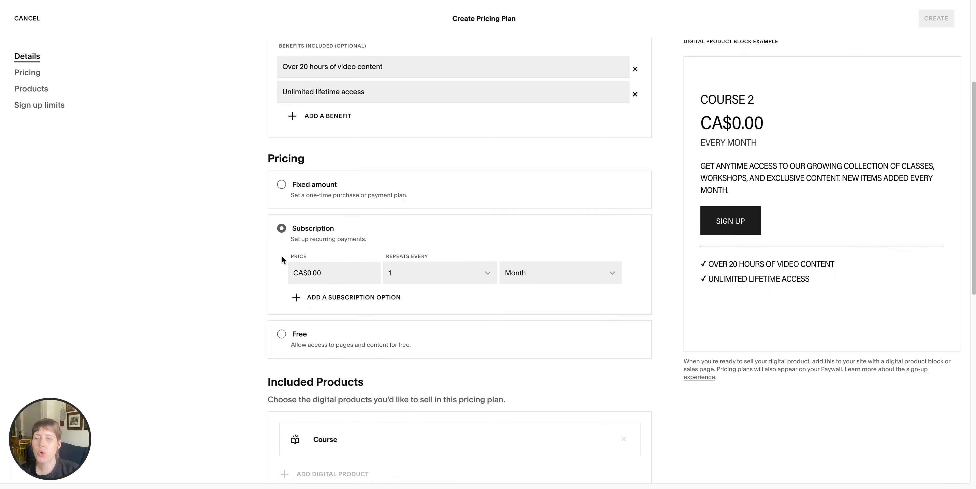
pyautogui.click(282, 185)
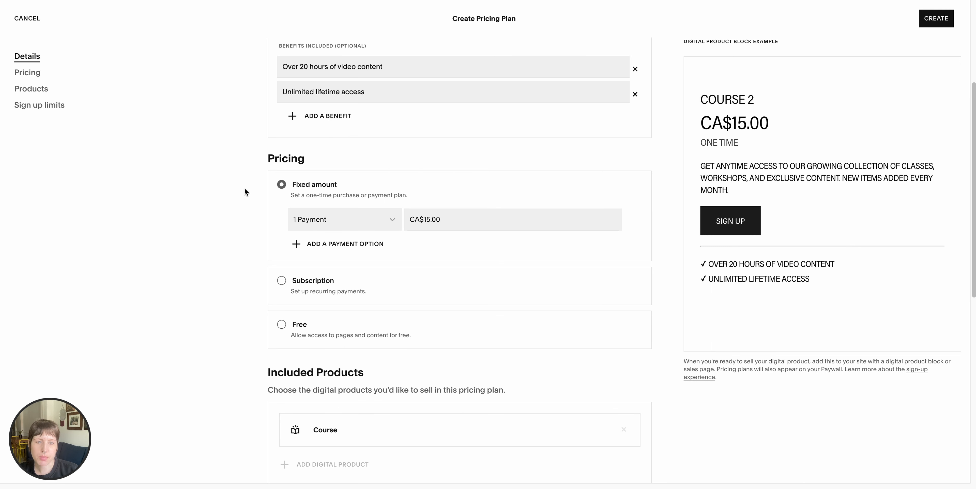
# - Examine the pricing plan's included products, sign up limits, pricing options and details
pyautogui.scroll(-4, 244, 189)
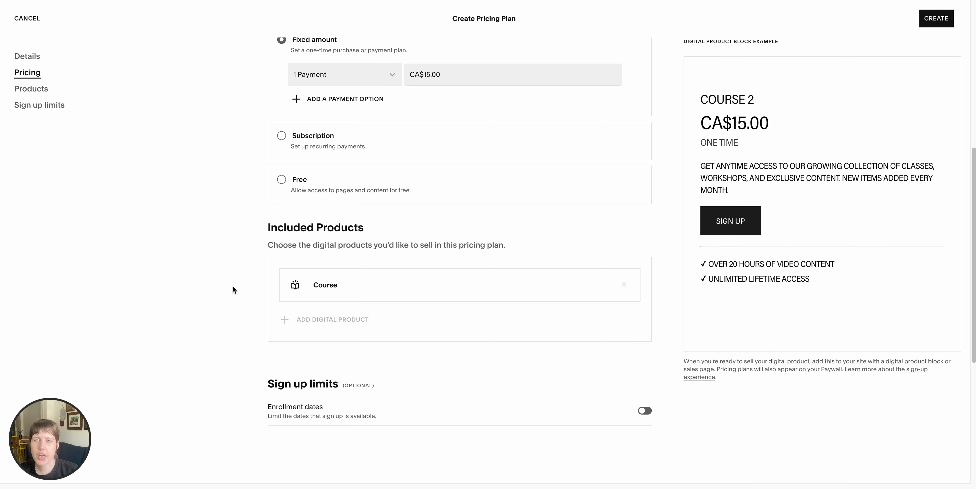
pyautogui.scroll(1, 232, 286)
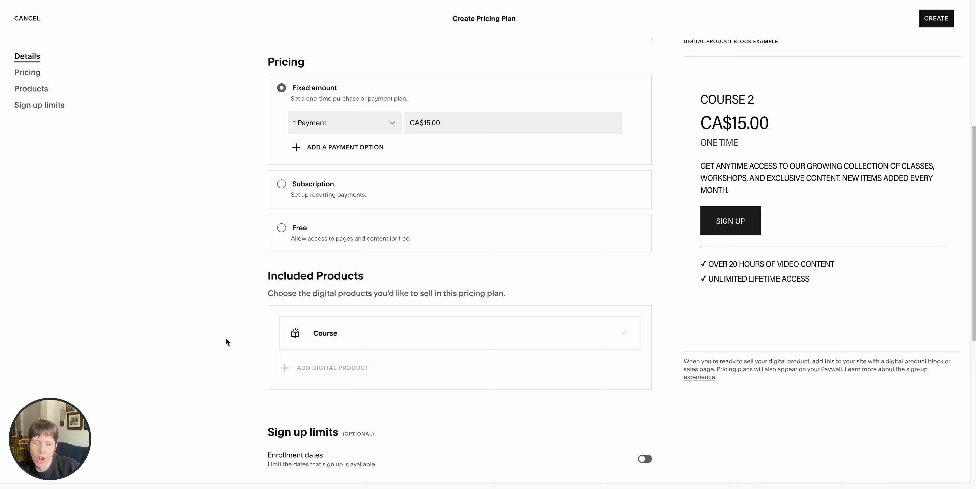
pyautogui.scroll(-2, 226, 338)
pyautogui.scroll(5, 226, 338)
pyautogui.scroll(-8, 225, 338)
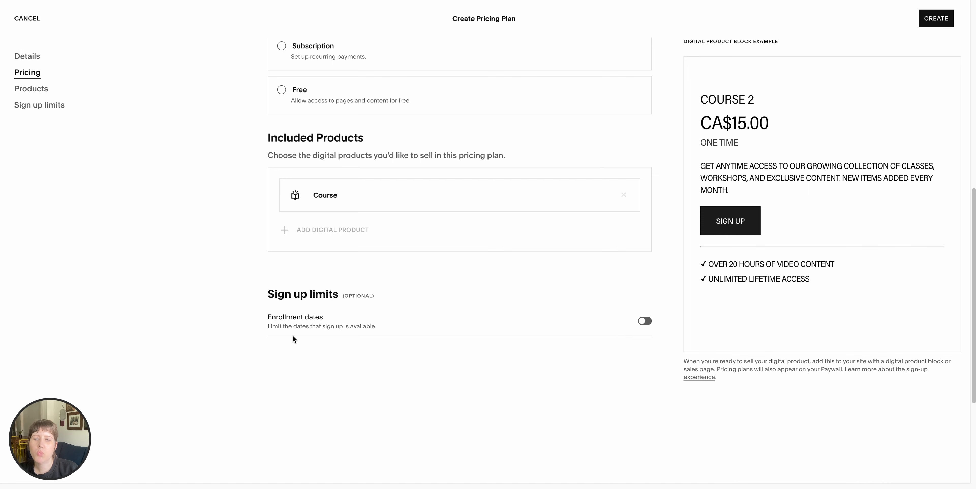
pyautogui.scroll(3, 223, 301)
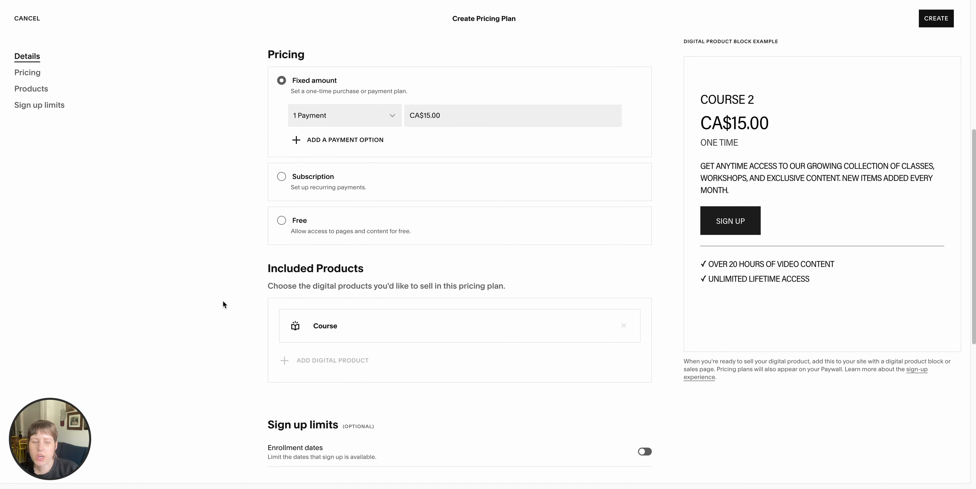
pyautogui.scroll(6, 223, 300)
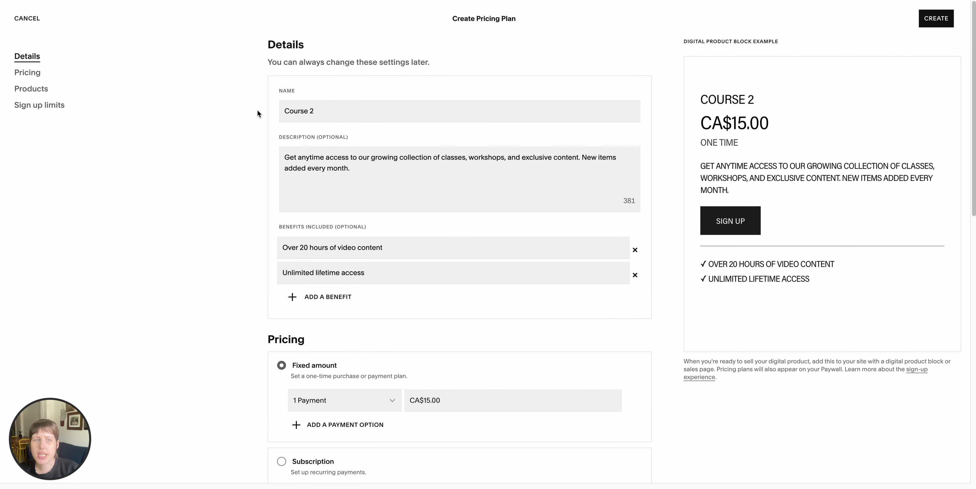
pyautogui.scroll(-3, 257, 110)
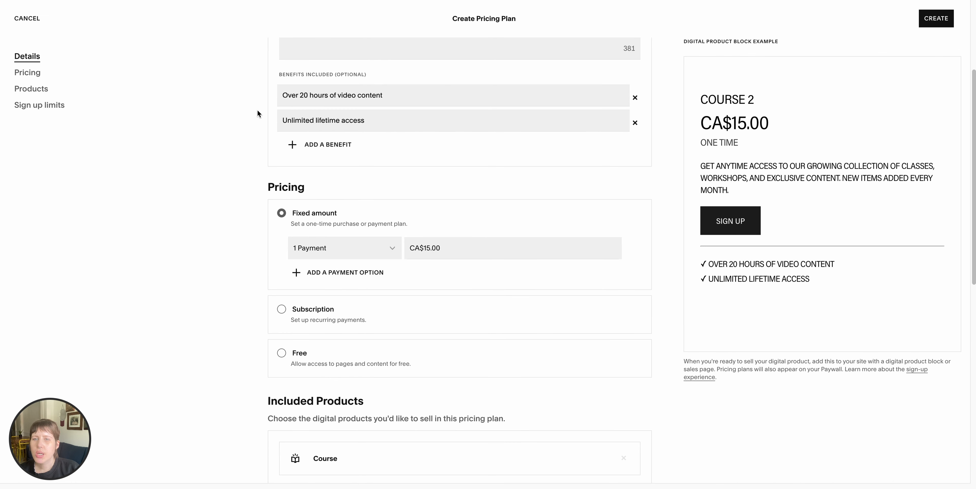
pyautogui.scroll(3, 257, 110)
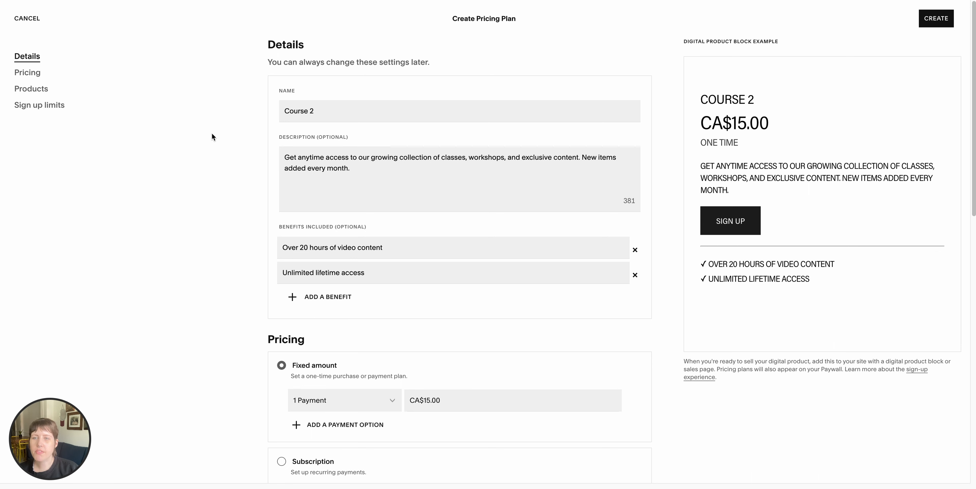
# - Try shortening the pricing plan's name to Course, then restore it as Course 2
pyautogui.click(339, 108)
pyautogui.press('BackSpace')
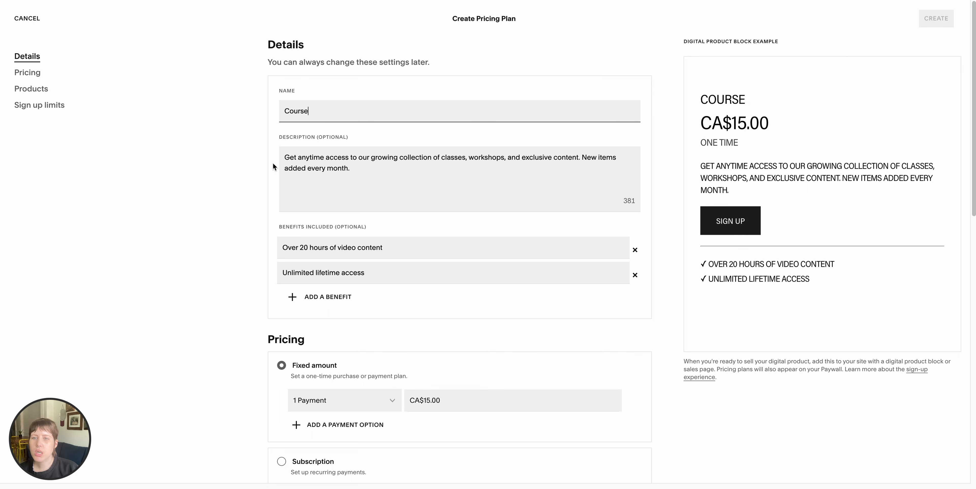
pyautogui.moveTo(357, 171); pyautogui.dragTo(239, 153)
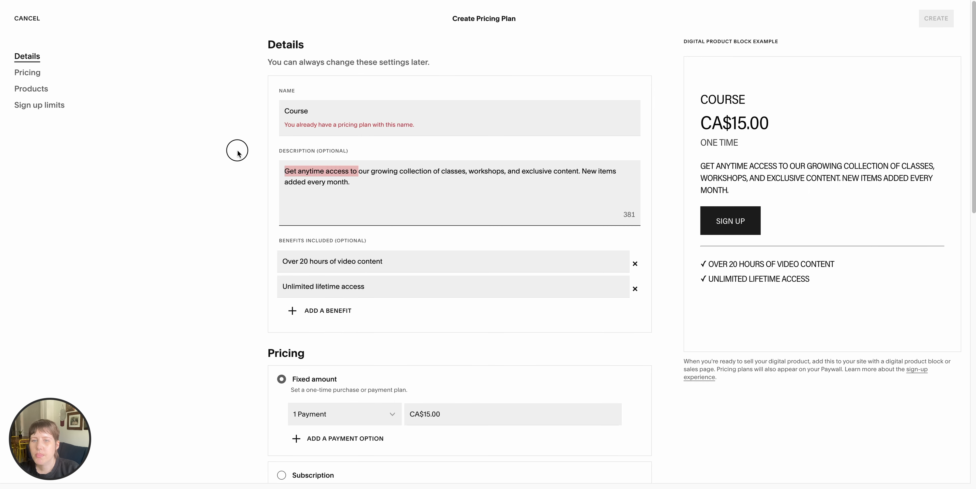
pyautogui.click(328, 184)
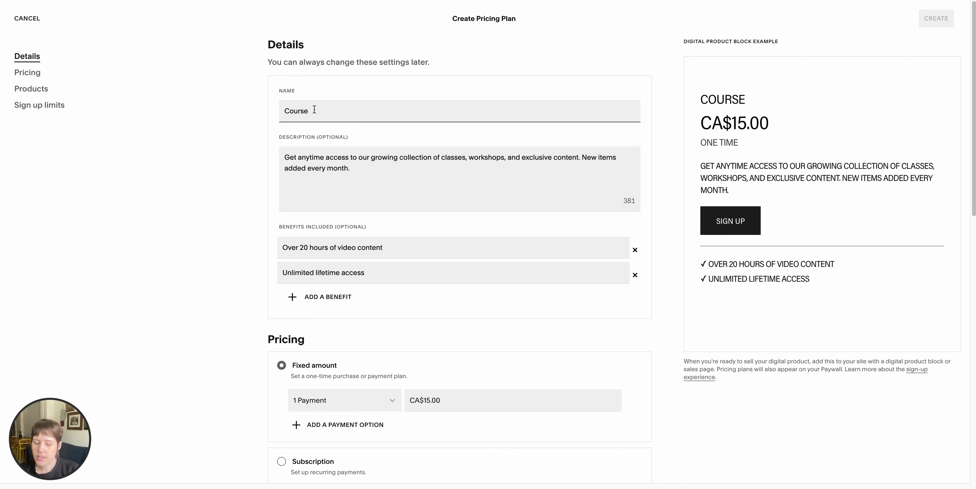
pyautogui.write('2')
pyautogui.click(164, 211)
pyautogui.click(363, 175)
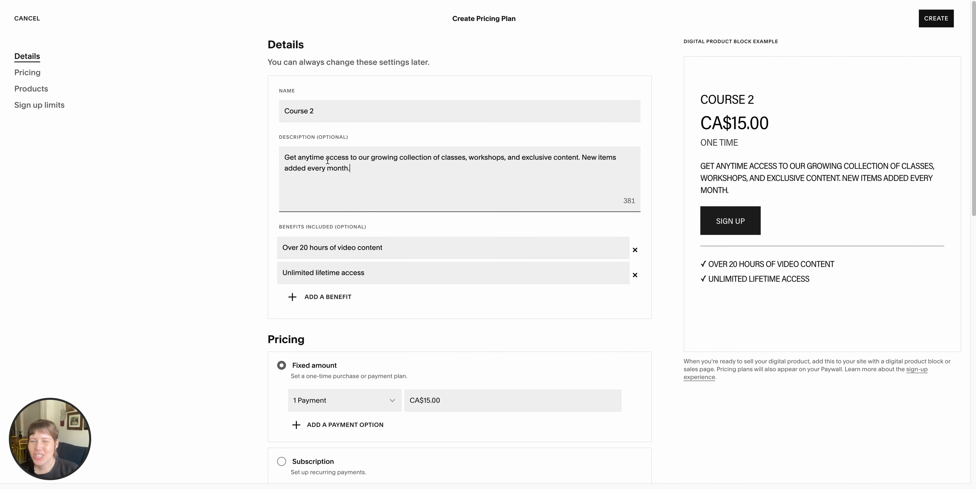
# - Try adding three blank entries to the plan's included benefits, then remove them
pyautogui.click(319, 297)
pyautogui.click(307, 329)
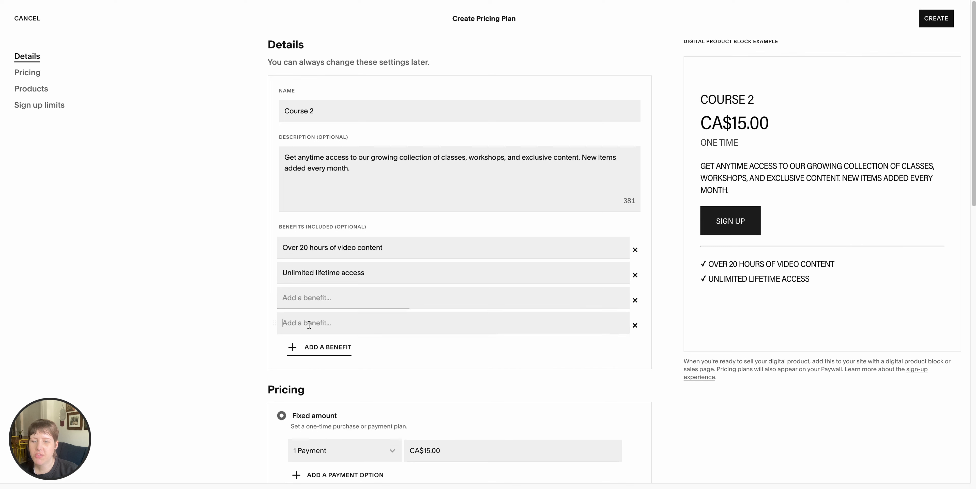
pyautogui.click(309, 346)
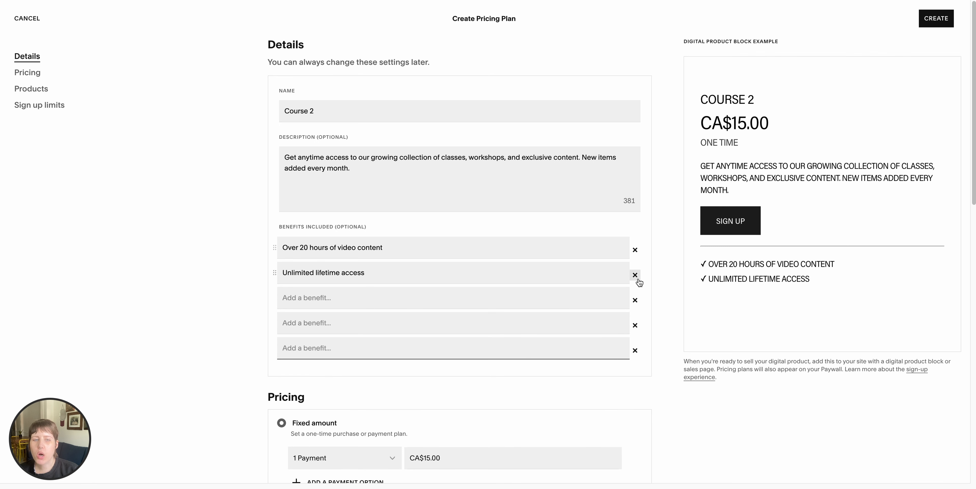
pyautogui.click(635, 348)
pyautogui.click(635, 326)
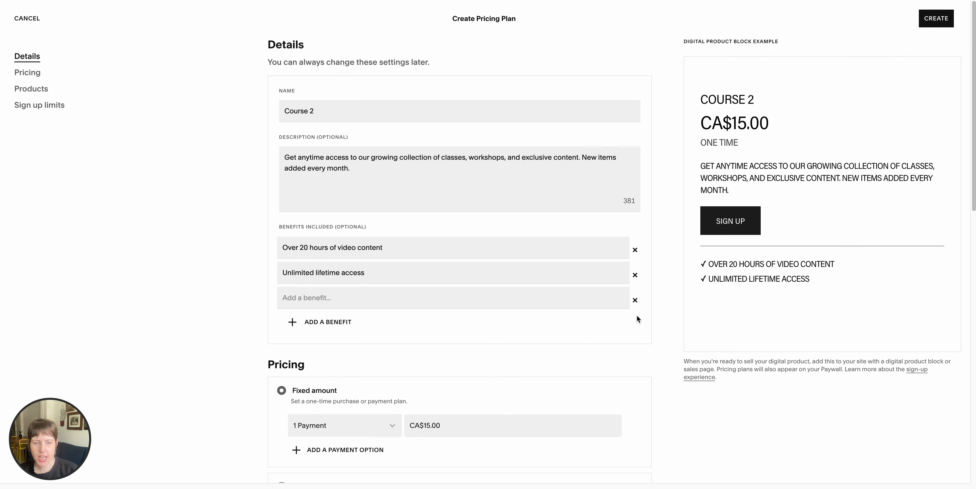
pyautogui.click(635, 300)
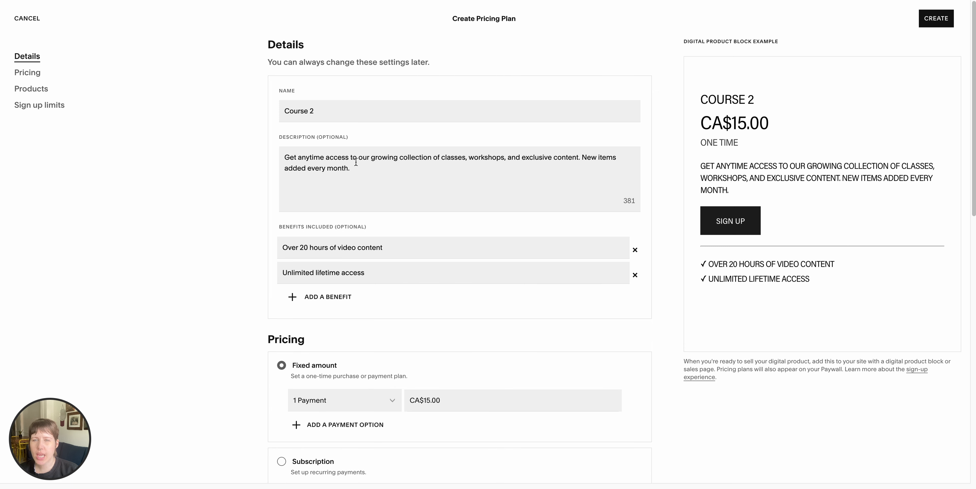
# - Review the description and pricing sections, and create the Course 2 plan with a single fixed payment
pyautogui.moveTo(369, 165); pyautogui.dragTo(259, 162)
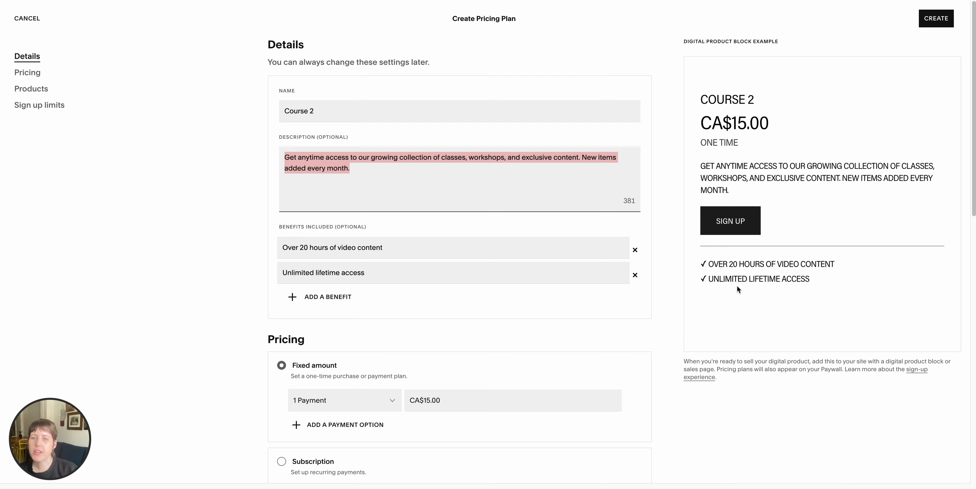
pyautogui.scroll(-9, 249, 317)
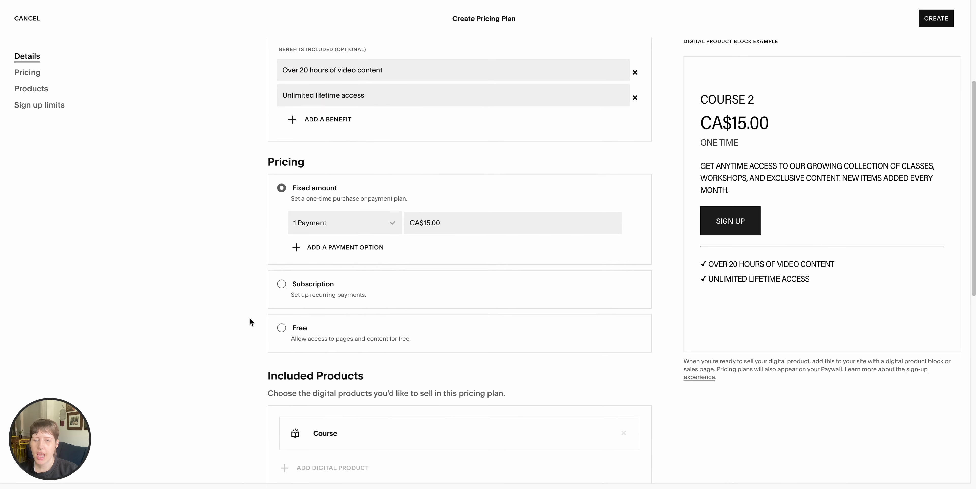
pyautogui.scroll(9, 439, 316)
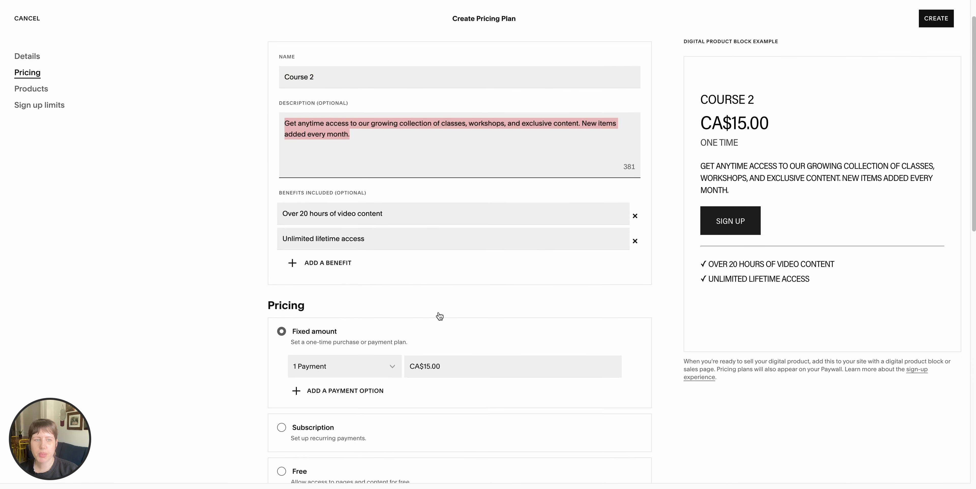
pyautogui.click(929, 25)
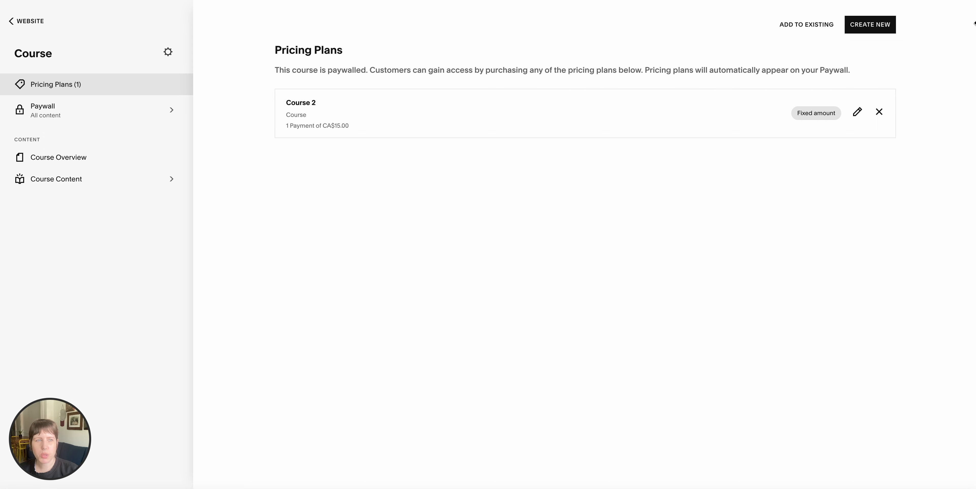
# - Start another new pricing plan for the course and choose Subscription as its pricing type
pyautogui.click(869, 25)
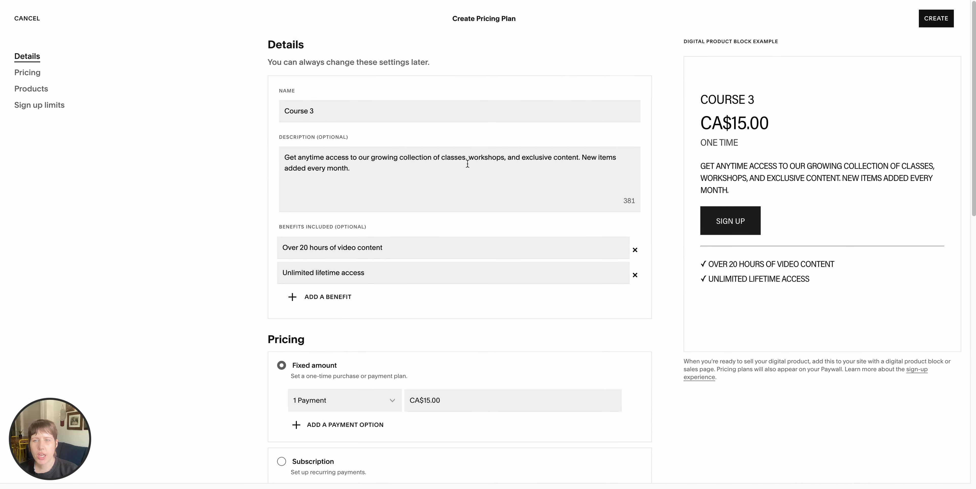
pyautogui.scroll(-4, 345, 185)
pyautogui.click(281, 298)
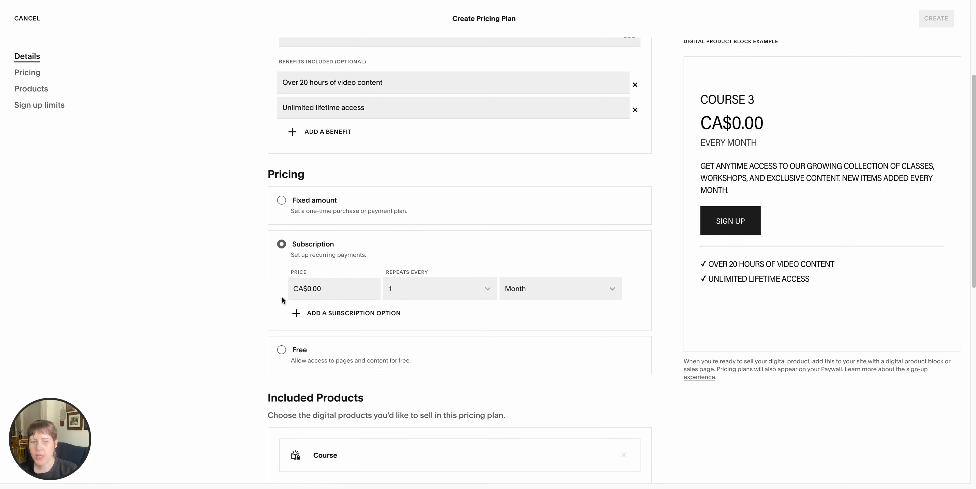
pyautogui.scroll(-4, 182, 250)
pyautogui.scroll(8, 181, 251)
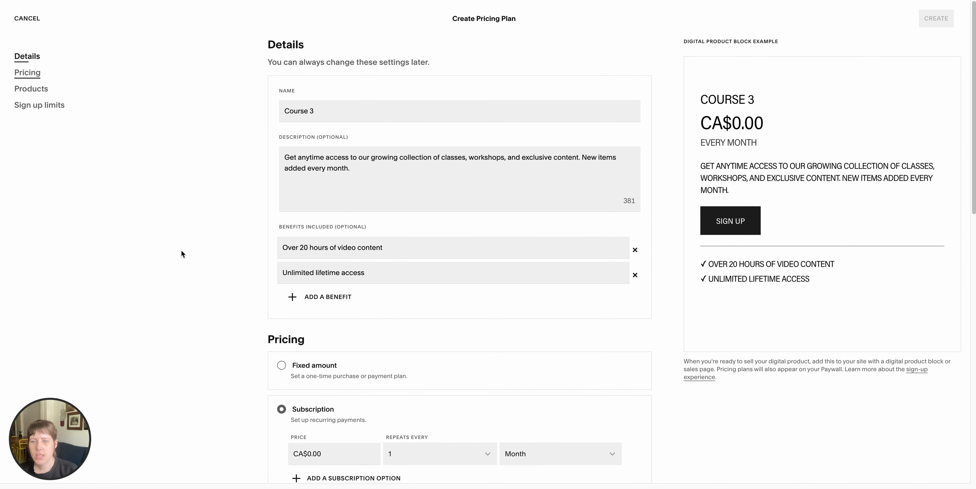
# - Add "New Benefit" to the Course 3 plan's list of included benefits
pyautogui.click(352, 297)
pyautogui.write('New Benefit')
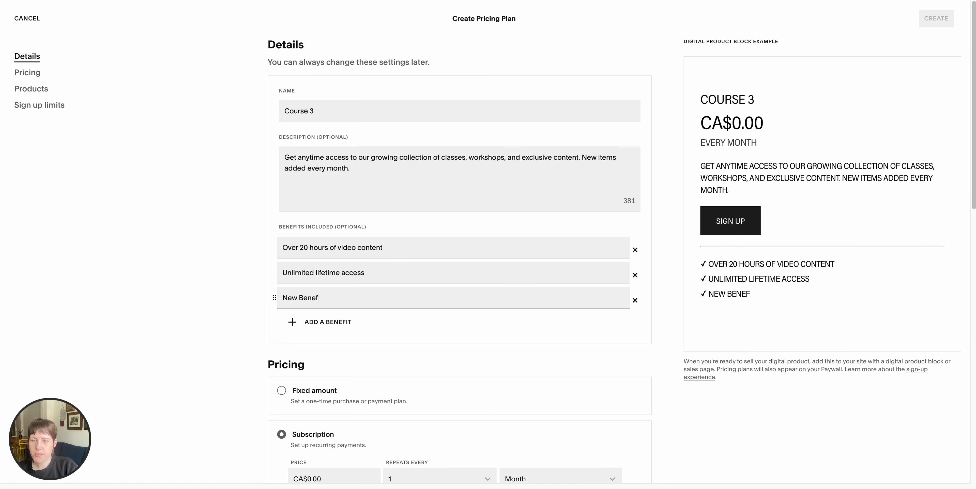
pyautogui.click(237, 291)
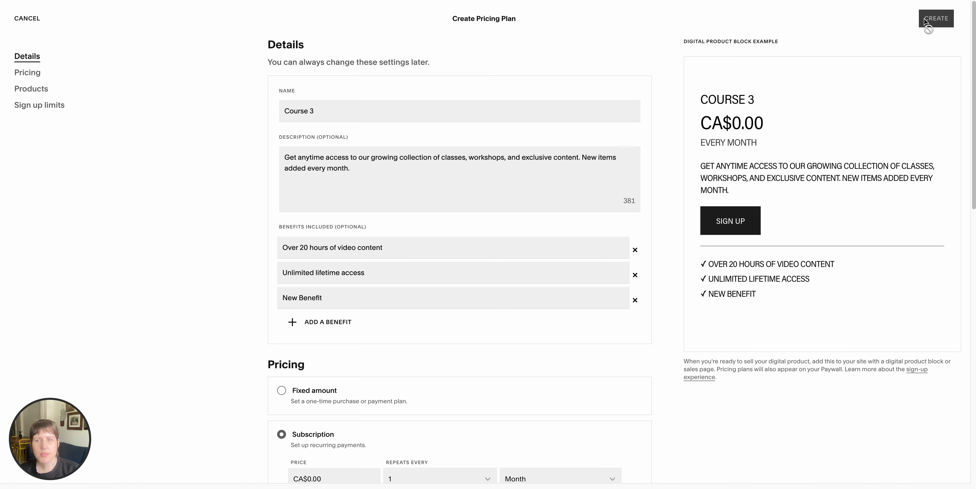
# - Set the monthly subscription price to CA$50.00 and create the Course 3 plan
pyautogui.scroll(-2, 379, 281)
pyautogui.scroll(-5, 380, 282)
pyautogui.click(355, 239)
pyautogui.write('50')
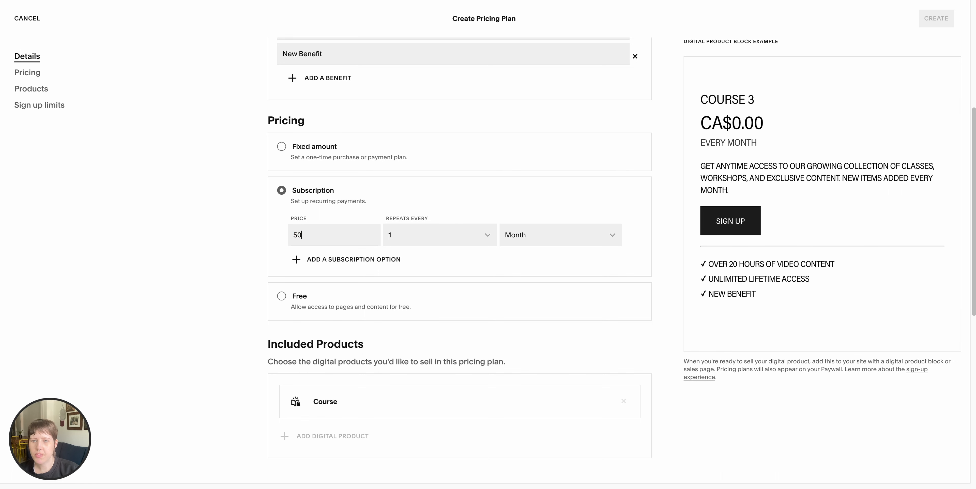
pyautogui.click(208, 269)
pyautogui.scroll(-2, 499, 274)
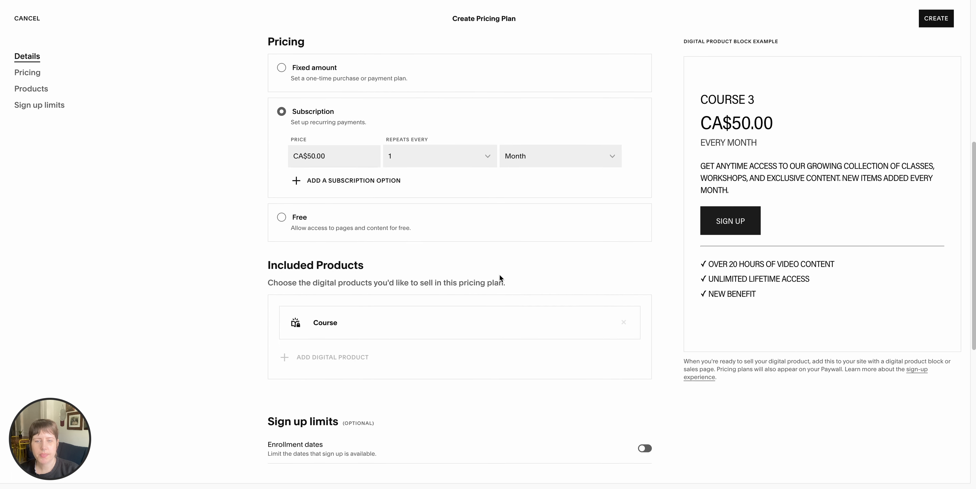
pyautogui.click(935, 19)
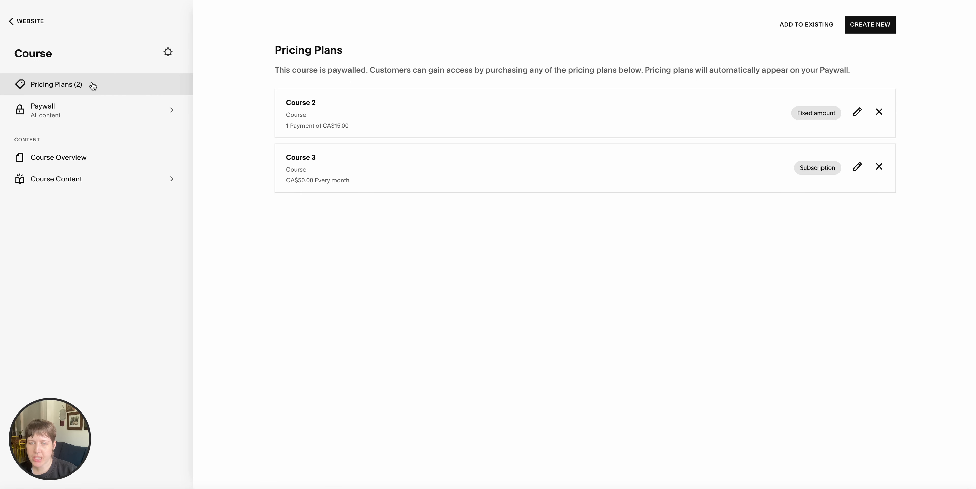
# - Open the course's paywall settings and examine the page preview, headline, description, featured pricing plans and placement options
pyautogui.click(117, 114)
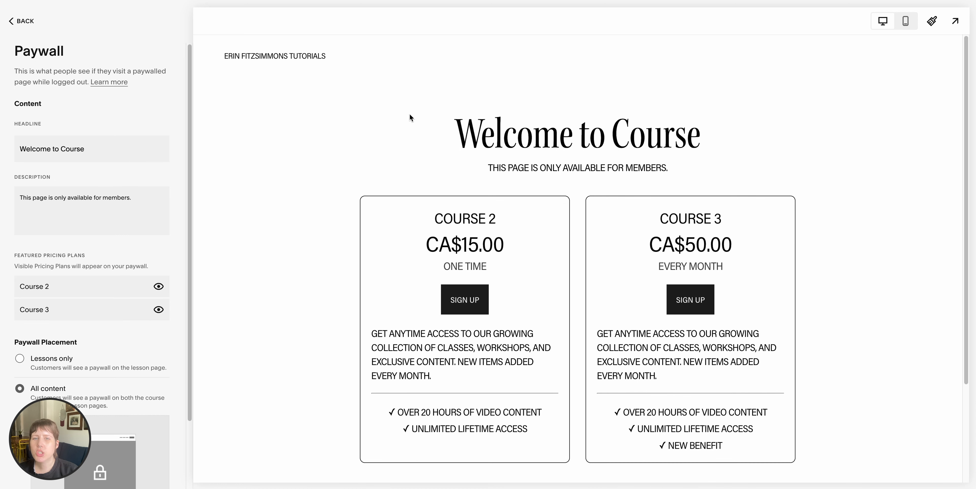
pyautogui.scroll(-3, 409, 118)
pyautogui.scroll(1, 409, 118)
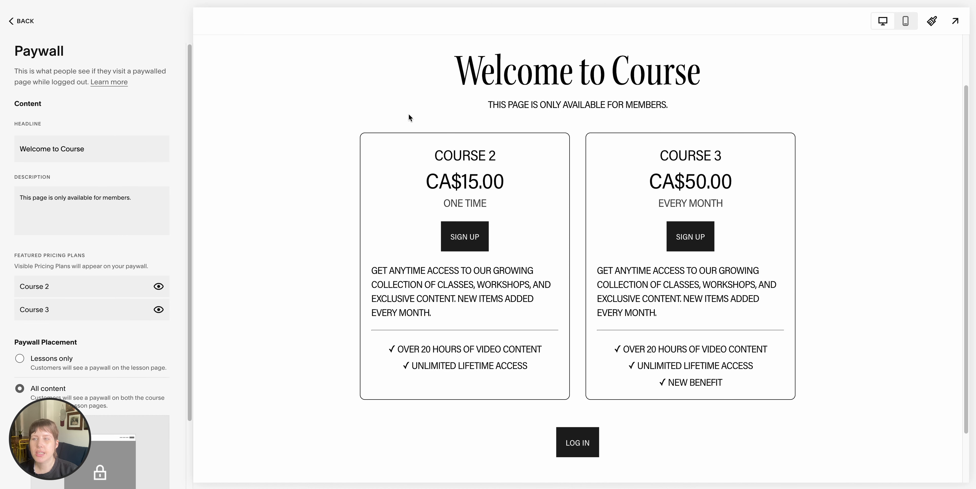
pyautogui.scroll(-2, 94, 89)
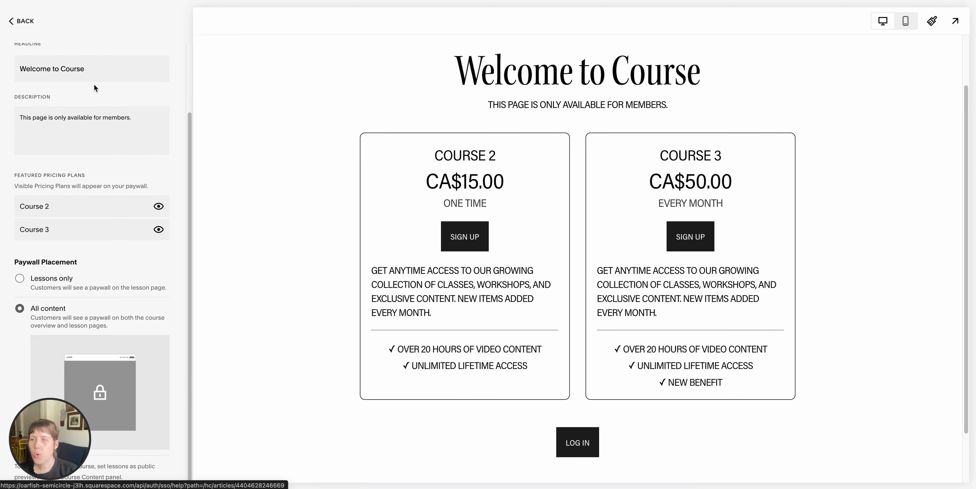
pyautogui.scroll(2, 95, 88)
pyautogui.scroll(-2, 92, 337)
pyautogui.scroll(2, 92, 337)
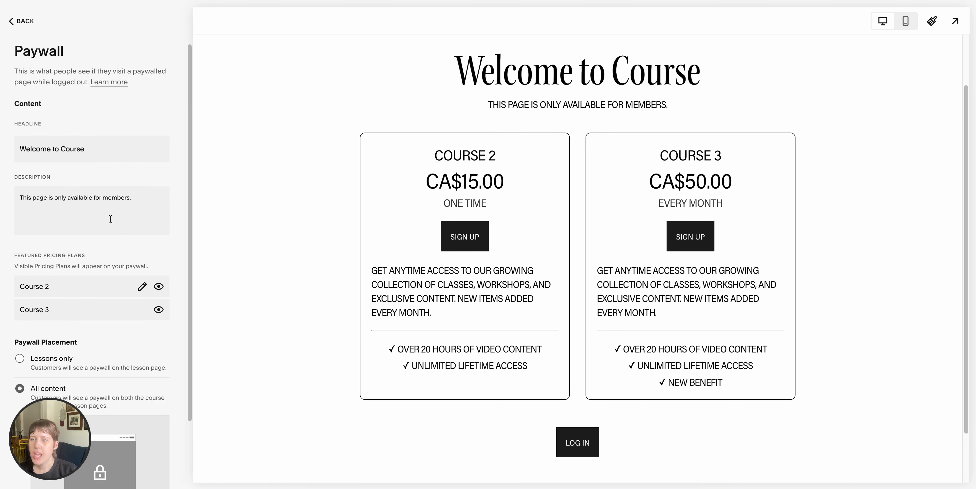
pyautogui.tripleClick(71, 151)
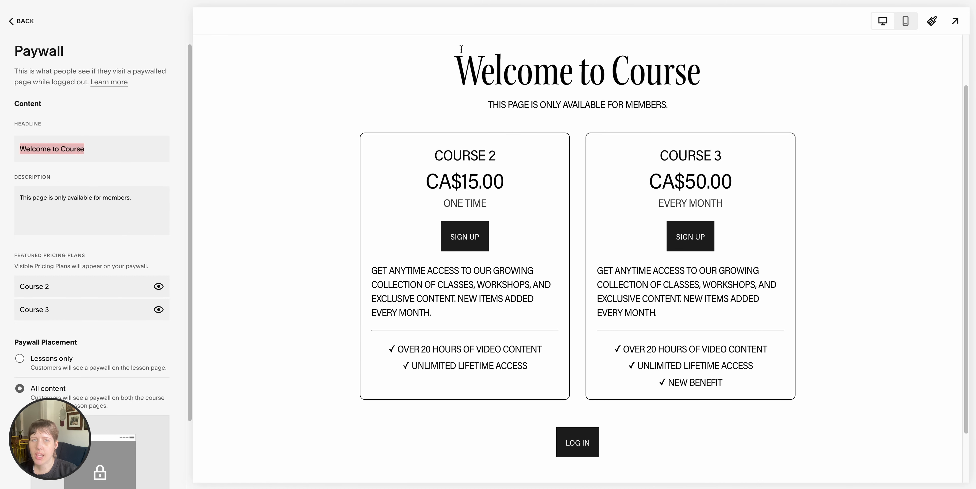
pyautogui.click(112, 214)
pyautogui.scroll(-2, 112, 214)
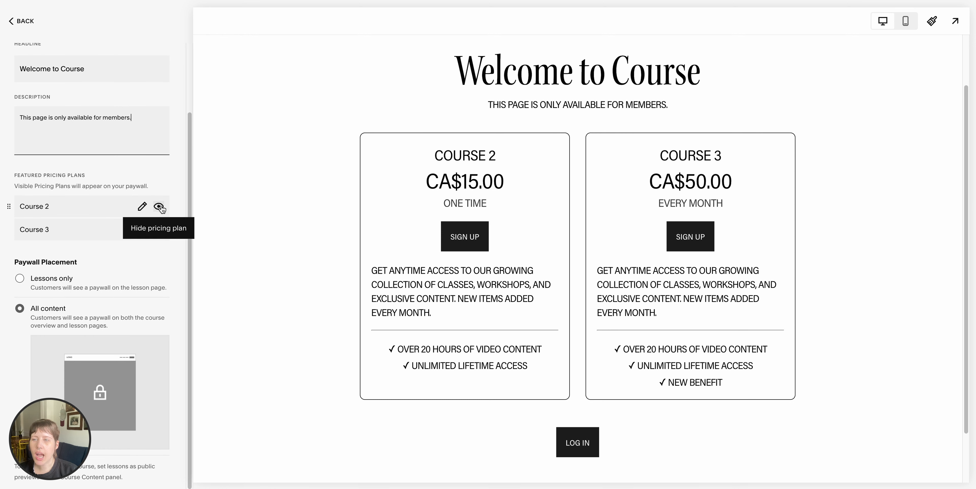
# - Try hiding the Course 3 pricing plan from the paywall, then show it again
pyautogui.moveTo(95, 208)
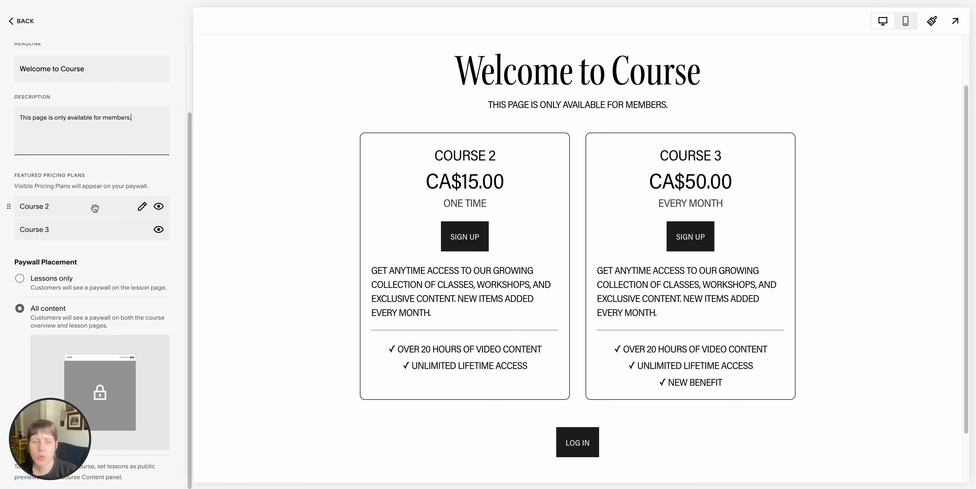
pyautogui.click(158, 229)
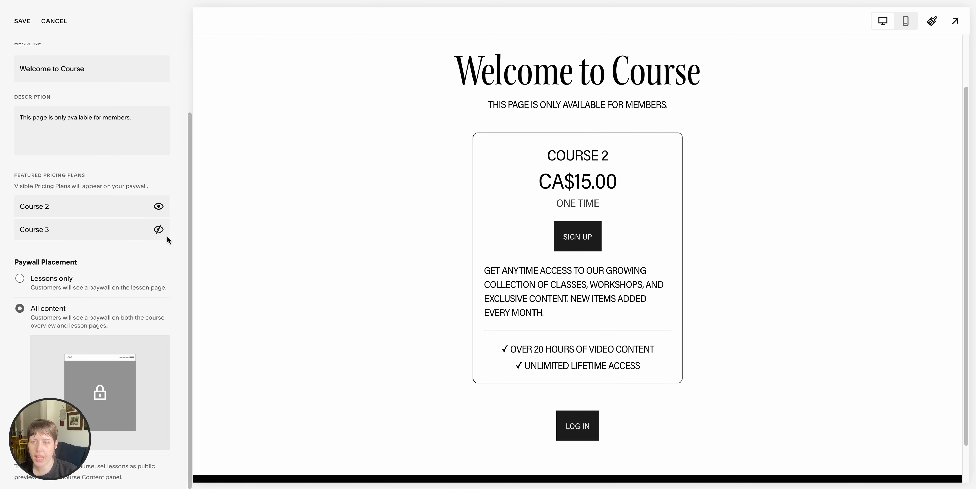
pyautogui.click(158, 229)
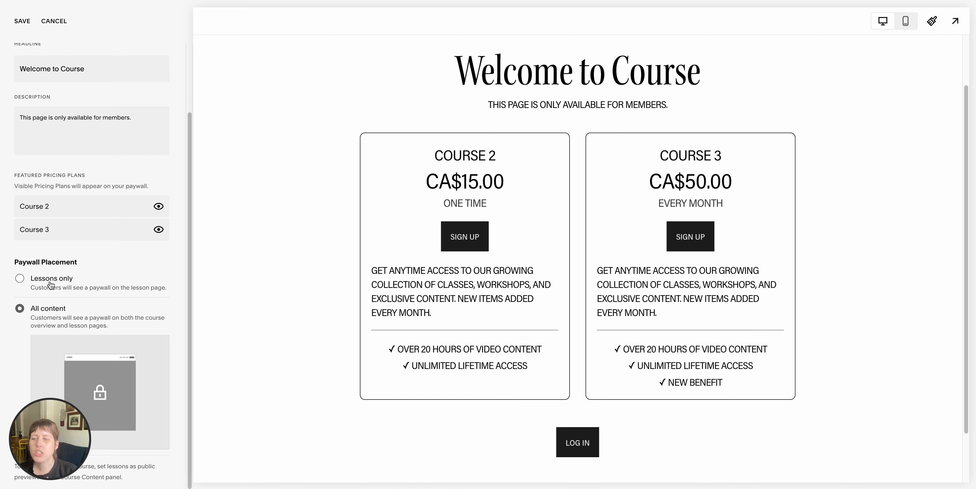
# - Set the paywall placement to Lessons only and save the paywall settings
pyautogui.click(19, 280)
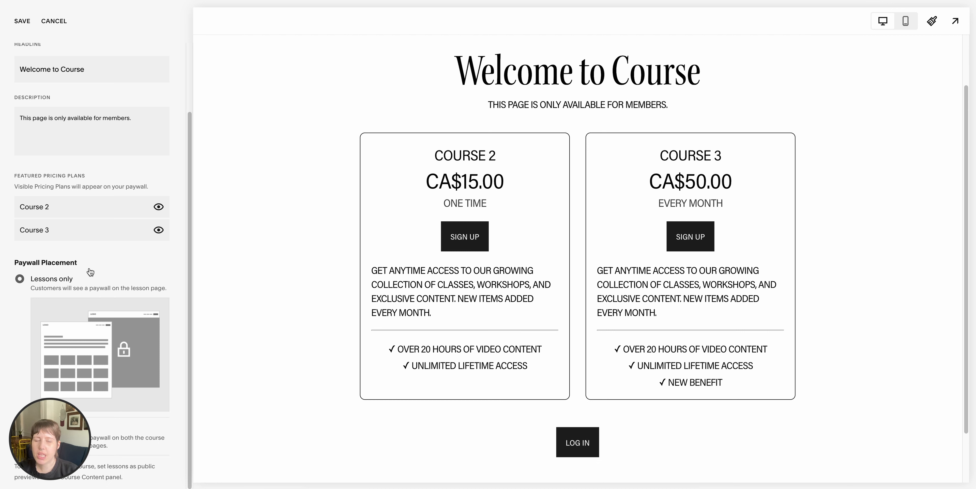
pyautogui.click(22, 22)
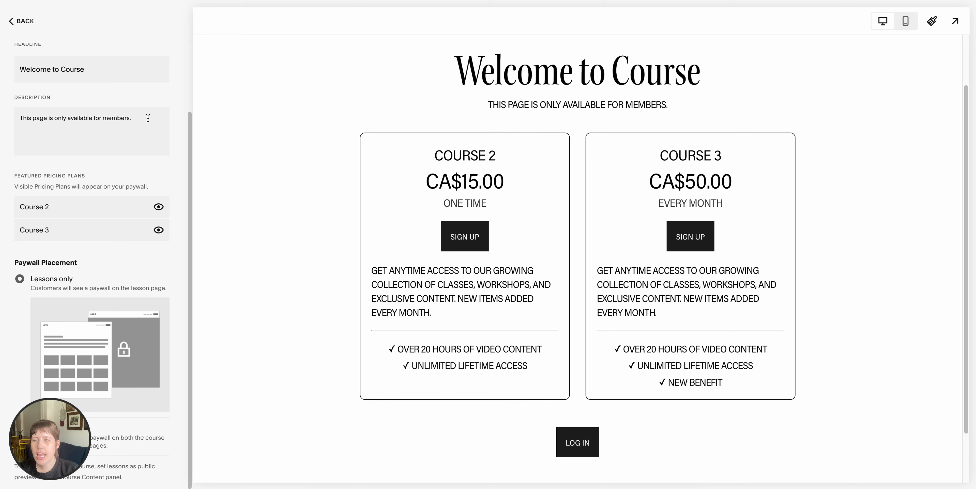
pyautogui.scroll(3, 139, 120)
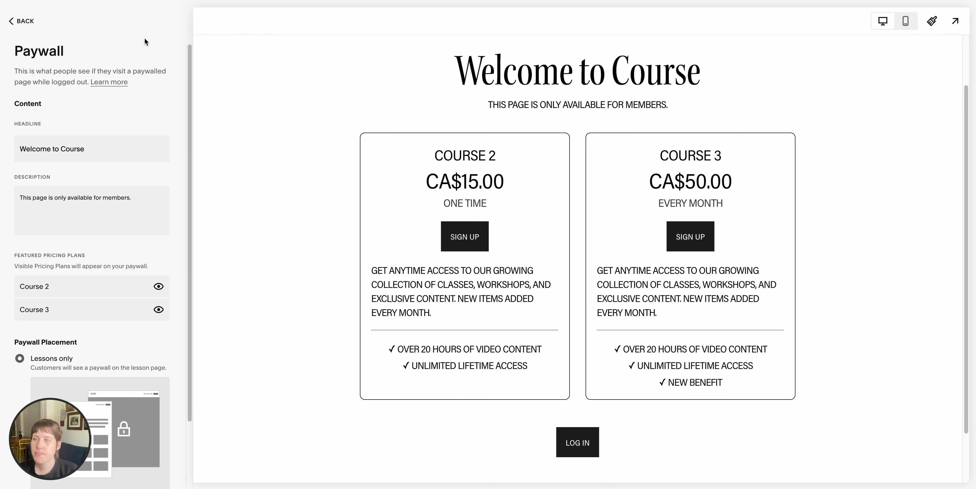
# - Return to the course overview page and open Lesson 2: Developing a Business Plan from New Chapter
pyautogui.click(26, 22)
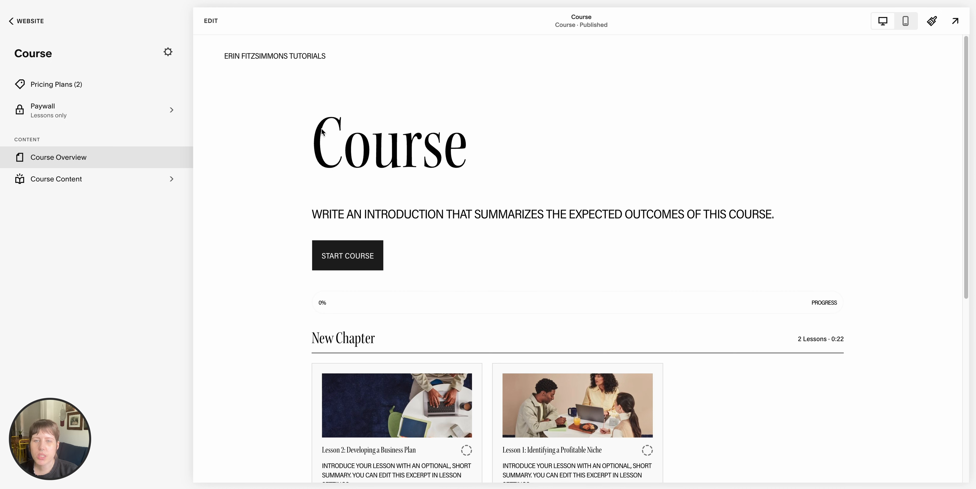
pyautogui.scroll(-3, 437, 266)
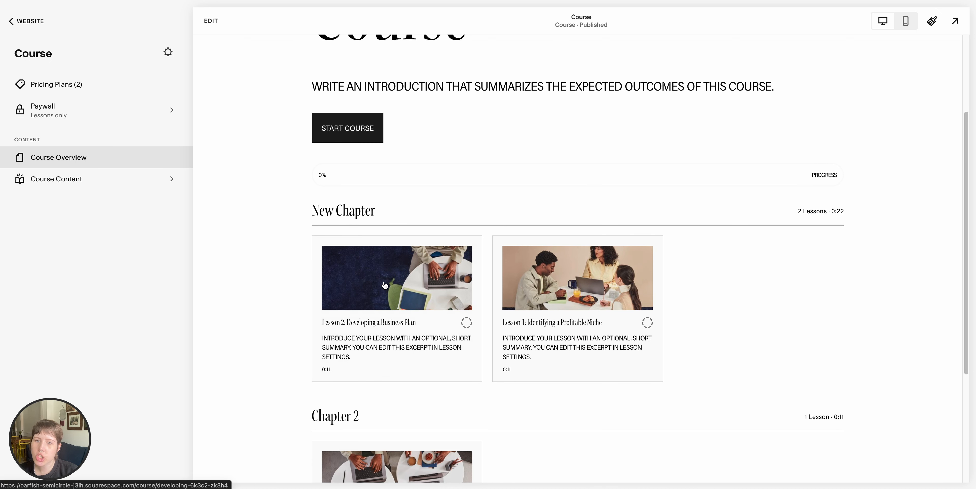
pyautogui.click(375, 281)
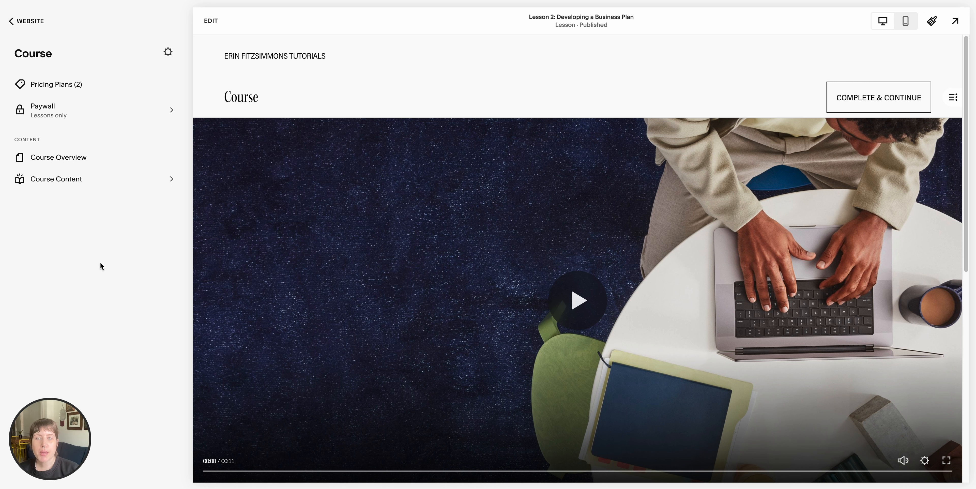
# - Examine the paywall page's pricing plan sign-up cards and login option, and return to the course overview
pyautogui.click(90, 110)
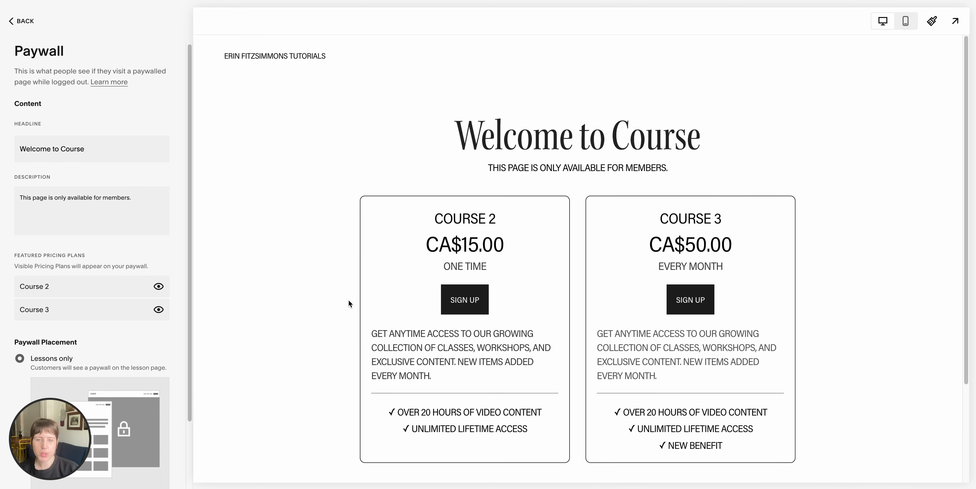
pyautogui.scroll(-4, 650, 310)
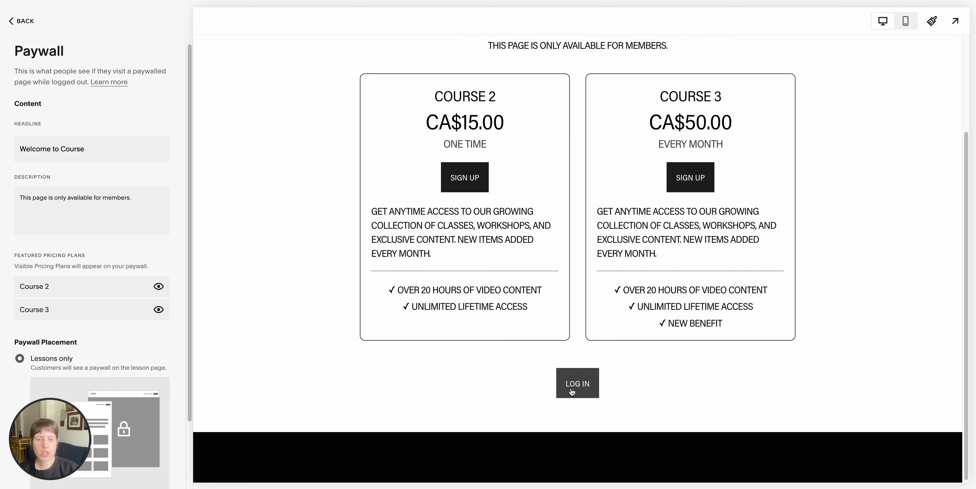
pyautogui.scroll(3, 523, 367)
pyautogui.scroll(1, 522, 367)
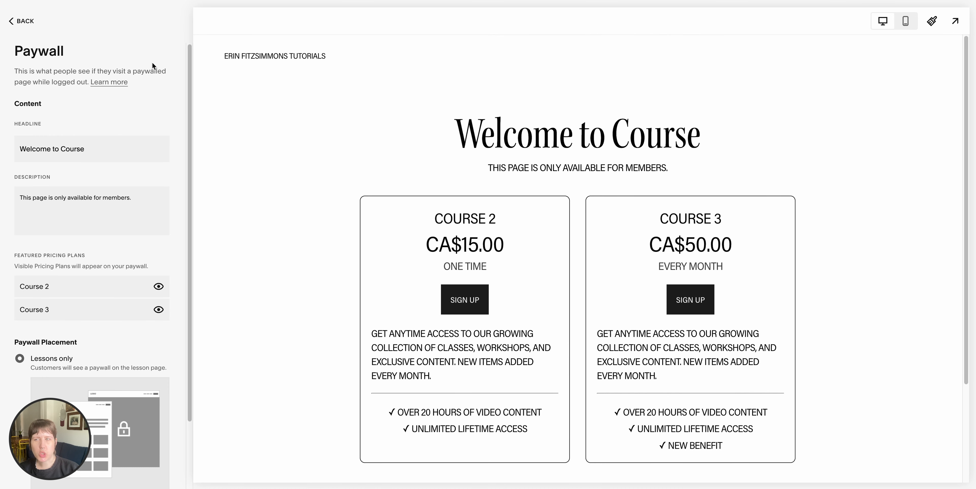
pyautogui.click(24, 21)
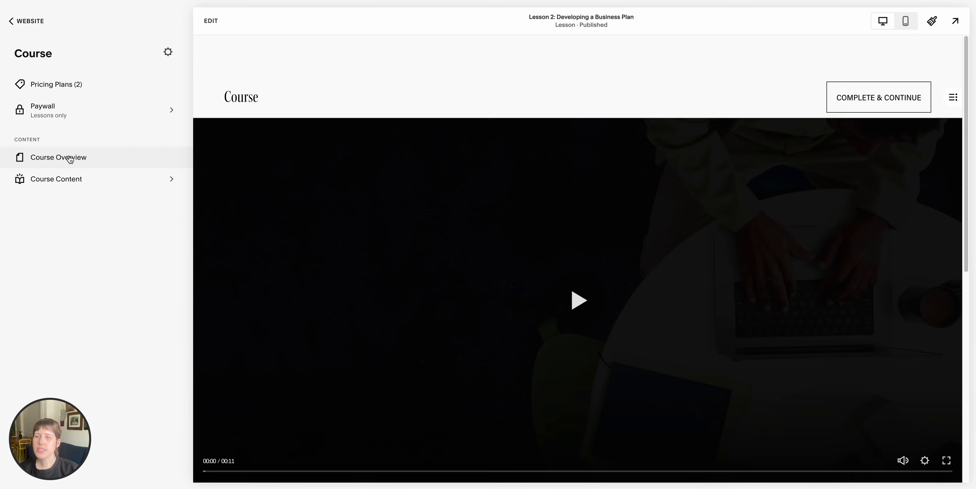
pyautogui.click(71, 158)
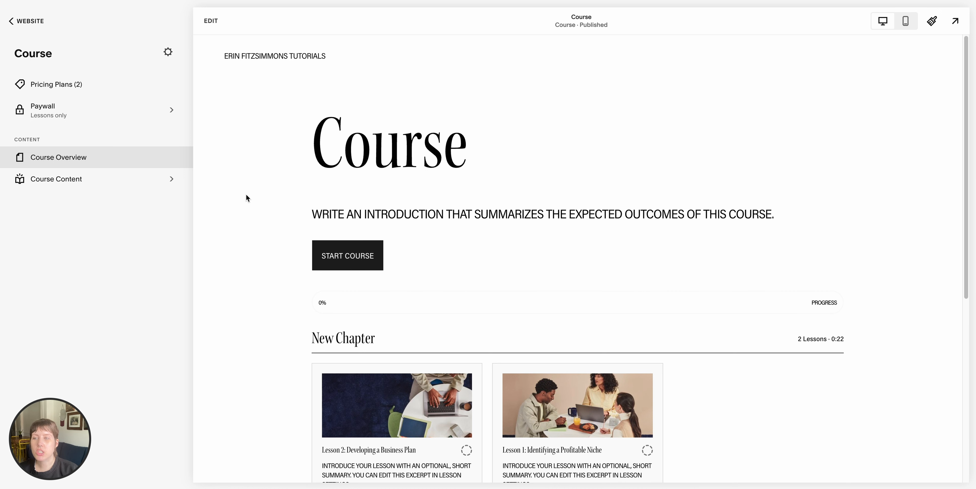
# - Open the Home page for editing and add a Digital Product block centered below the heading
pyautogui.click(25, 23)
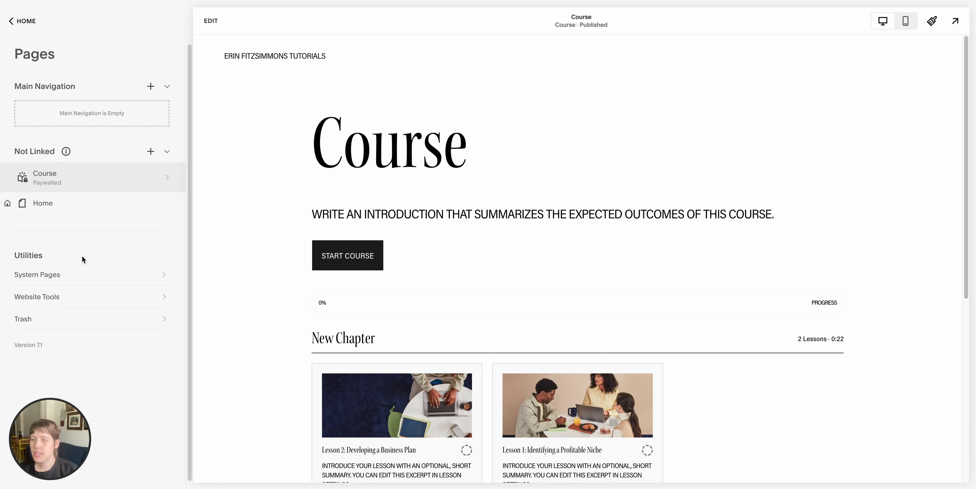
pyautogui.click(63, 212)
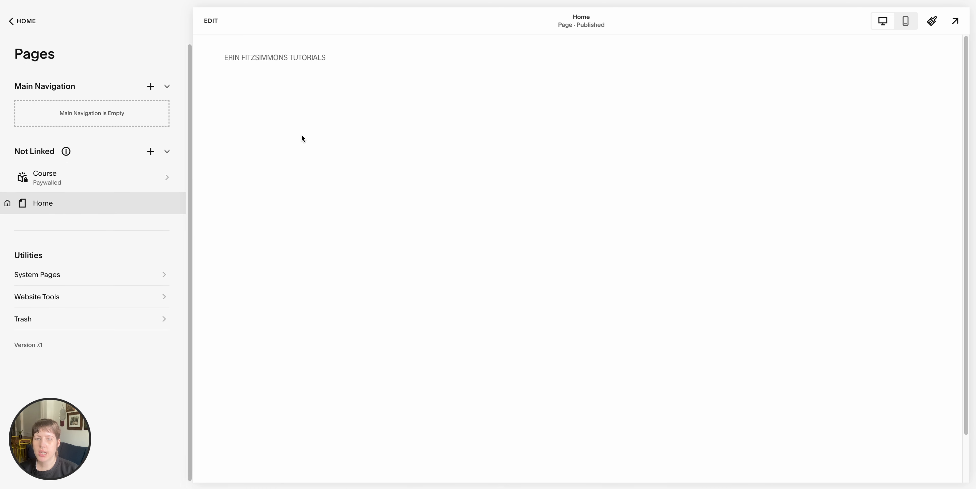
pyautogui.click(212, 19)
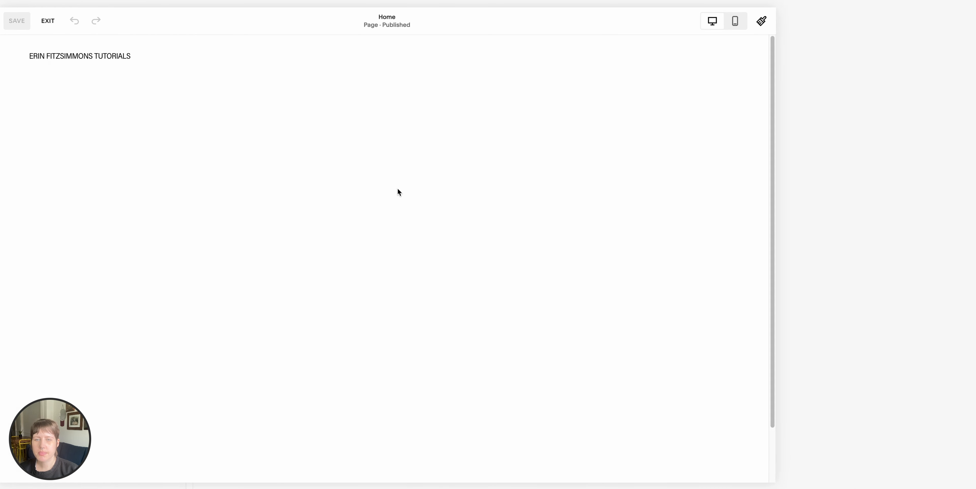
pyautogui.scroll(-2, 397, 188)
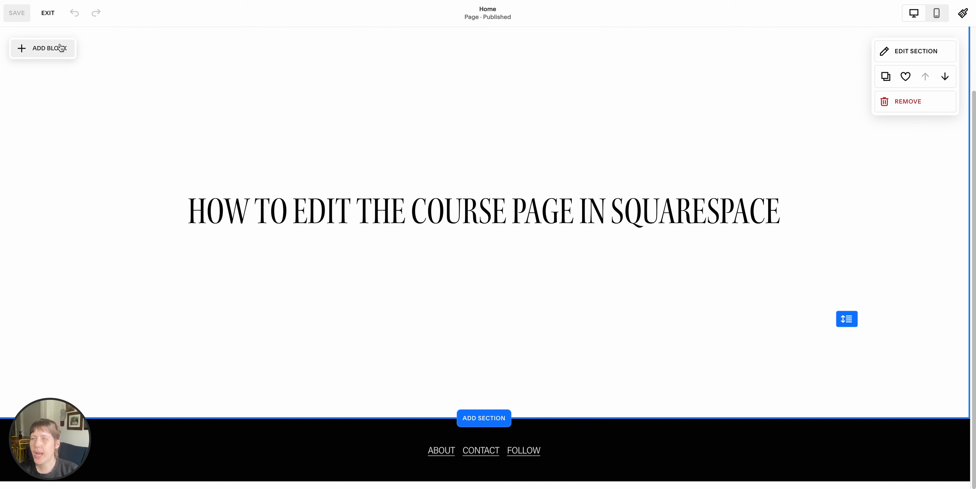
pyautogui.click(38, 50)
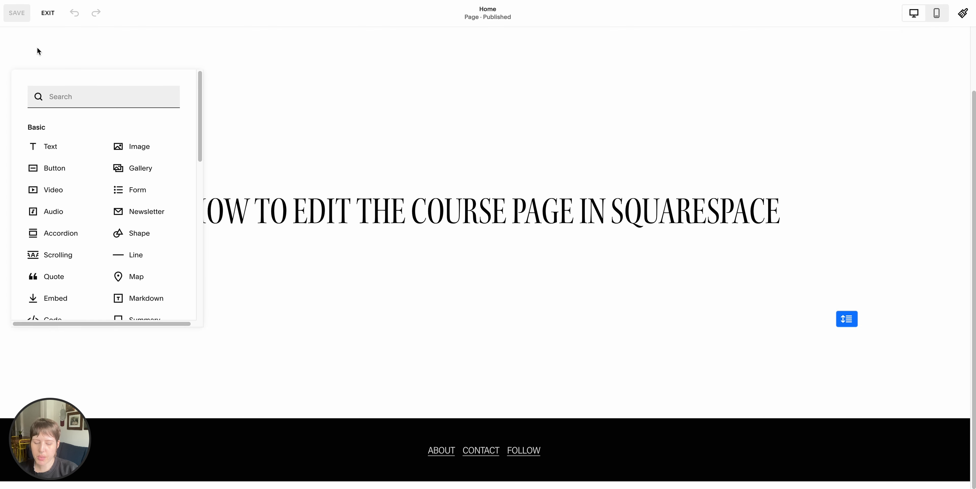
pyautogui.write('dig')
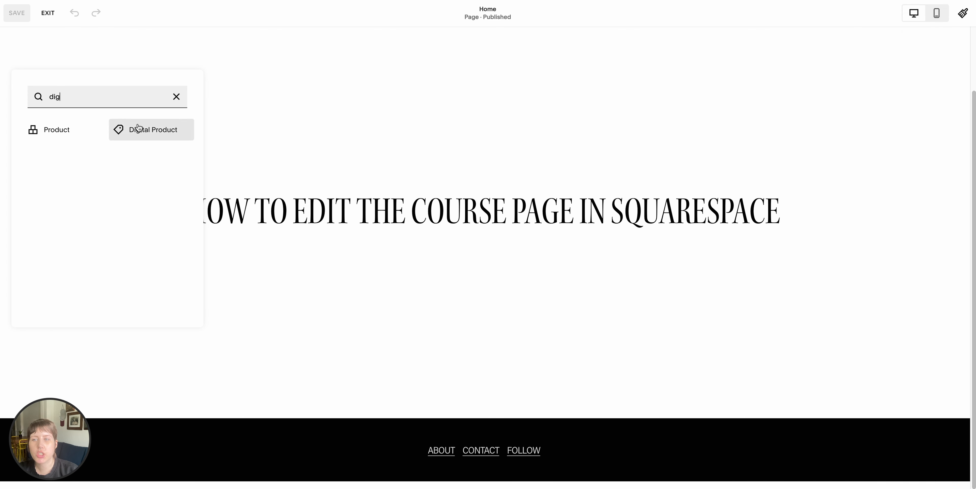
pyautogui.click(150, 130)
pyautogui.moveTo(264, 228); pyautogui.dragTo(470, 379)
pyautogui.scroll(-4, 469, 379)
pyautogui.click(285, 206)
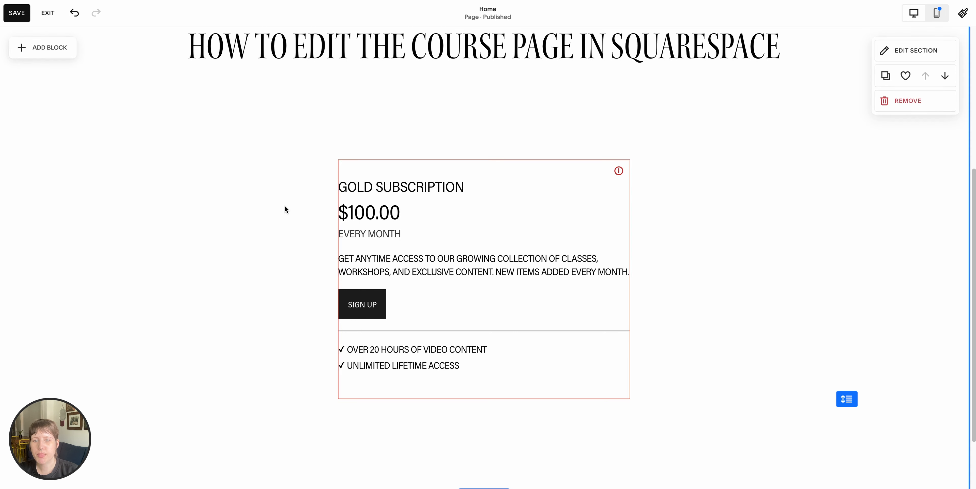
# - Link the Digital Product block to the Course 2 pricing plan and center-align its content
pyautogui.click(404, 220)
pyautogui.click(372, 139)
pyautogui.click(370, 166)
pyautogui.click(307, 192)
pyautogui.click(416, 199)
pyautogui.click(348, 140)
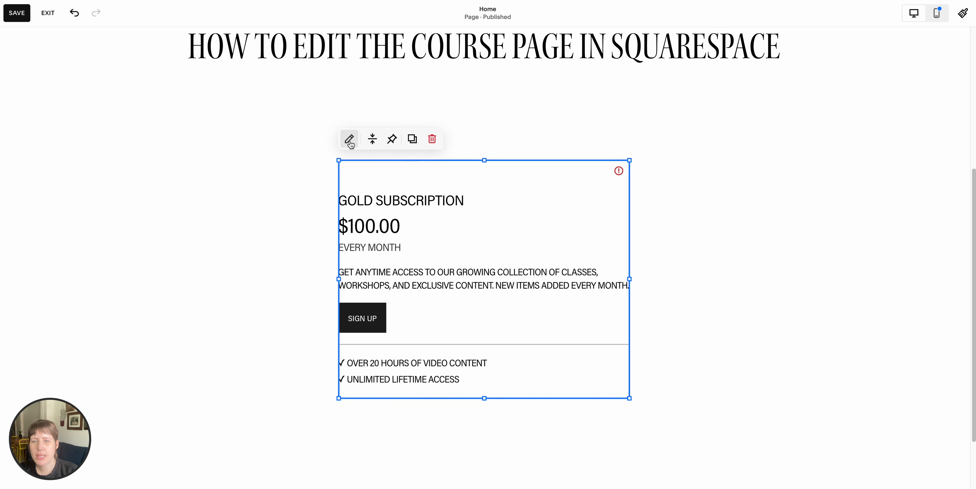
pyautogui.click(712, 229)
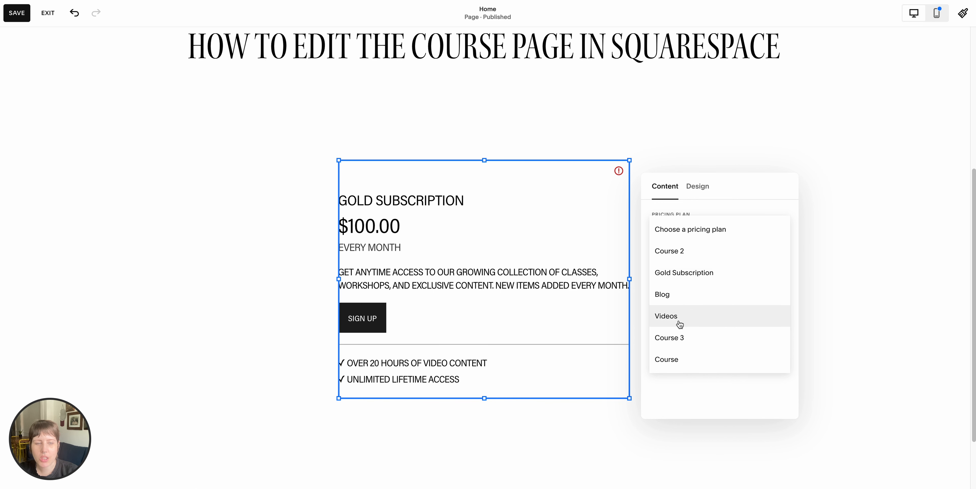
pyautogui.click(681, 251)
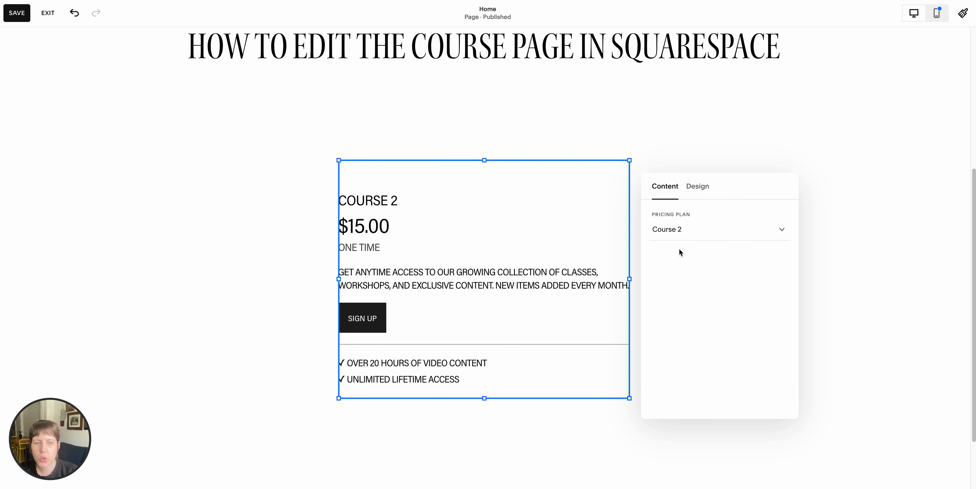
pyautogui.click(690, 188)
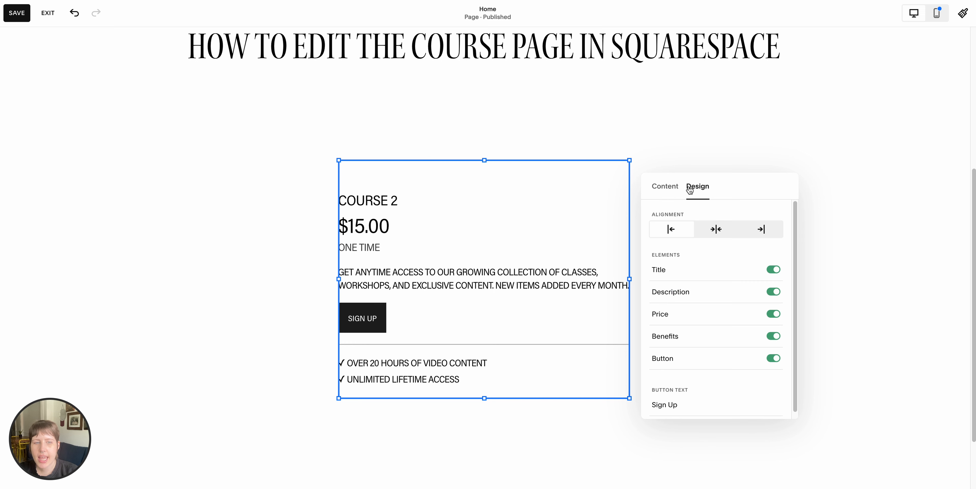
pyautogui.click(708, 235)
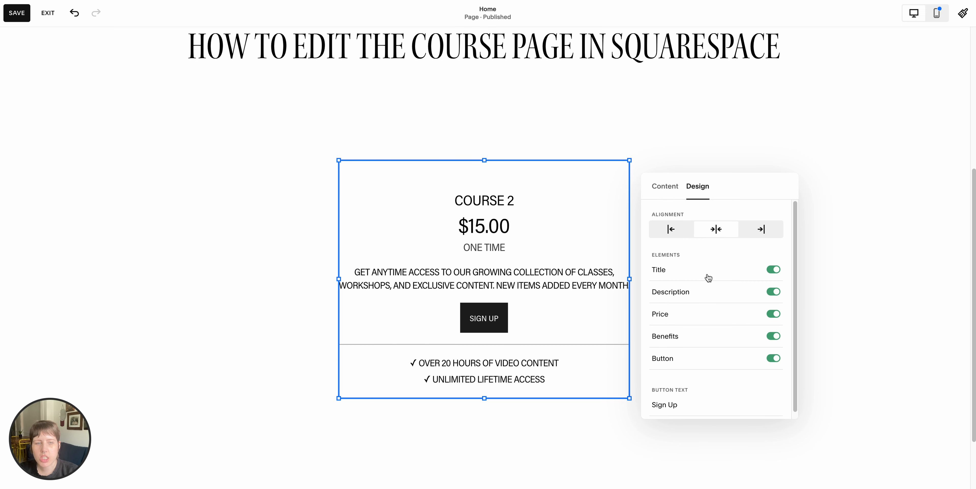
# - Try hiding the description and benefits of the Course 2 block, and show them again
pyautogui.scroll(-1, 709, 283)
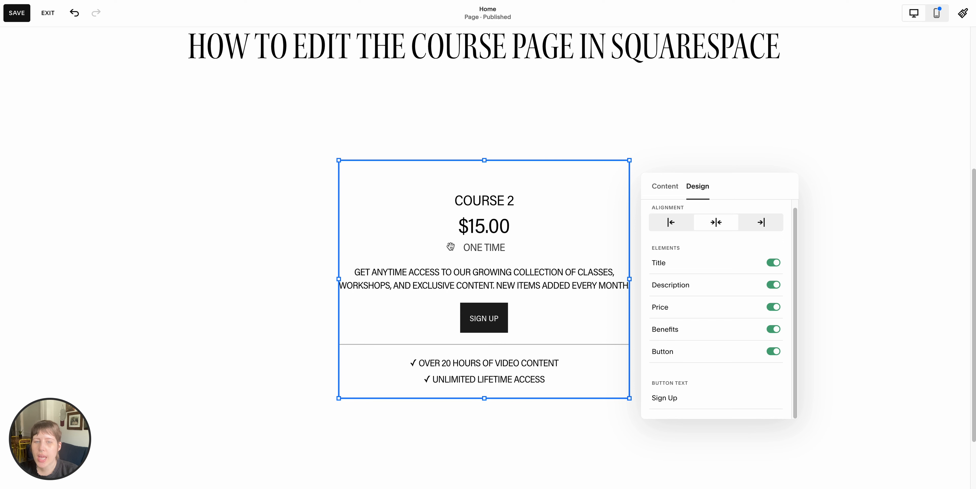
pyautogui.click(774, 287)
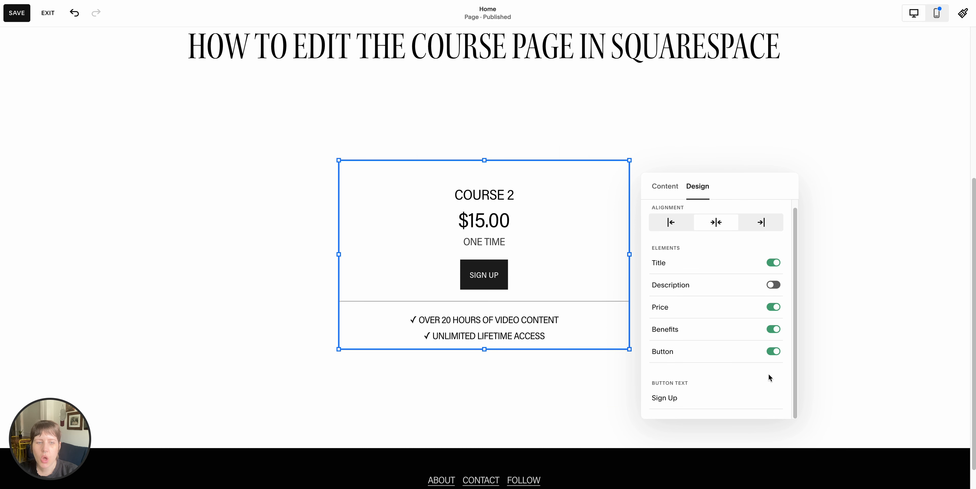
pyautogui.click(773, 329)
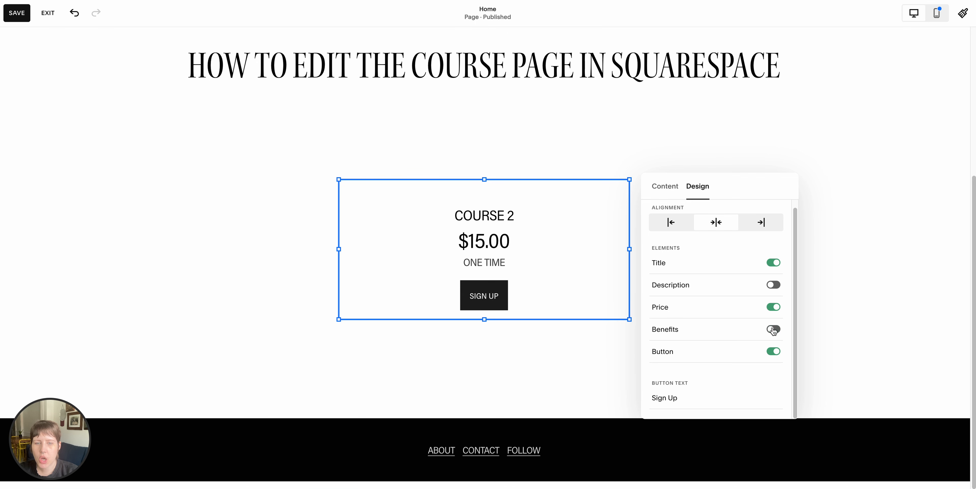
pyautogui.click(500, 372)
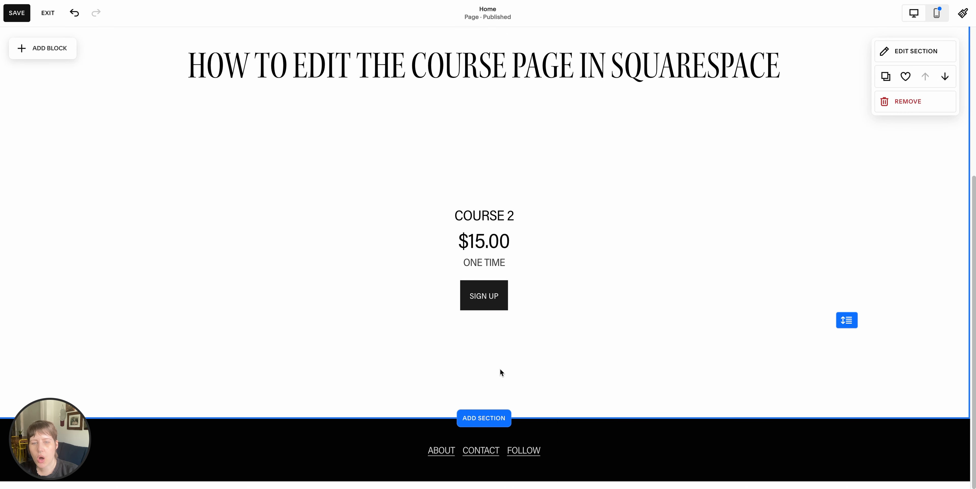
pyautogui.click(547, 263)
pyautogui.click(348, 157)
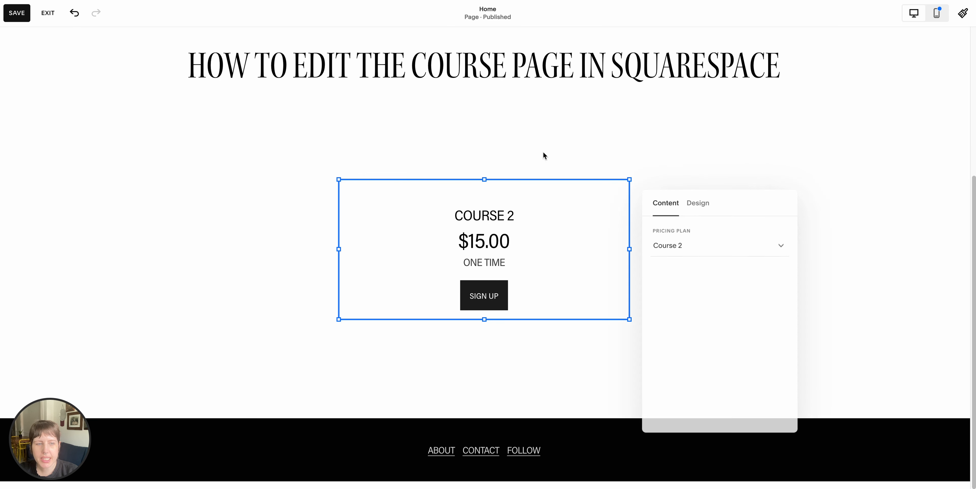
pyautogui.click(713, 203)
pyautogui.click(773, 308)
pyautogui.click(775, 352)
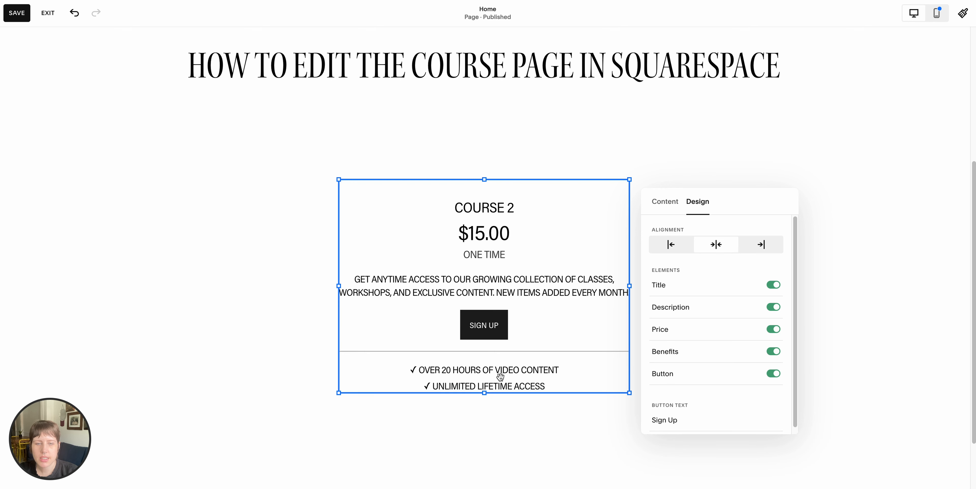
pyautogui.click(496, 417)
# - Duplicate the Course 2 block and arrange the two copies side by side below the heading
pyautogui.click(508, 289)
pyautogui.click(412, 158)
pyautogui.moveTo(438, 253); pyautogui.dragTo(693, 225)
pyautogui.click(488, 253)
pyautogui.moveTo(489, 252); pyautogui.dragTo(261, 250)
pyautogui.moveTo(737, 220); pyautogui.dragTo(633, 215)
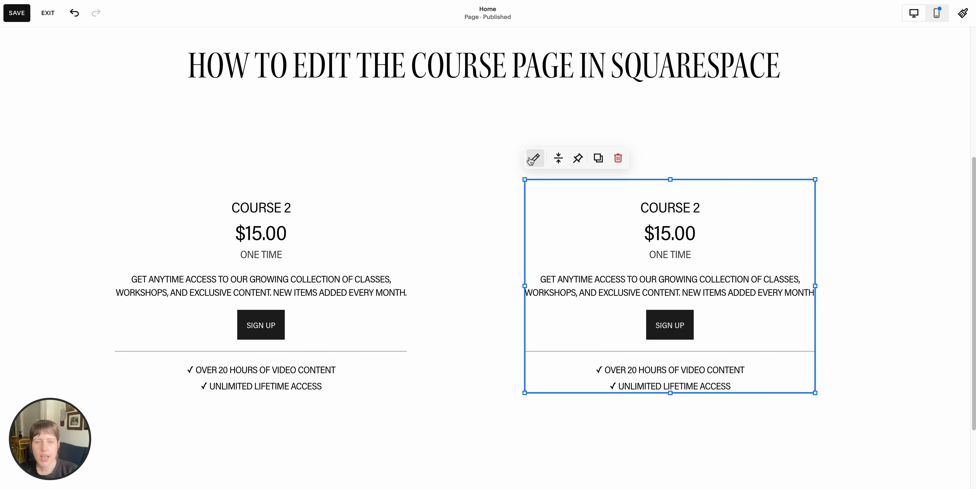
# - Set the pricing plan of the right-hand Digital Product block to Course 3
pyautogui.click(531, 162)
pyautogui.click(833, 241)
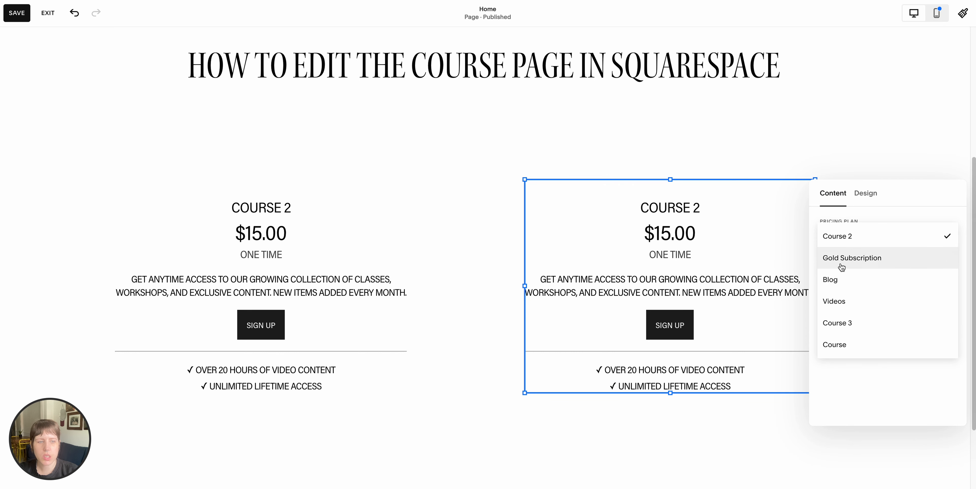
pyautogui.click(842, 322)
pyautogui.click(470, 236)
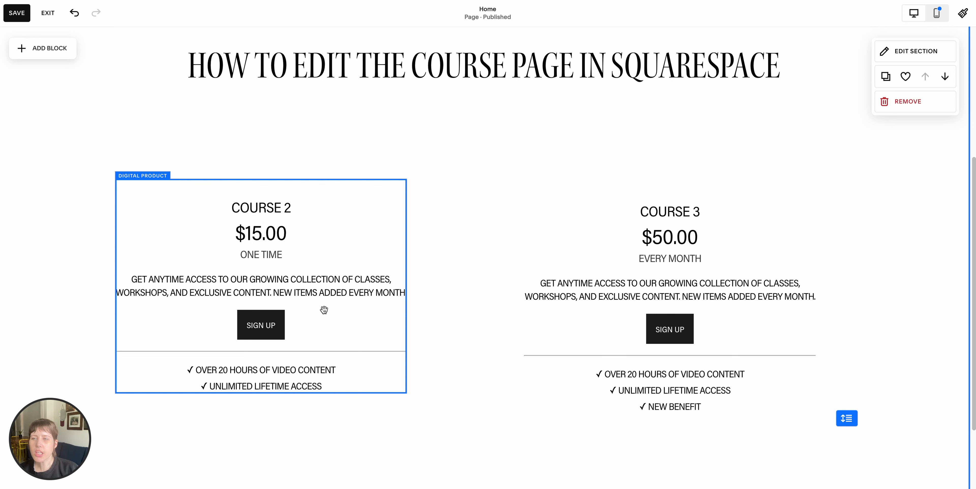
# - Hide the Course 2 block's title, description, price and benefits, leaving only its button, and save and exit the Home page
pyautogui.doubleClick(325, 246)
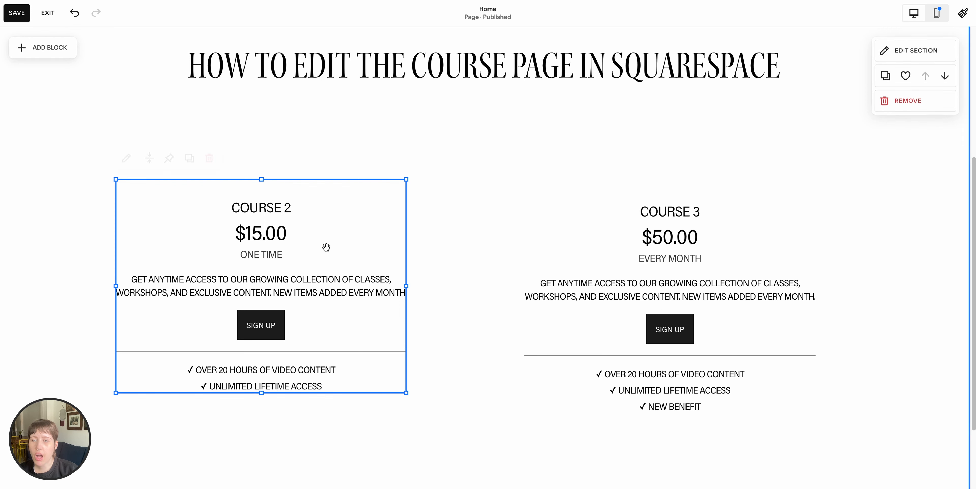
pyautogui.click(479, 204)
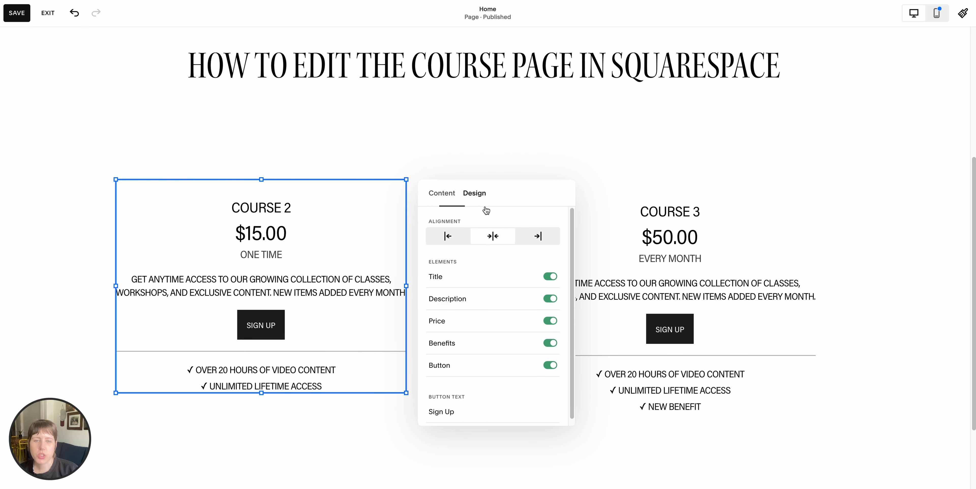
pyautogui.click(550, 276)
pyautogui.click(550, 299)
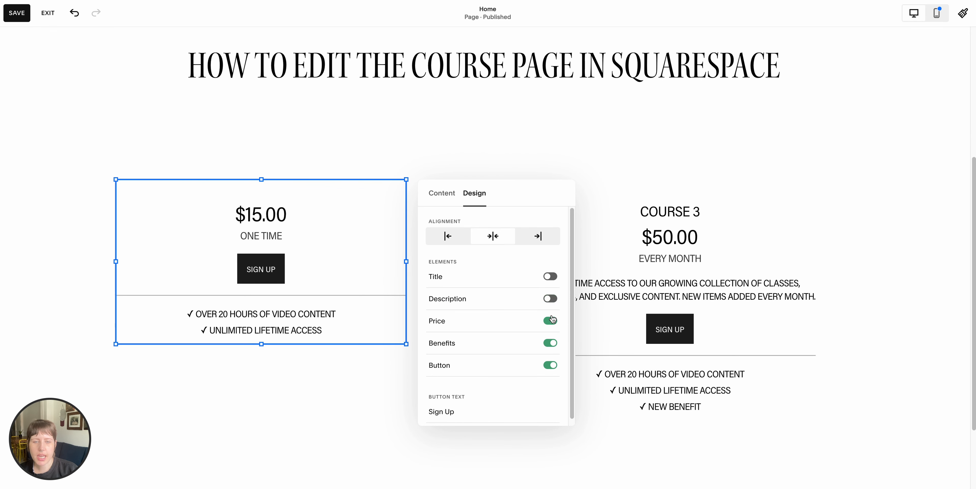
pyautogui.click(550, 321)
pyautogui.click(550, 343)
pyautogui.click(328, 353)
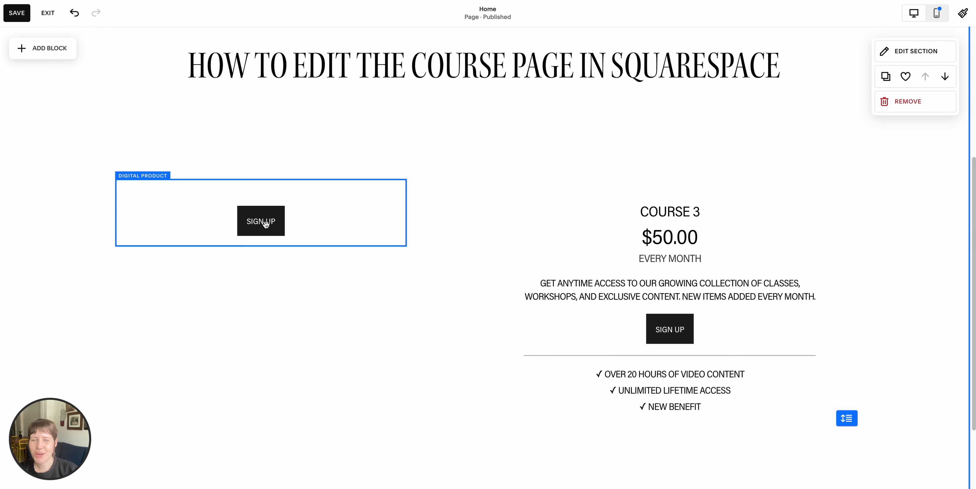
pyautogui.click(16, 22)
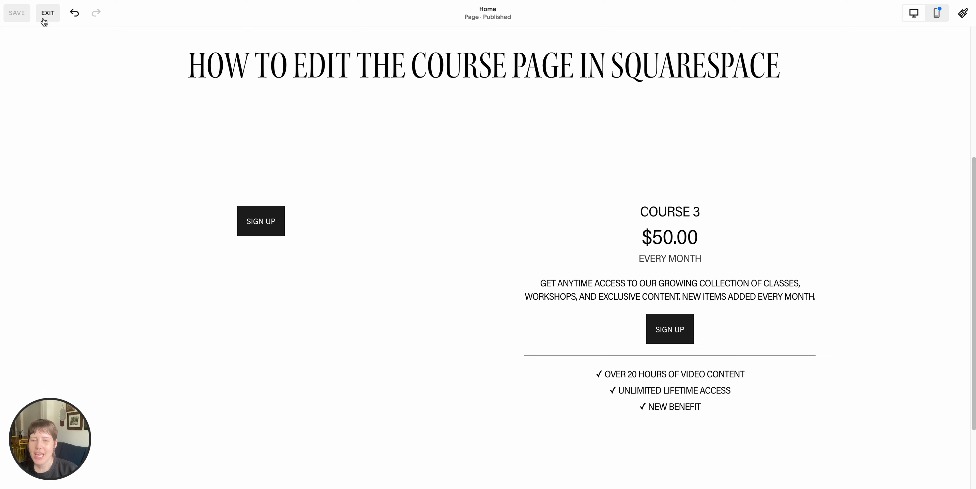
pyautogui.click(45, 15)
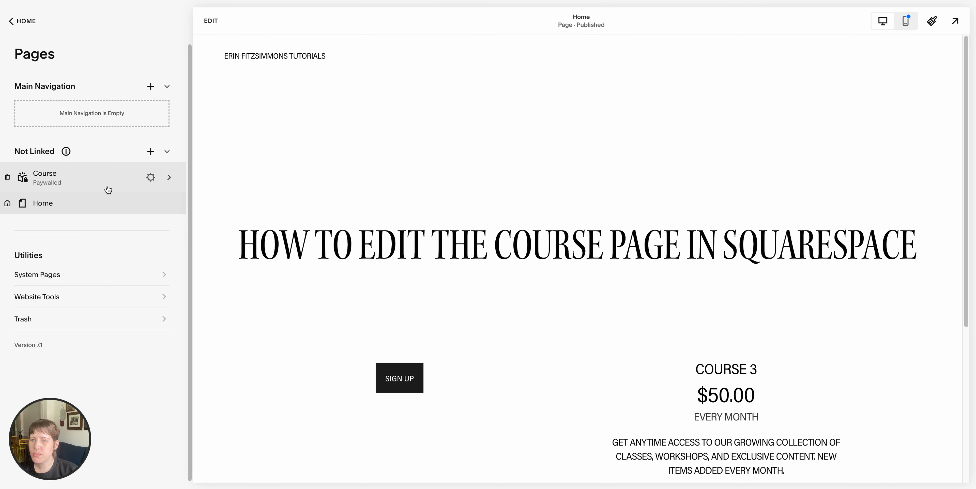
# - Open the Course page's content and set "Lesson 1: Identifying a Profitable Niche" in New Chapter as a public preview
pyautogui.click(108, 190)
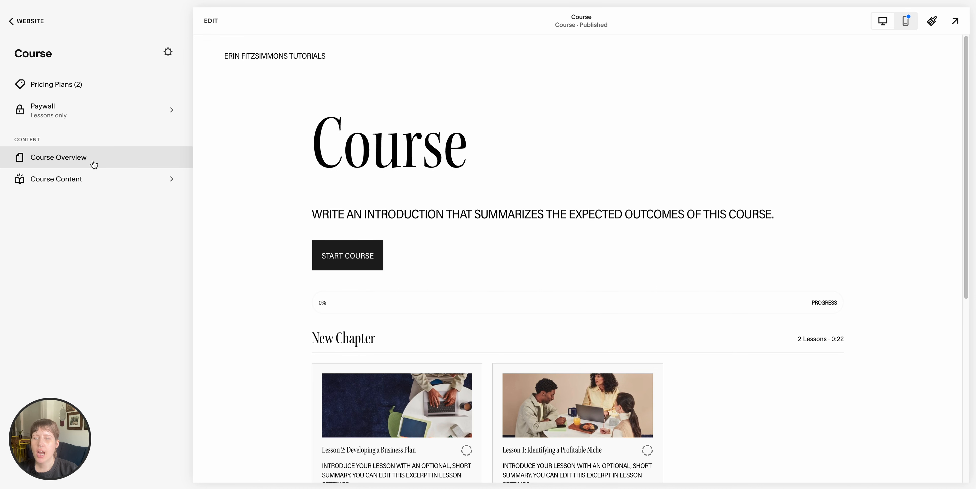
pyautogui.click(109, 189)
pyautogui.moveTo(165, 124)
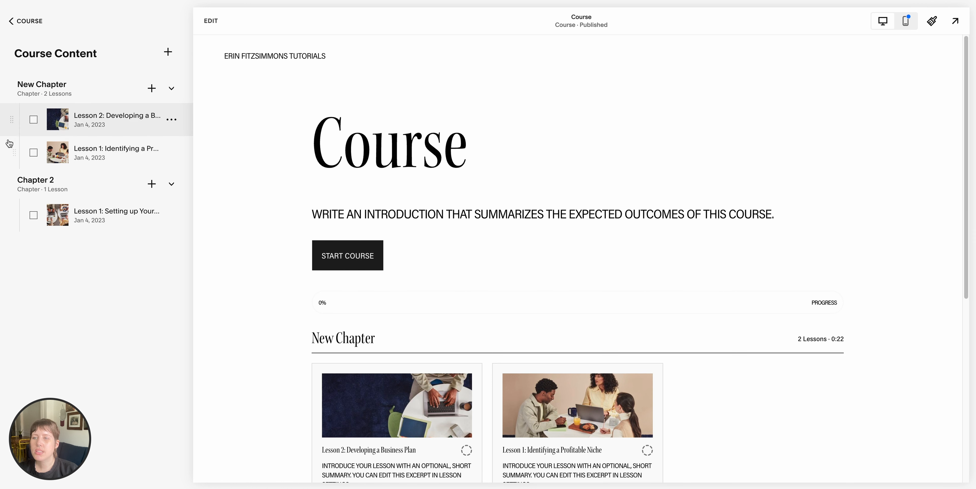
pyautogui.click(172, 153)
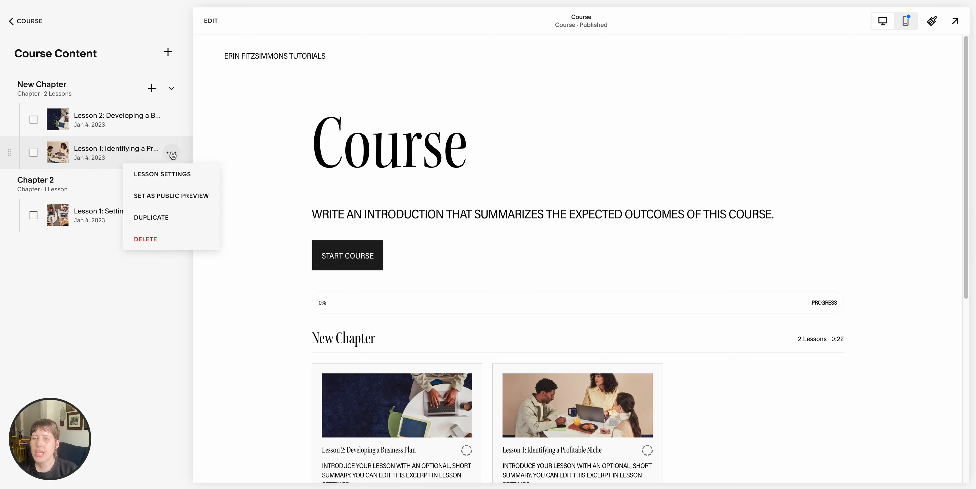
pyautogui.click(186, 196)
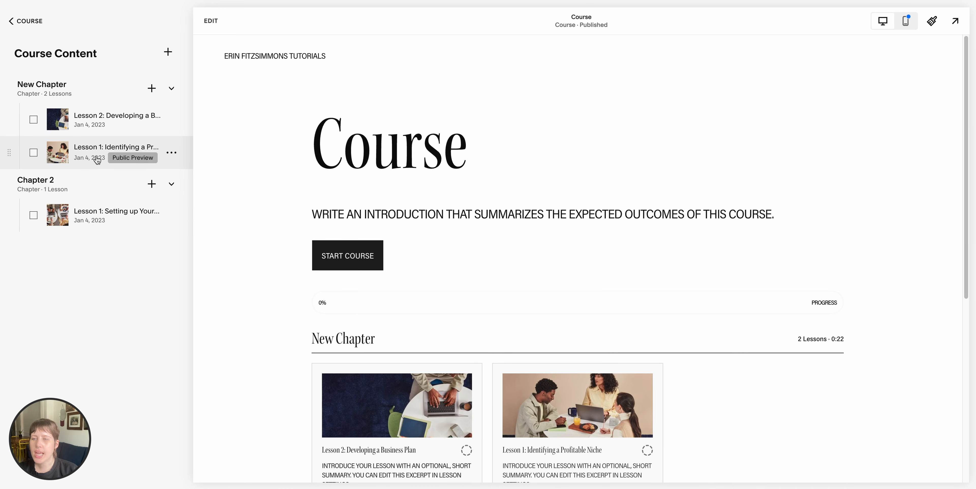
pyautogui.scroll(-1, 253, 237)
pyautogui.scroll(-1, 252, 235)
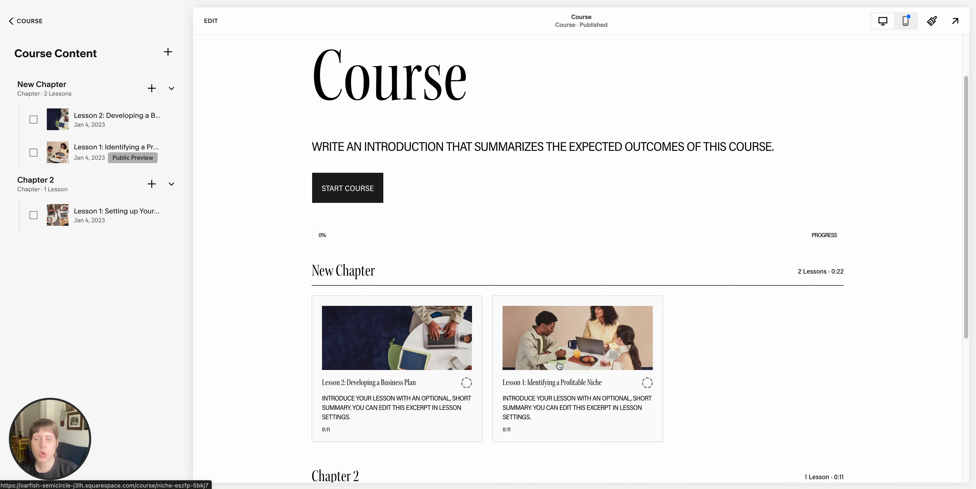
# - Remove "Lesson 1: Identifying a Profitable Niche" as public preview and check its lesson options again
pyautogui.moveTo(162, 150)
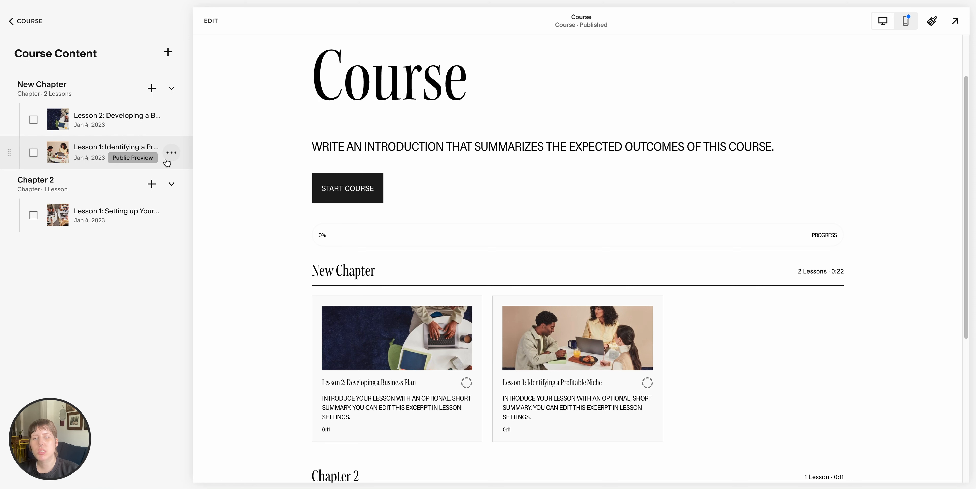
pyautogui.click(171, 153)
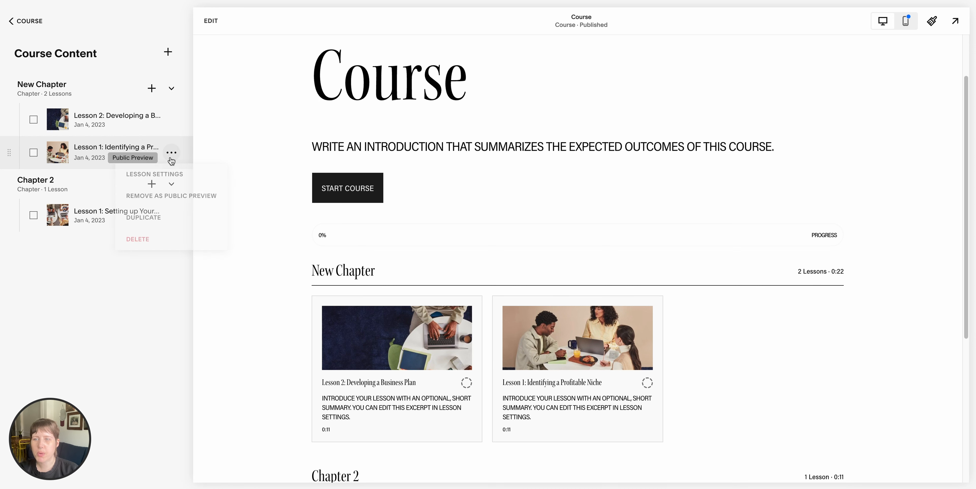
pyautogui.click(173, 196)
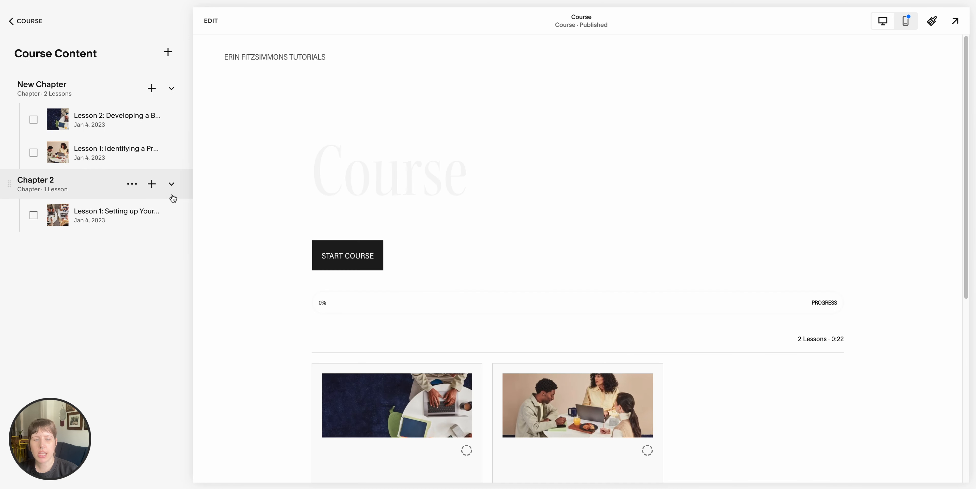
pyautogui.click(170, 153)
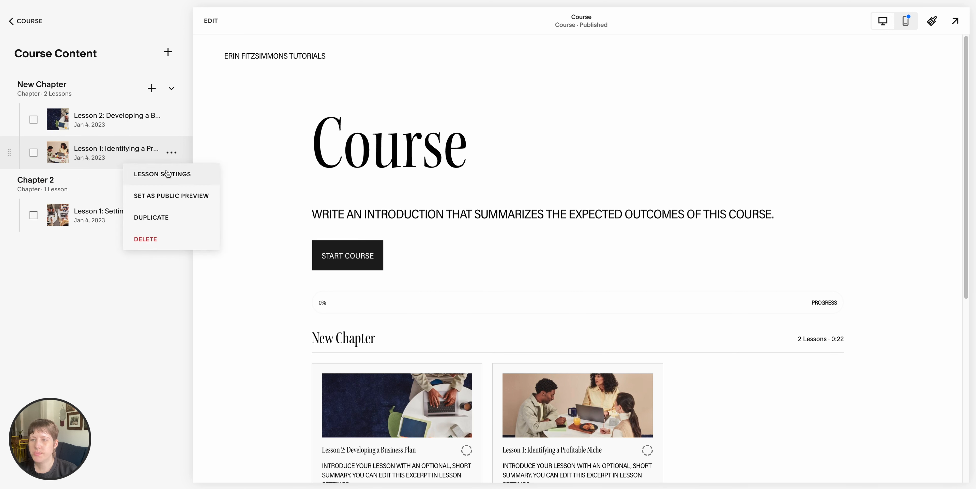
pyautogui.click(77, 301)
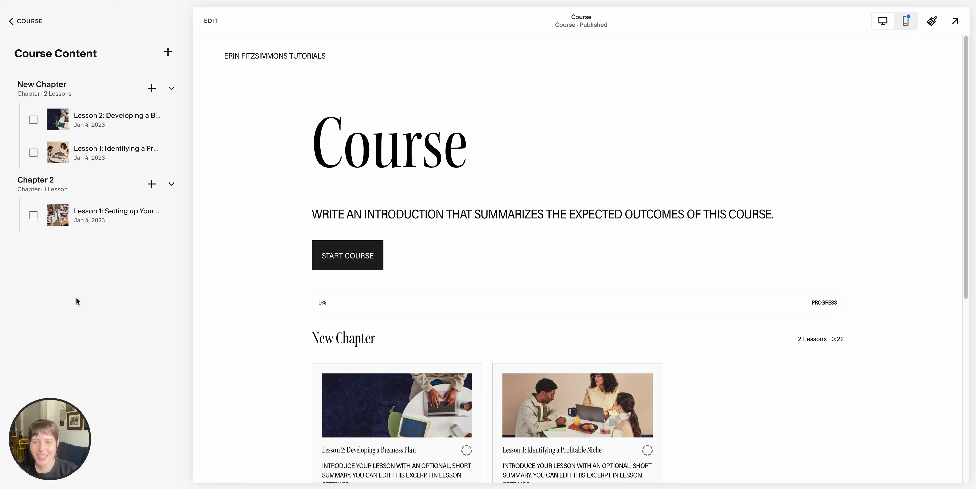